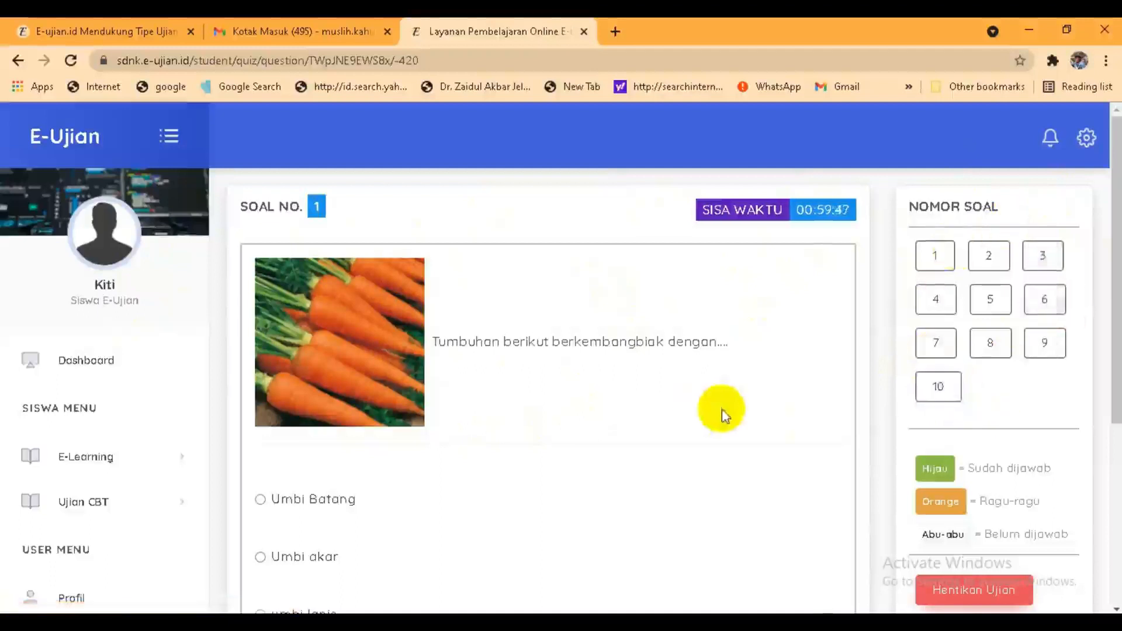
Step: Scroll through carrot question 1's answer options, then minimize the browser to show the desktop
{"action": "left_click_drag", "start_coordinate": [1112, 295], "coordinate": [1095, 255]}
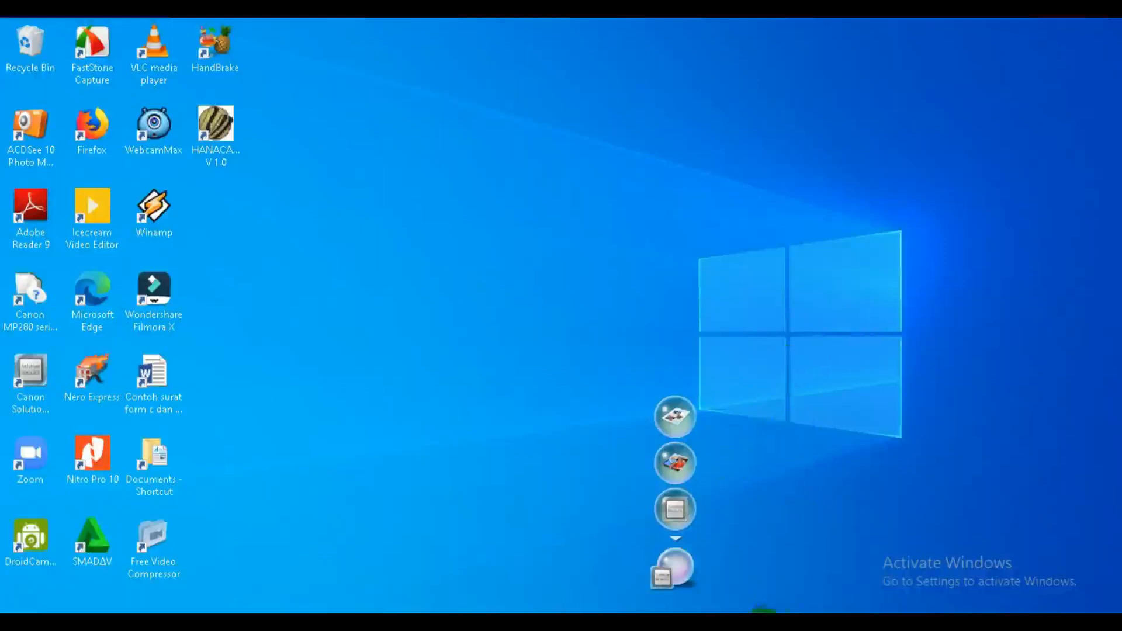
Step: Restore the Chrome window showing the Gmail inbox with the three E-Ujian emails
{"action": "mouse_move", "coordinate": [760, 613]}
{"action": "left_click", "coordinate": [776, 569]}
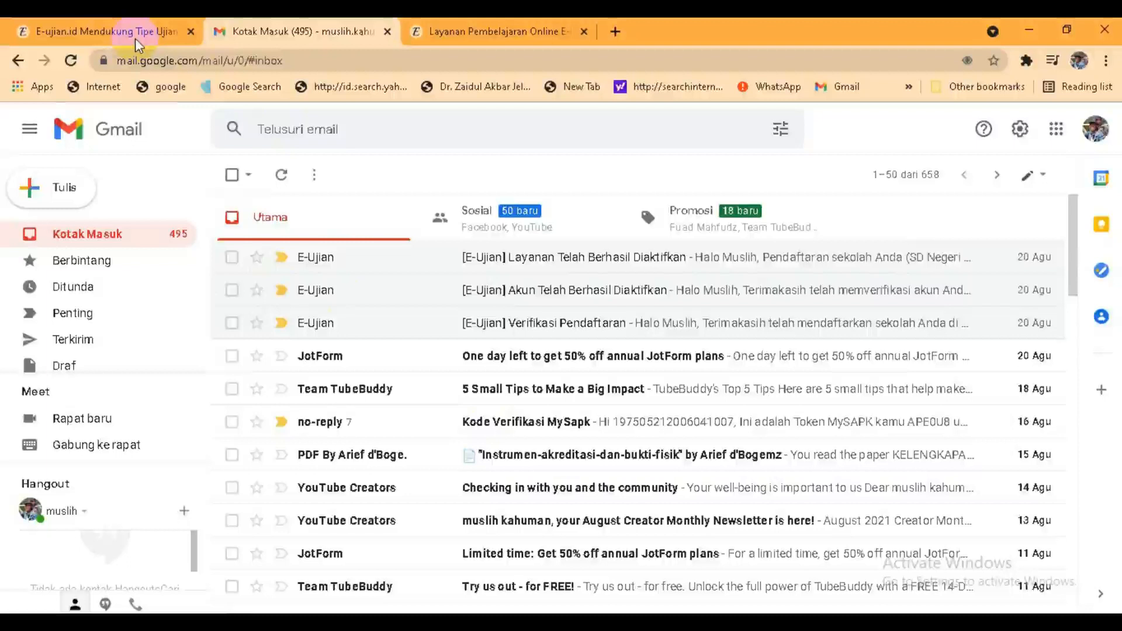
Step: Switch to the 'E-ujian.id Mendukung Tipe Ujian CBT AKM' article tab and skim it
{"action": "left_click", "coordinate": [117, 38]}
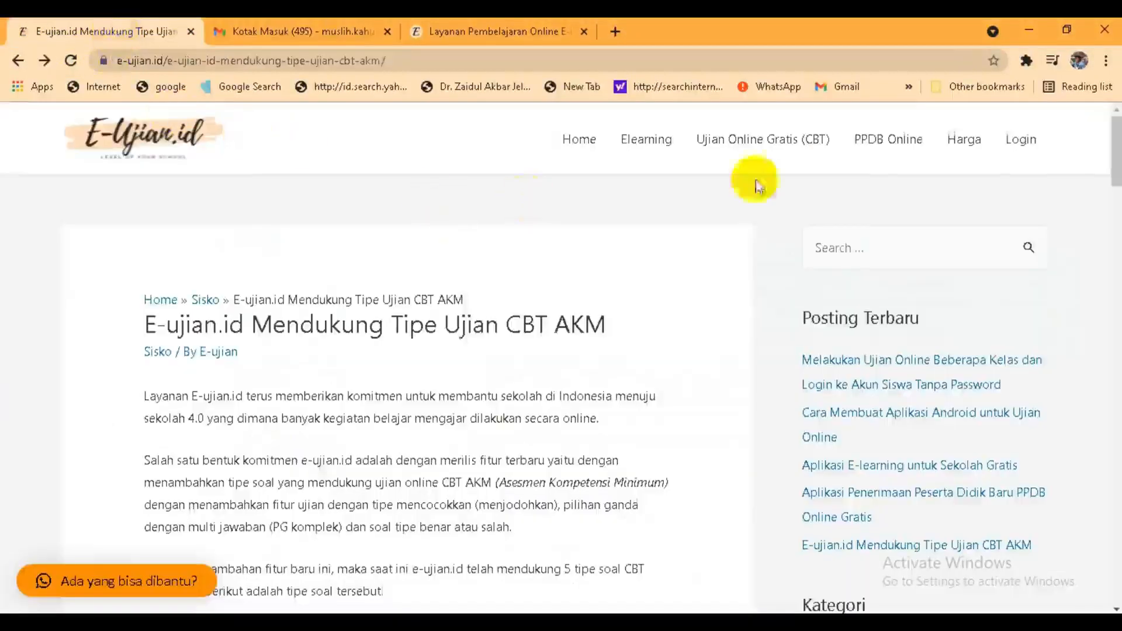
{"action": "scroll", "coordinate": [1116, 166], "scroll_direction": "down", "scroll_amount": 4}
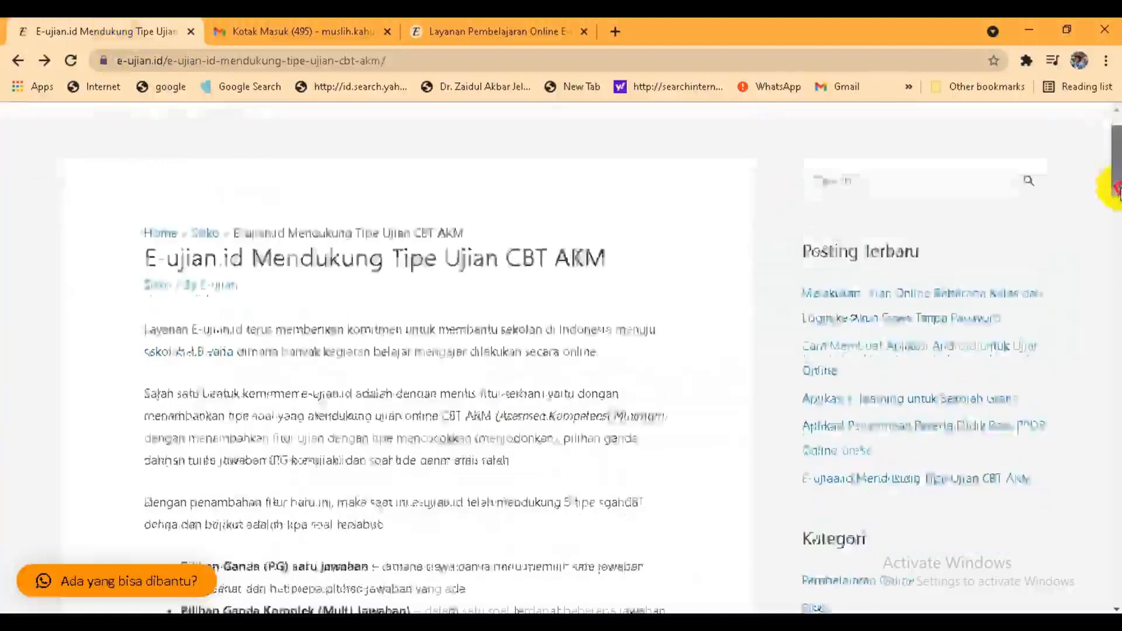
{"action": "scroll", "coordinate": [1115, 171], "scroll_direction": "up", "scroll_amount": 4}
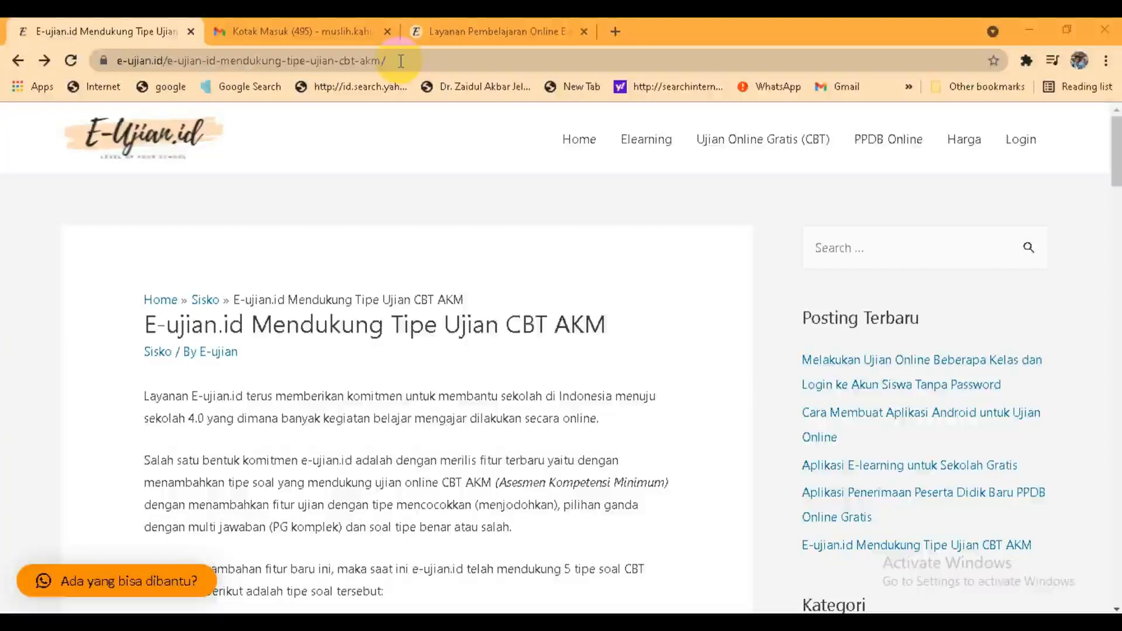
{"action": "left_click", "coordinate": [577, 139]}
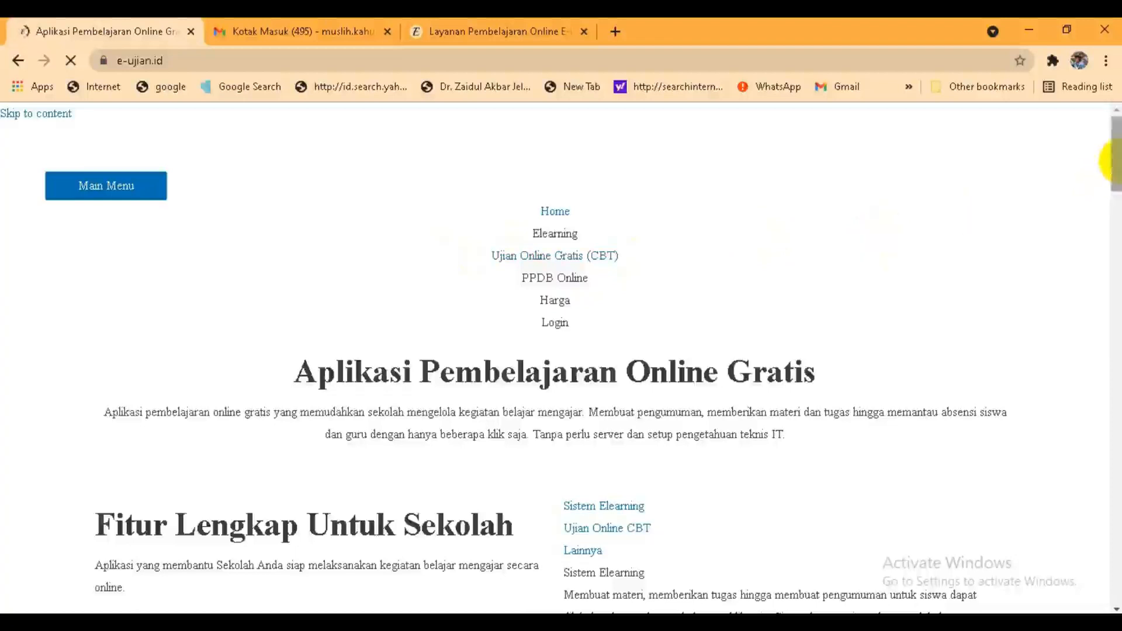
{"action": "left_click_drag", "start_coordinate": [1117, 164], "coordinate": [1117, 217]}
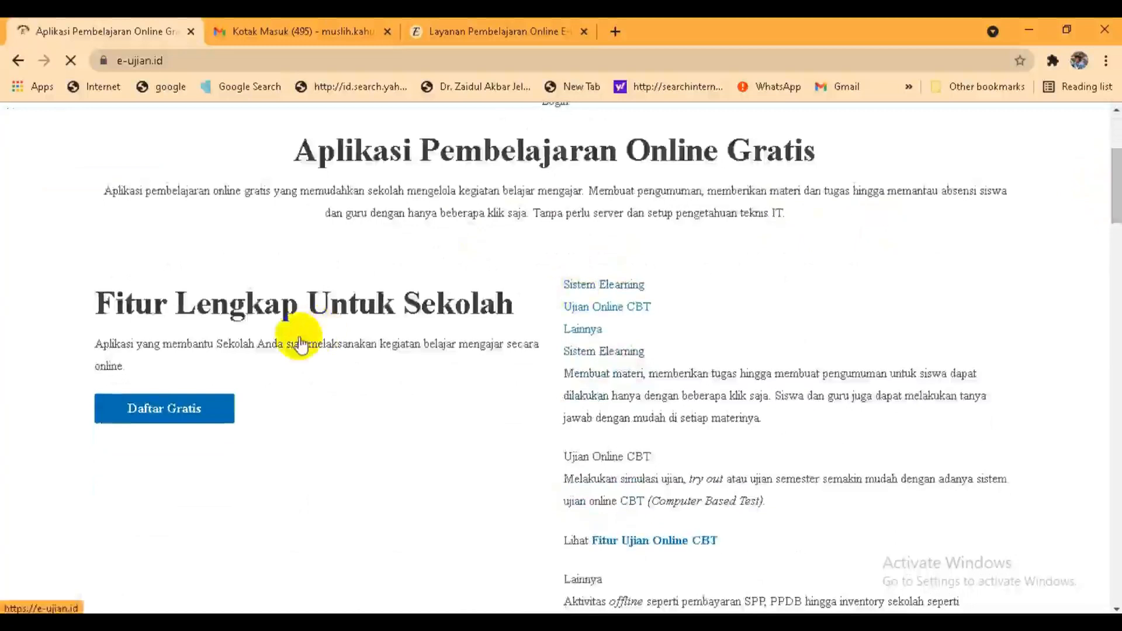
{"action": "left_click", "coordinate": [182, 412]}
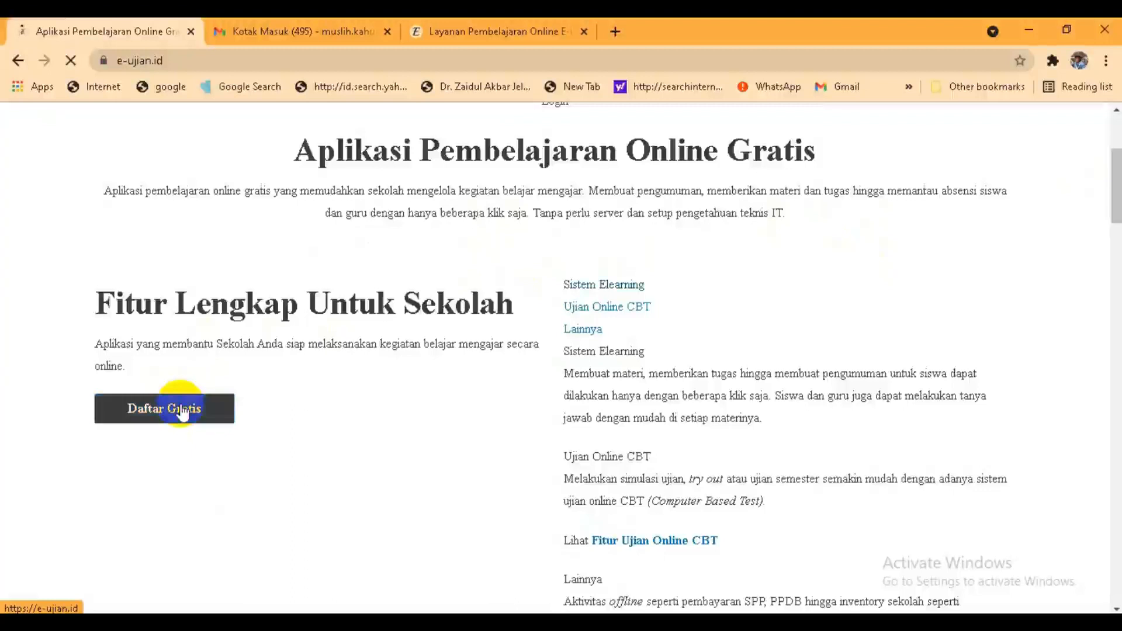
{"action": "left_click", "coordinate": [182, 412]}
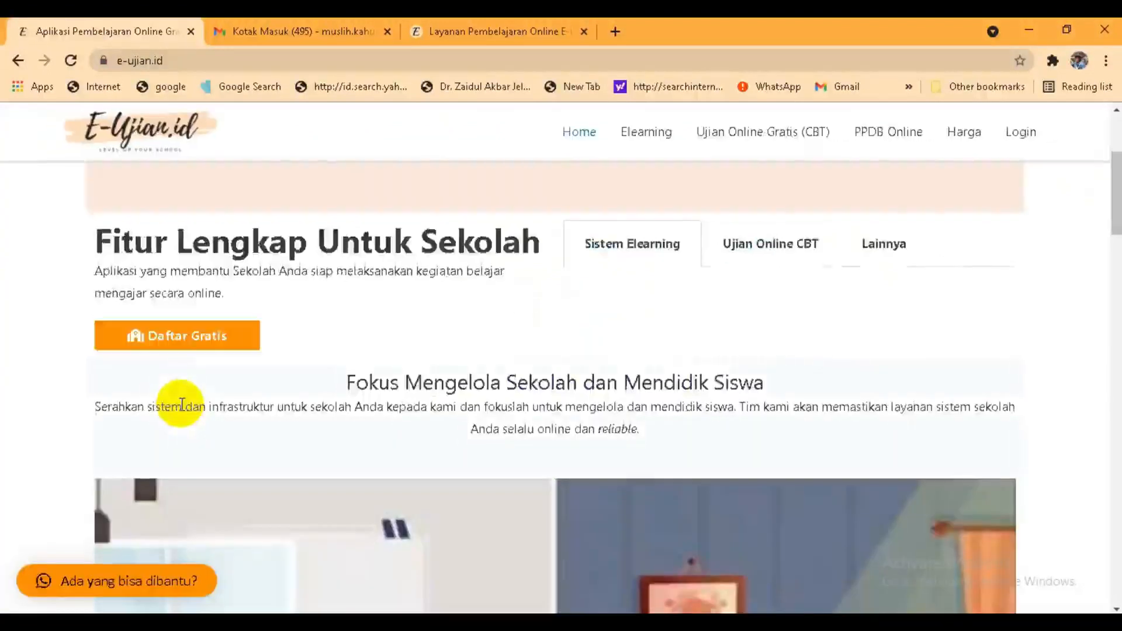
{"action": "left_click", "coordinate": [185, 339]}
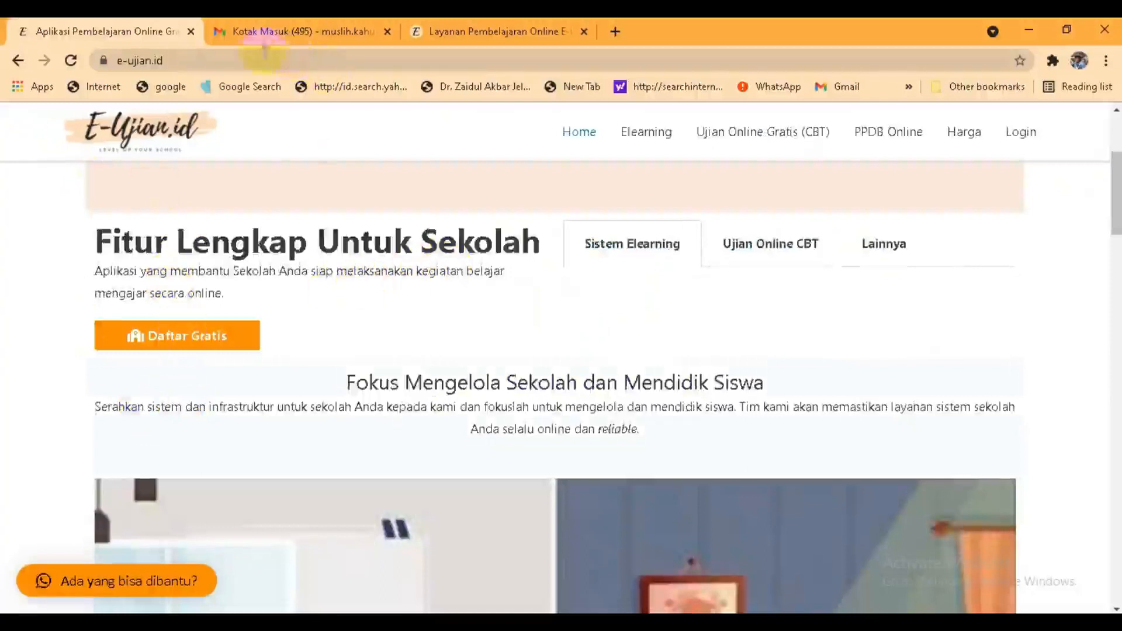
{"action": "left_click", "coordinate": [274, 36]}
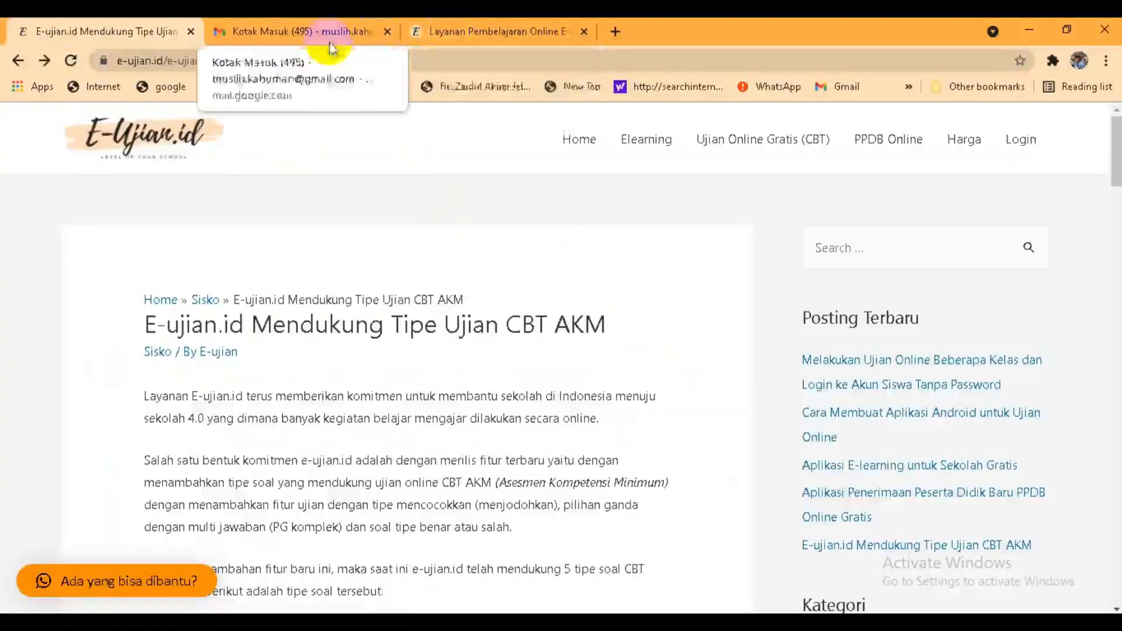
Step: Switch to the Soal AKM admin tab and scroll through its four multiple-choice questions
{"action": "left_click", "coordinate": [486, 36]}
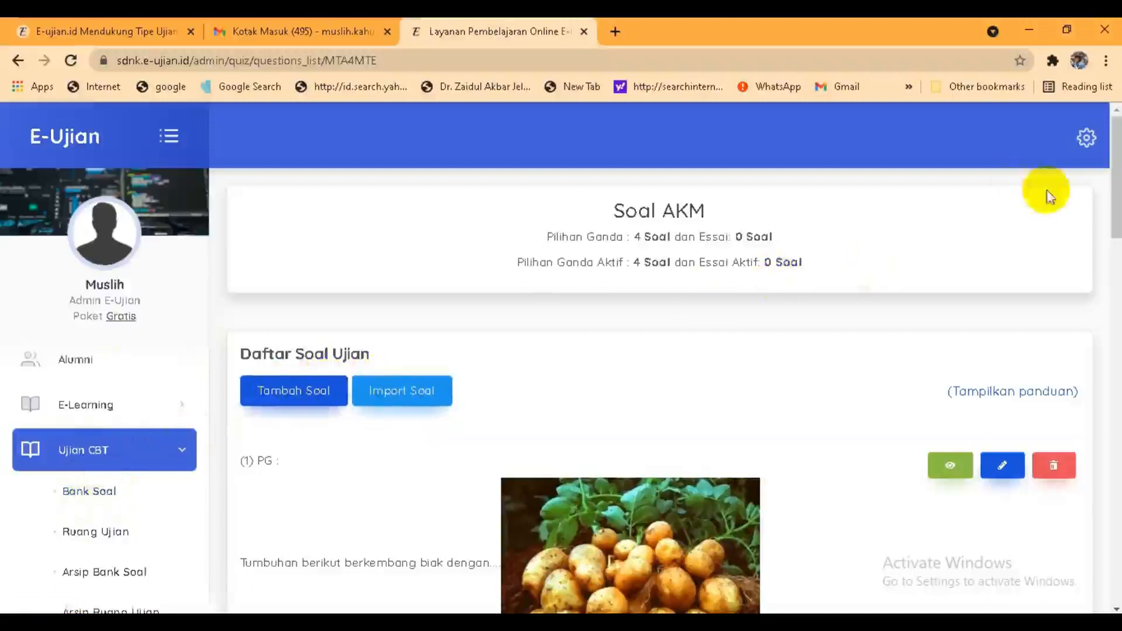
{"action": "left_click_drag", "start_coordinate": [1114, 193], "coordinate": [1116, 298]}
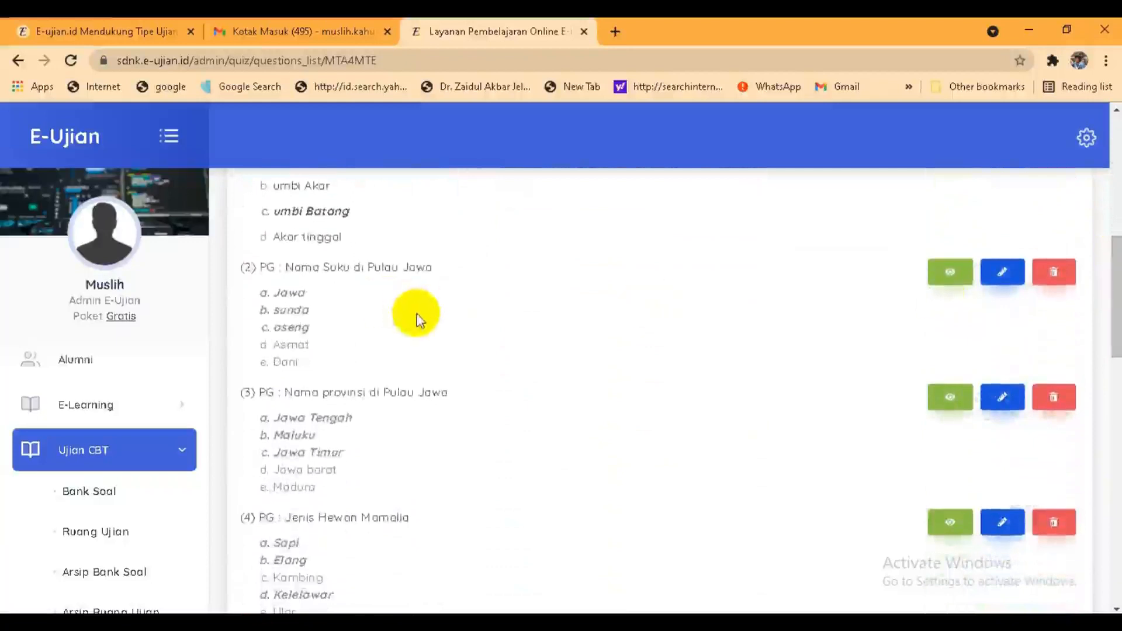
{"action": "left_click_drag", "start_coordinate": [1116, 275], "coordinate": [1117, 140]}
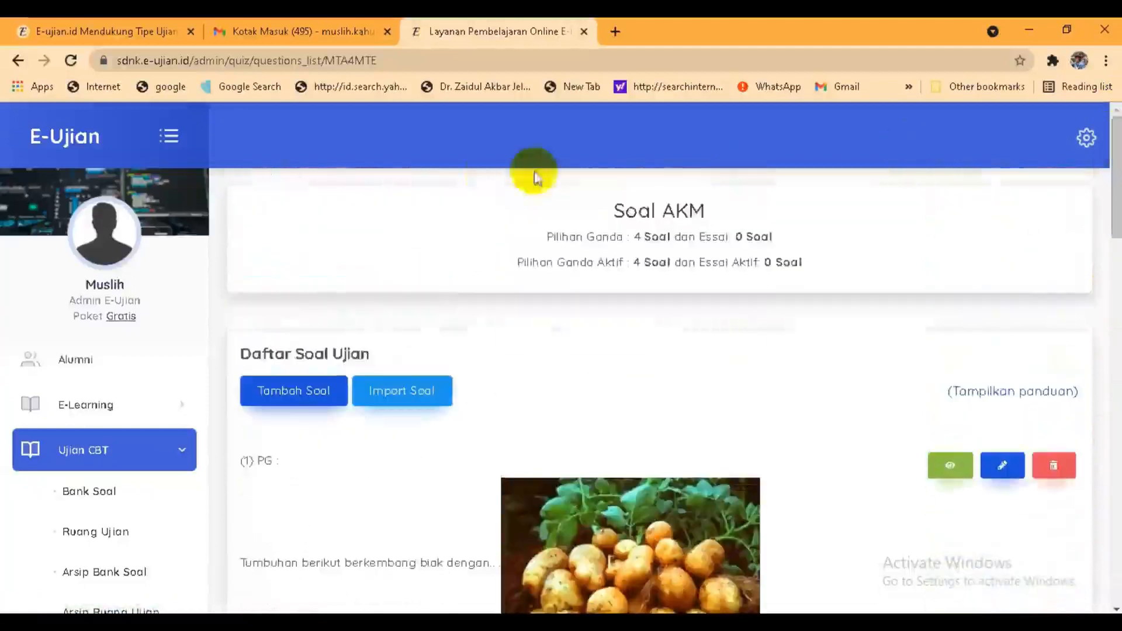
Step: Add a new question of type PILIHAN GANDA (1 Jawaban) / ESSAY
{"action": "left_click", "coordinate": [299, 390]}
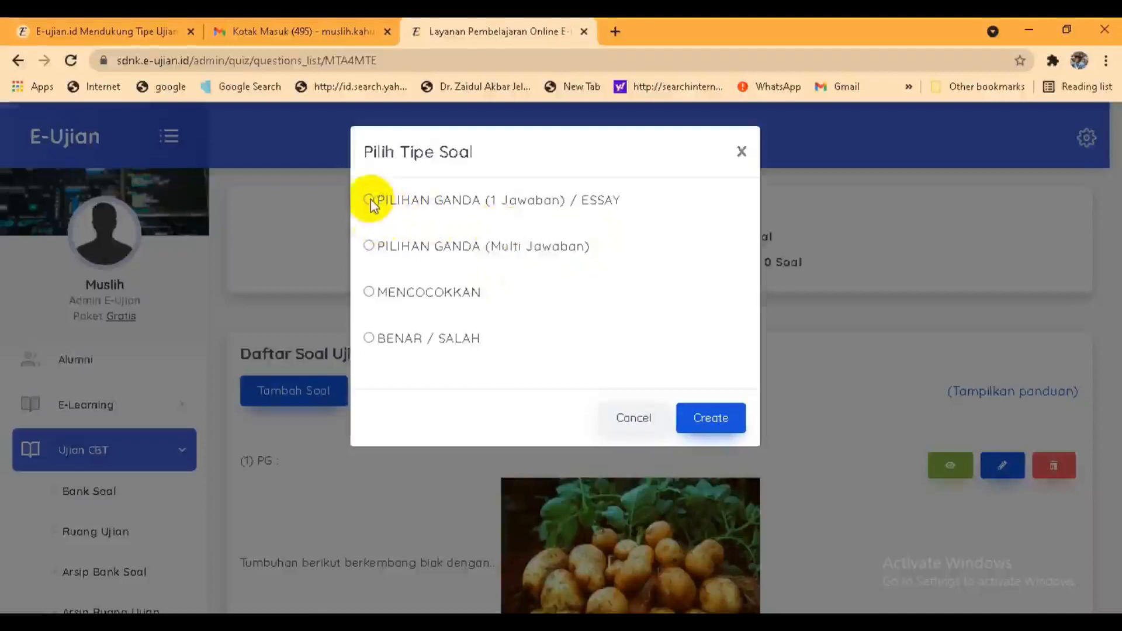
{"action": "left_click", "coordinate": [711, 416]}
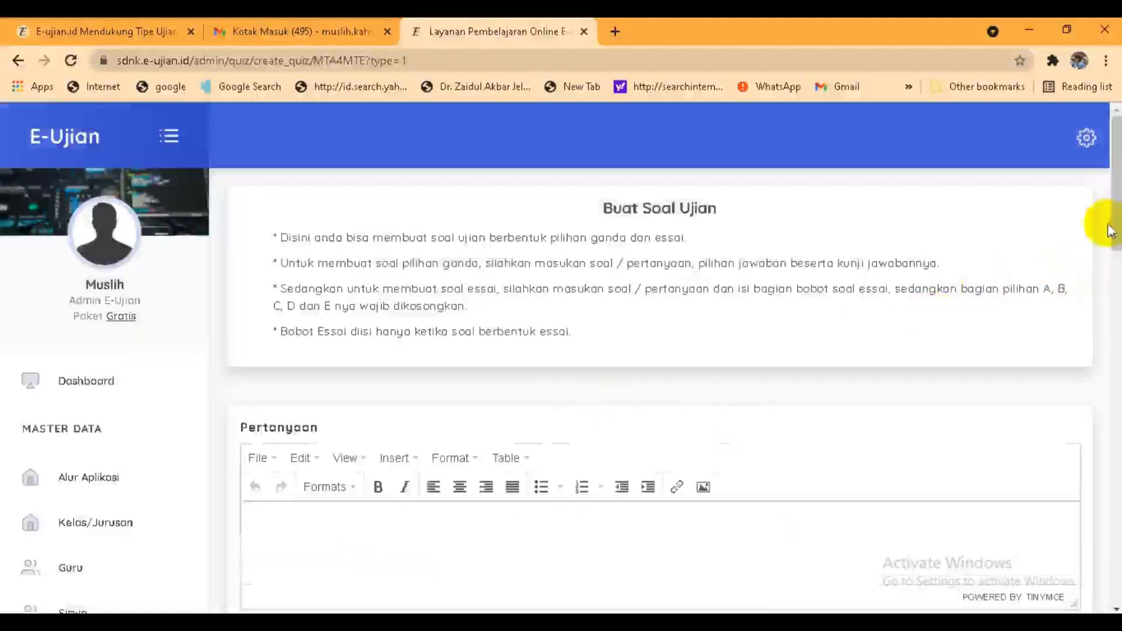
Step: Enter the question text 'Asean berdiri pada tanggal....'
{"action": "left_click_drag", "start_coordinate": [1113, 227], "coordinate": [1116, 152]}
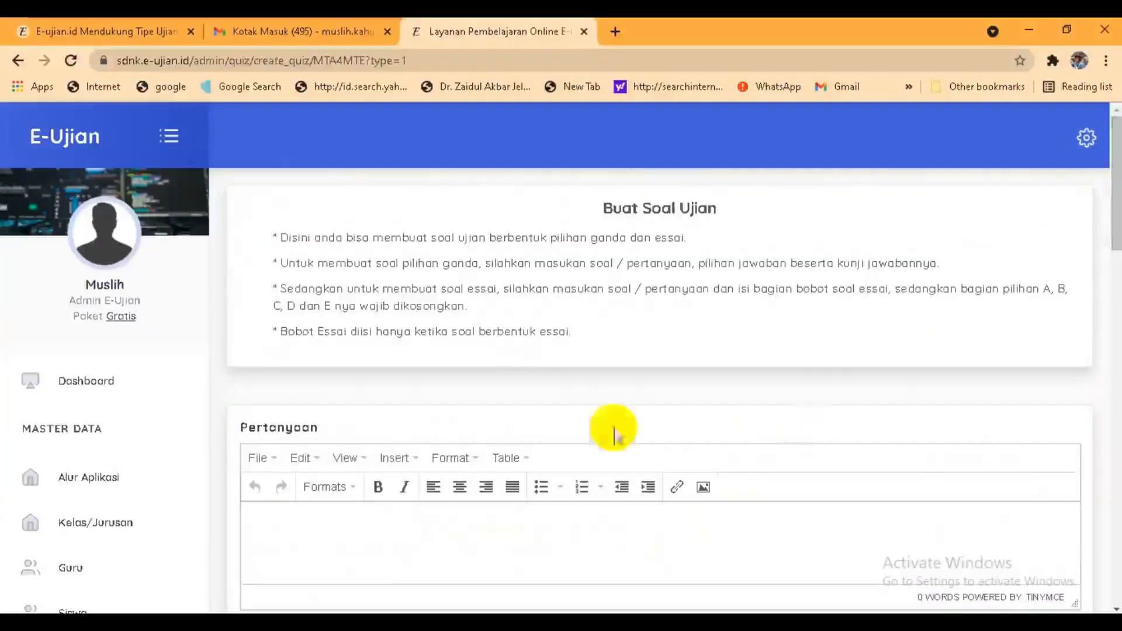
{"action": "left_click_drag", "start_coordinate": [1115, 246], "coordinate": [1115, 292]}
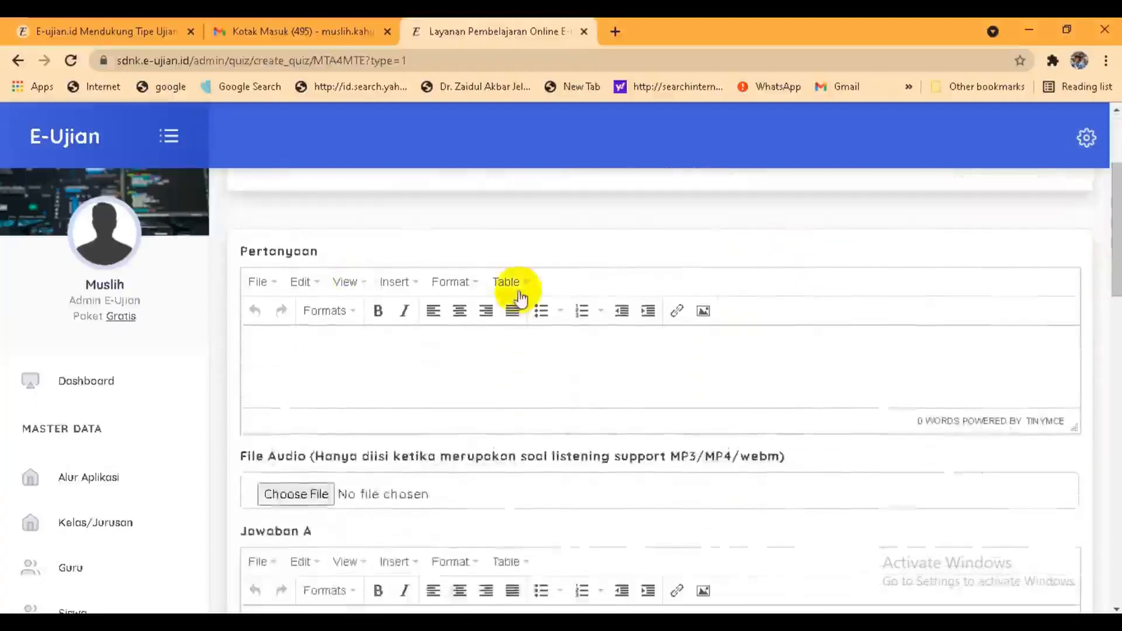
{"action": "left_click", "coordinate": [266, 353]}
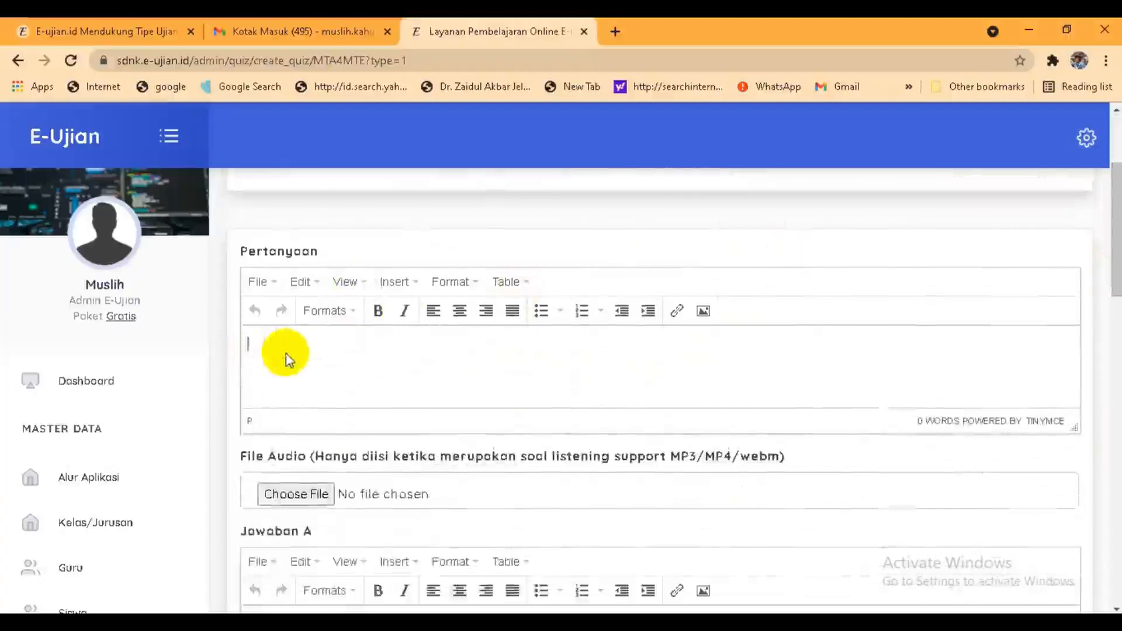
{"action": "type", "text": "Asean "}
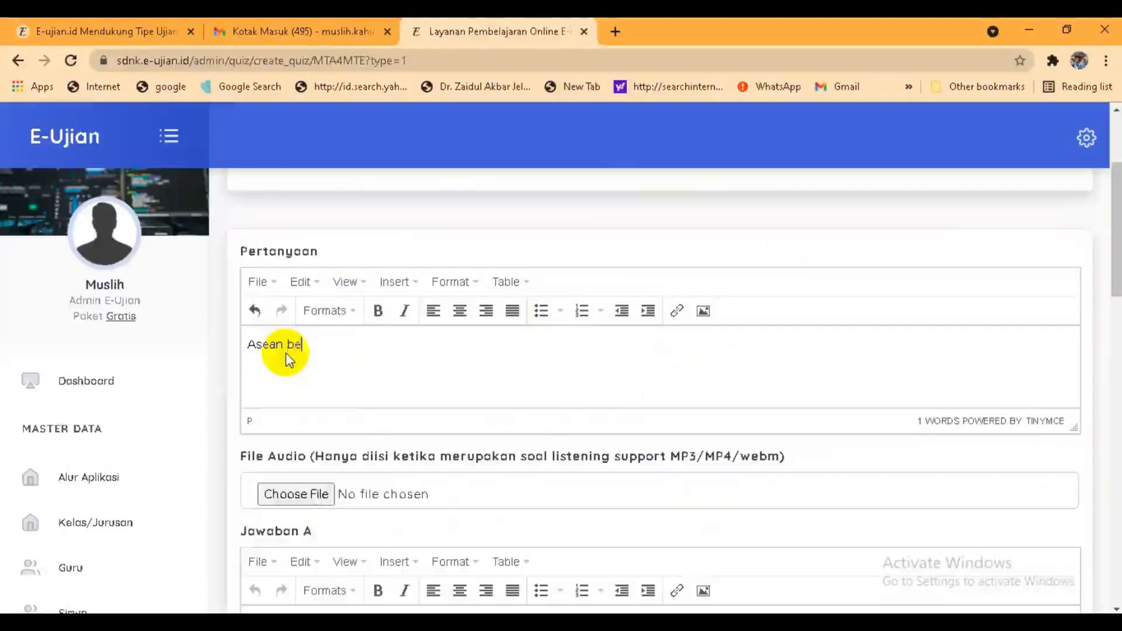
{"action": "type", "text": "berdiri pada tangga"}
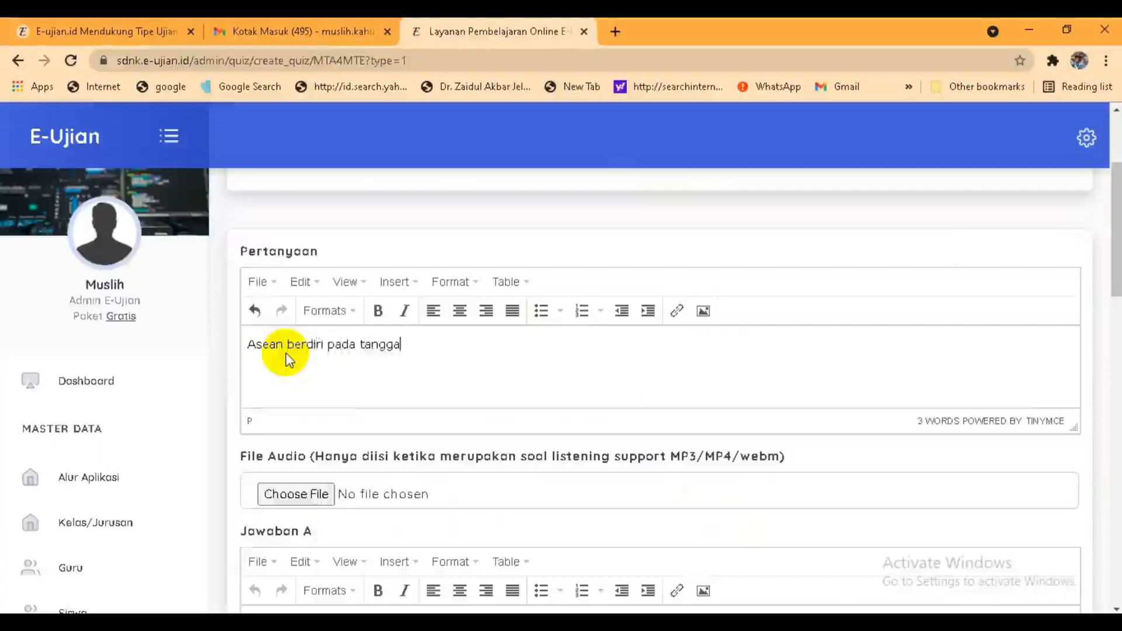
{"action": "type", "text": "l...."}
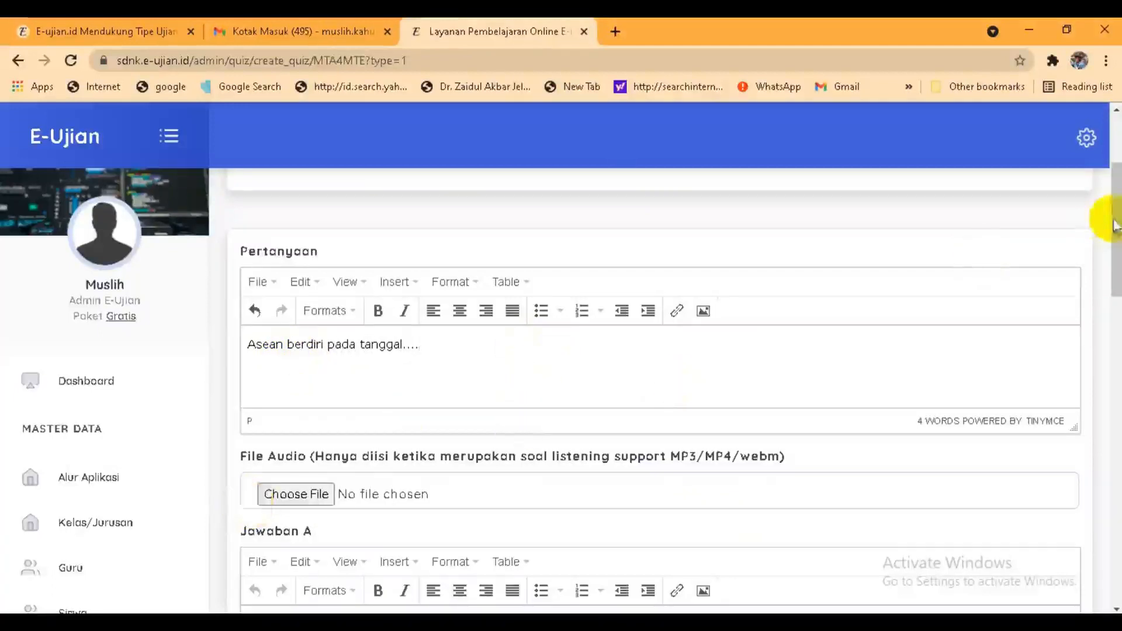
Step: Copy answer A's date 6 Agustus 1967 and make answer B 7 Agustus 1967
{"action": "left_click_drag", "start_coordinate": [1117, 234], "coordinate": [1113, 280]}
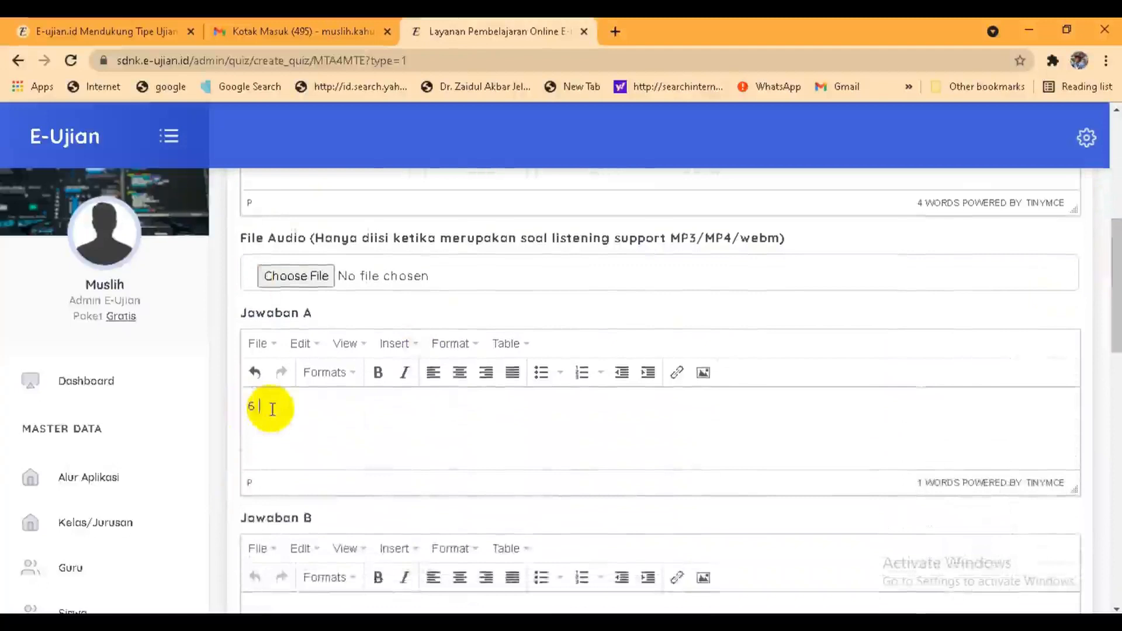
{"action": "type", "text": "ustus 1967"}
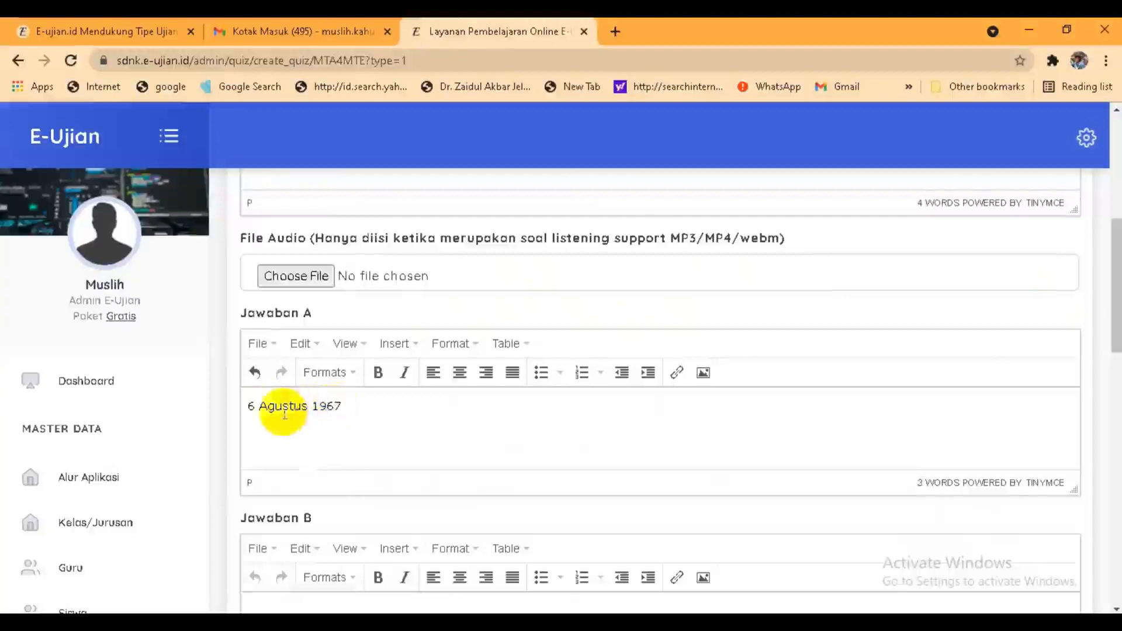
{"action": "left_click_drag", "start_coordinate": [249, 407], "coordinate": [344, 407]}
{"action": "key", "text": "ctrl+c"}
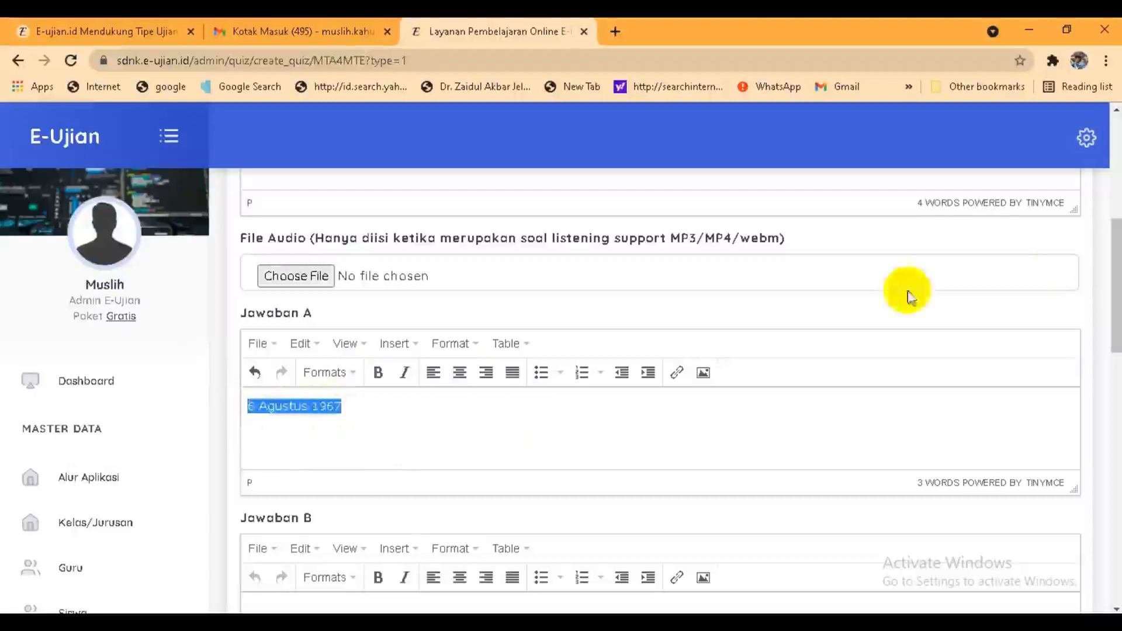
{"action": "left_click_drag", "start_coordinate": [1116, 283], "coordinate": [1115, 332]}
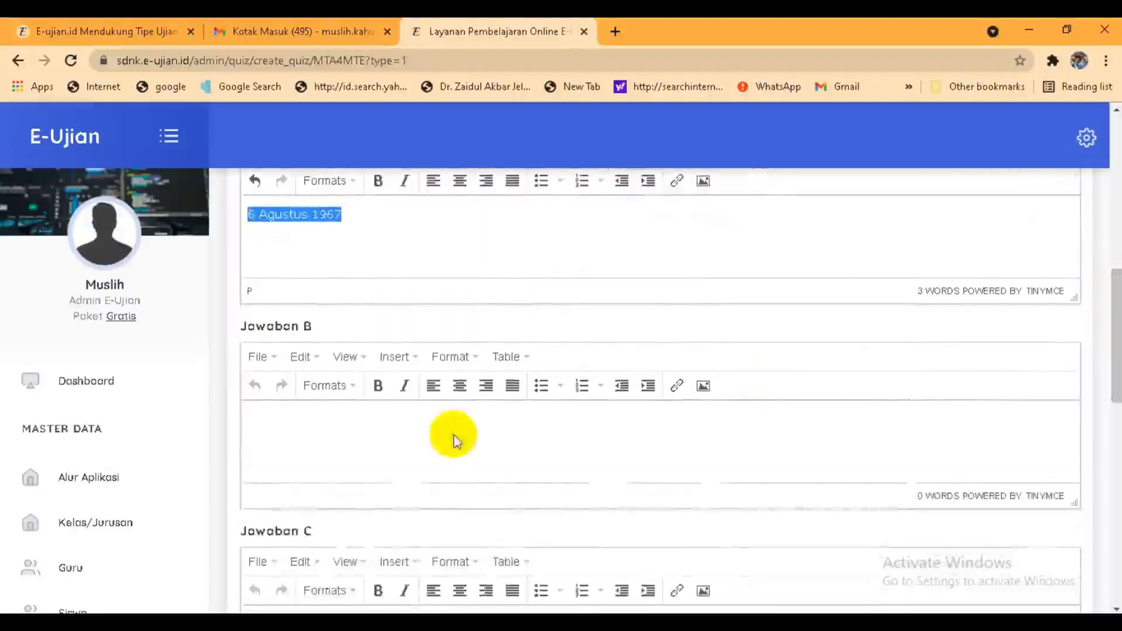
{"action": "left_click", "coordinate": [331, 414]}
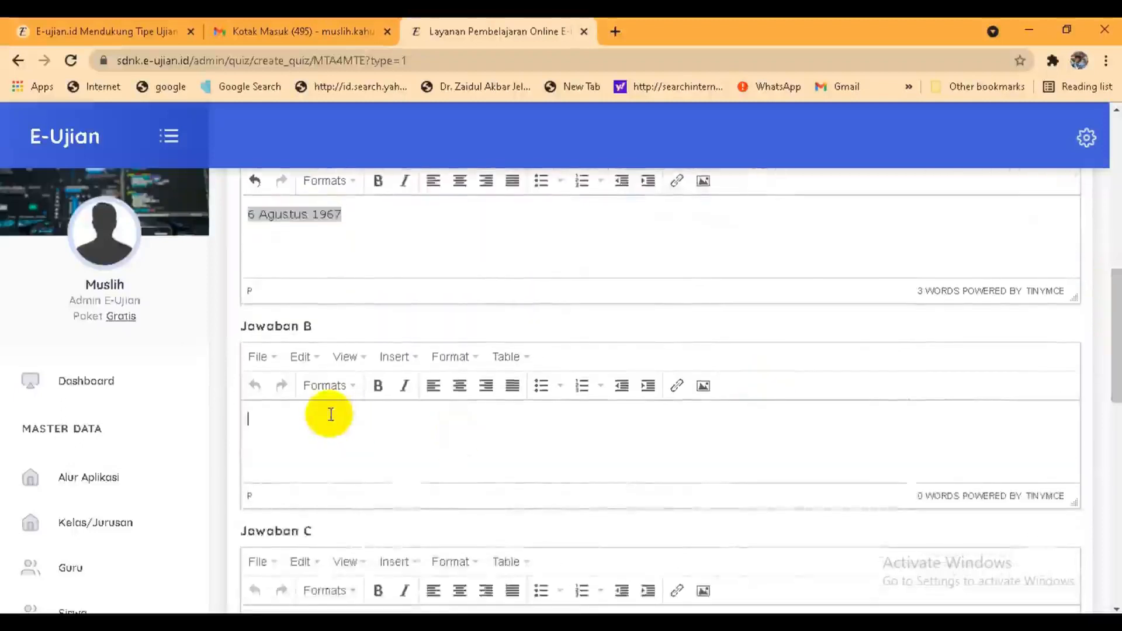
{"action": "key", "text": "ctrl+v"}
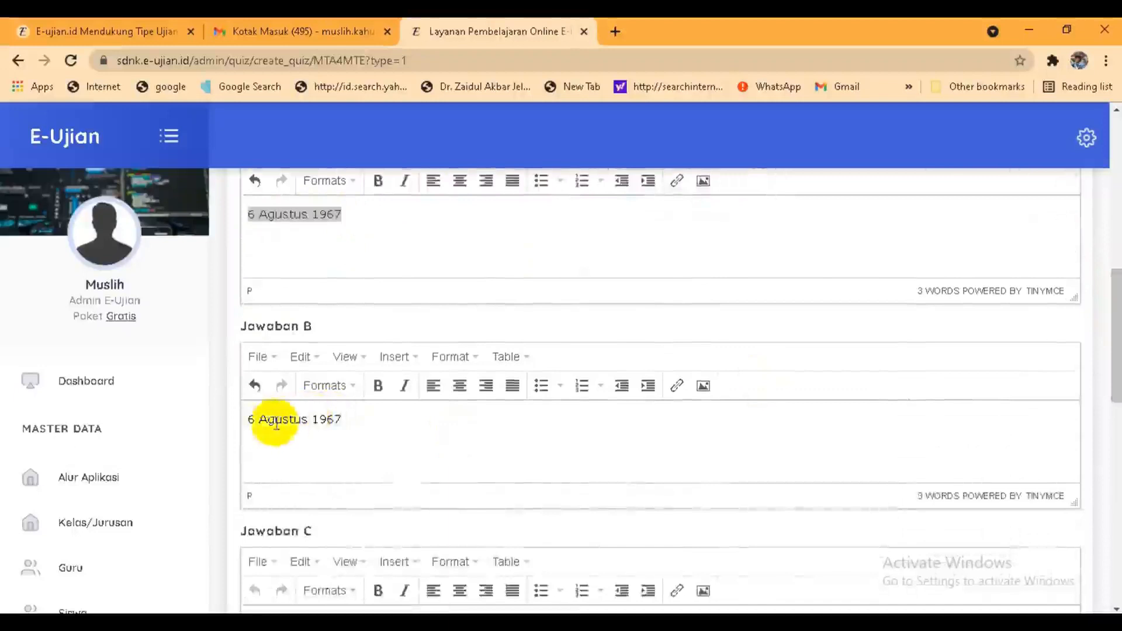
{"action": "left_click", "coordinate": [255, 420]}
{"action": "key", "text": "BackSpace"}
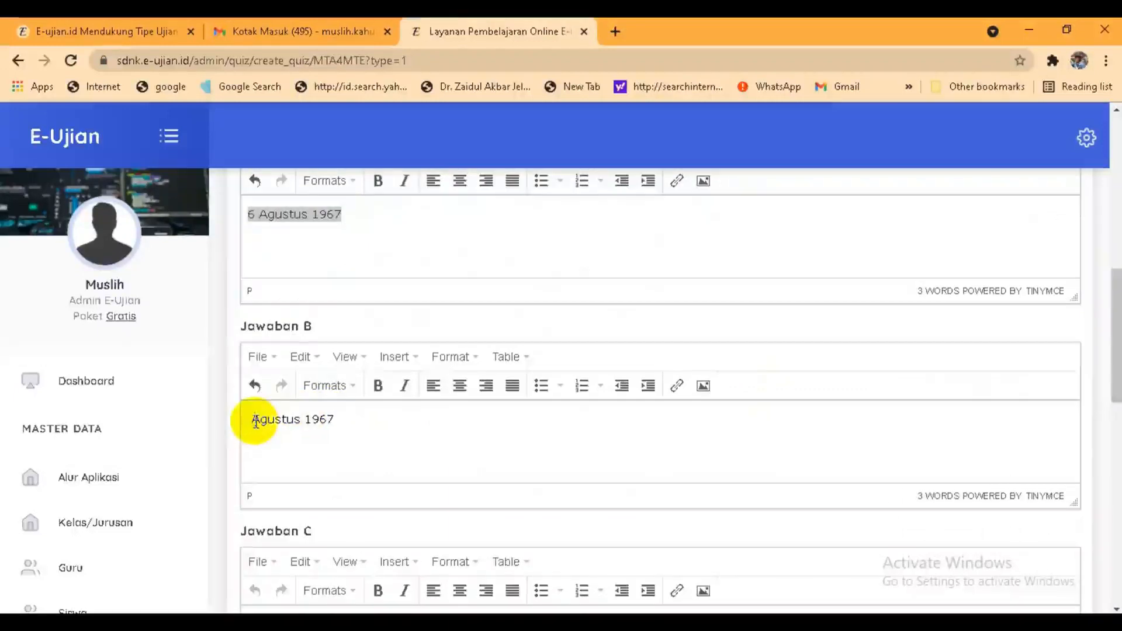
{"action": "type", "text": "7"}
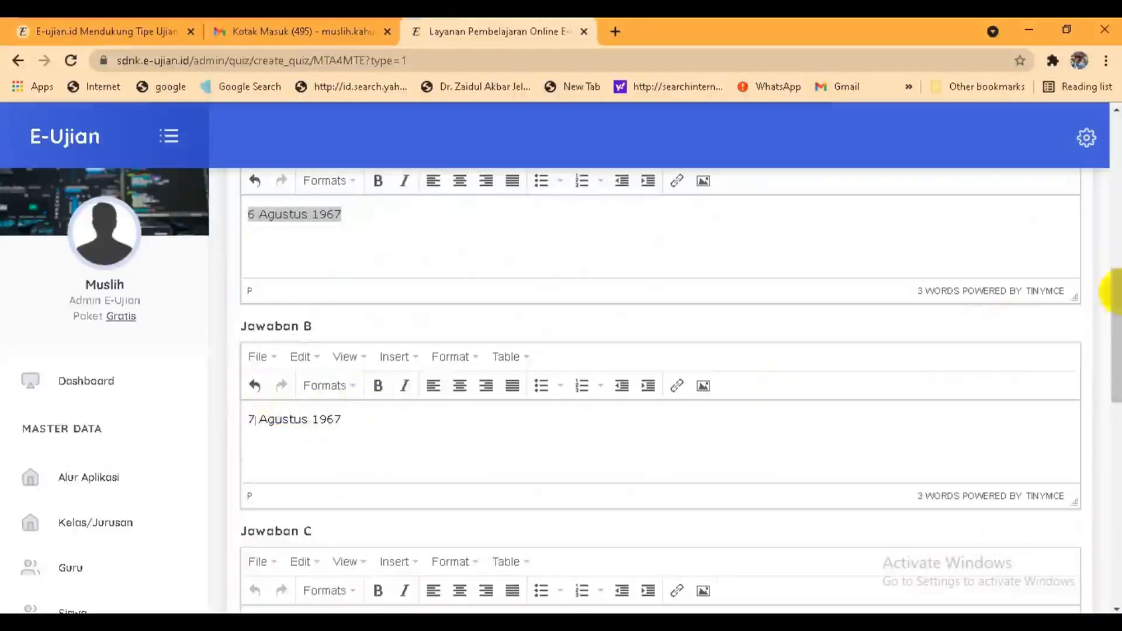
Step: Set answers C and D to 8 Agustus 1967 and 9 Agustus 1967
{"action": "left_click_drag", "start_coordinate": [1115, 300], "coordinate": [1117, 377]}
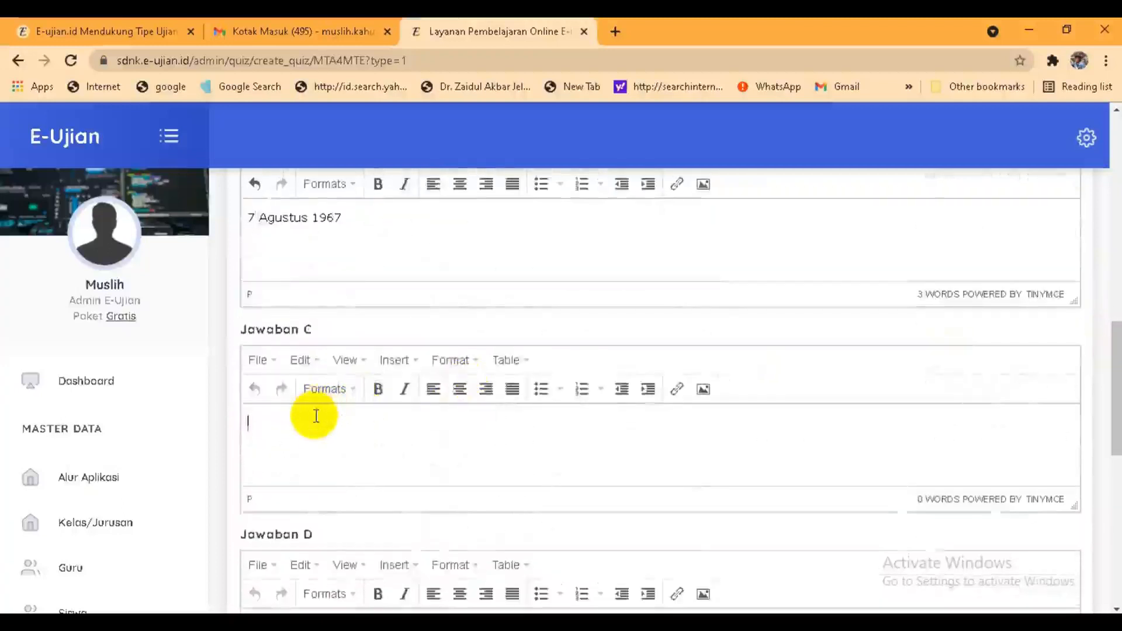
{"action": "key", "text": "ctrl+v"}
{"action": "left_click", "coordinate": [255, 423]}
{"action": "key", "text": "BackSpace"}
{"action": "key", "text": "BackSpace"}
{"action": "type", "text": "8"}
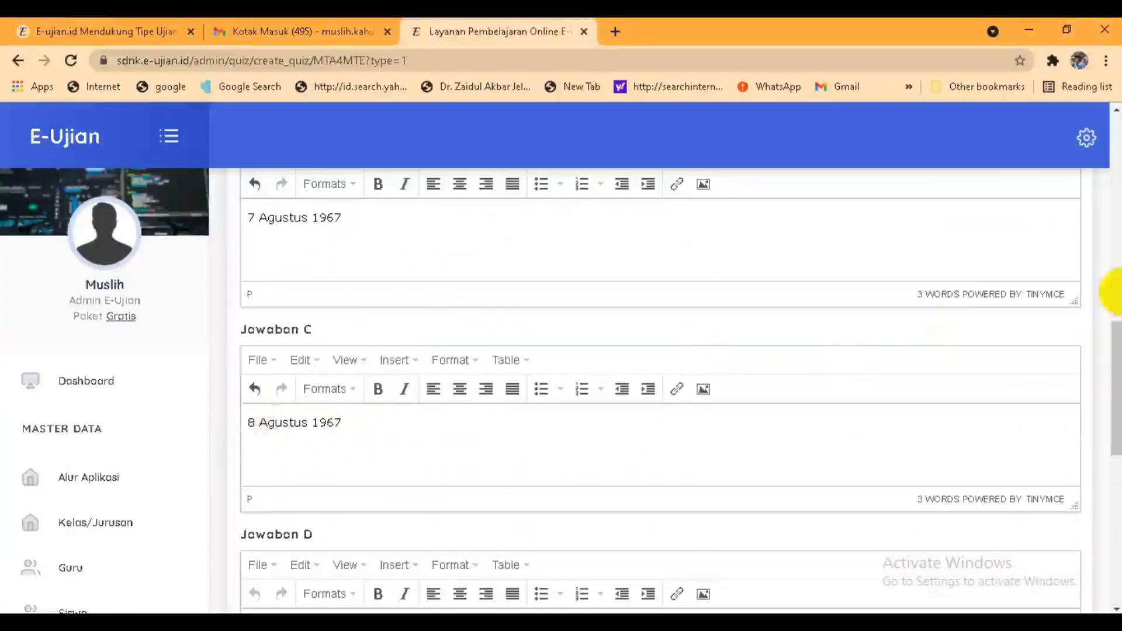
{"action": "left_click_drag", "start_coordinate": [1116, 367], "coordinate": [1115, 434]}
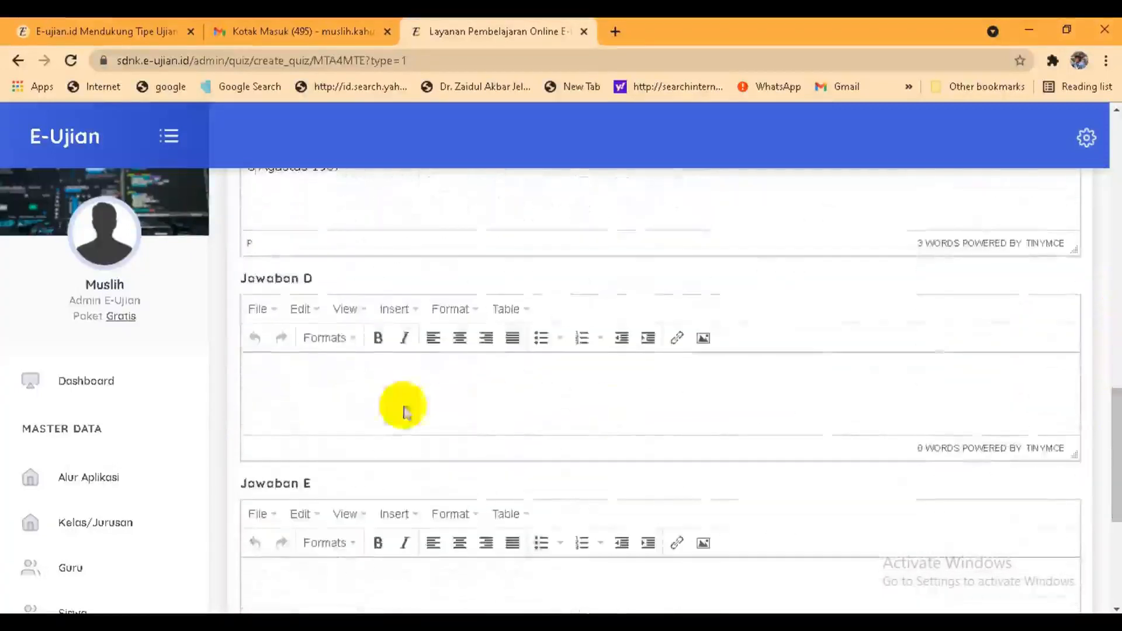
{"action": "left_click", "coordinate": [315, 388]}
{"action": "key", "text": "ctrl+v"}
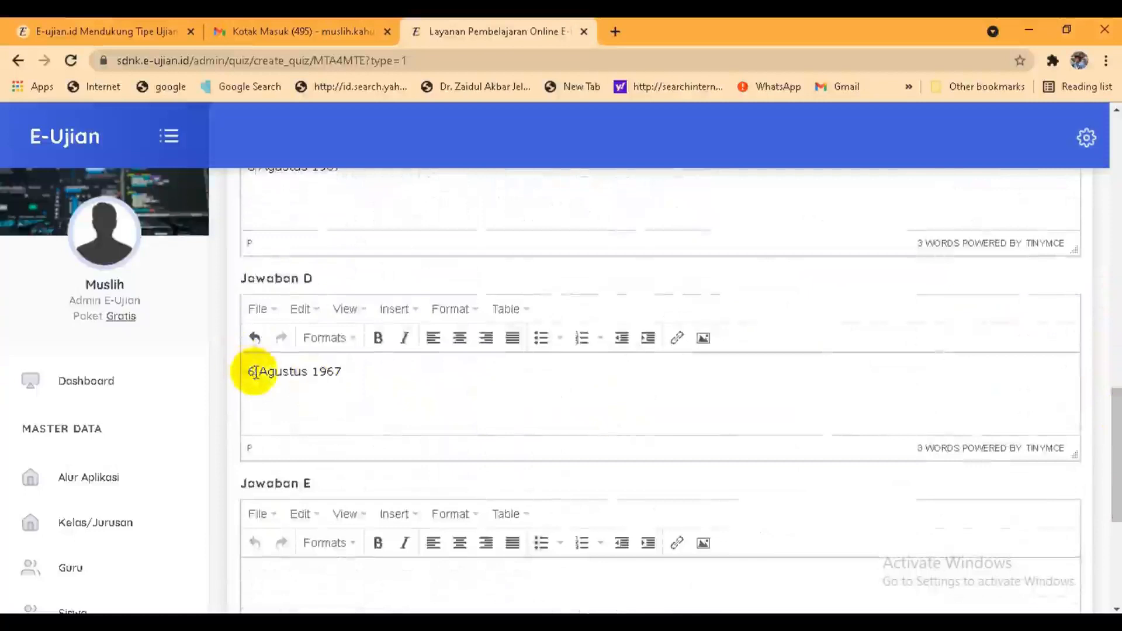
{"action": "left_click", "coordinate": [255, 372]}
{"action": "key", "text": "BackSpace"}
{"action": "key", "text": "BackSpace"}
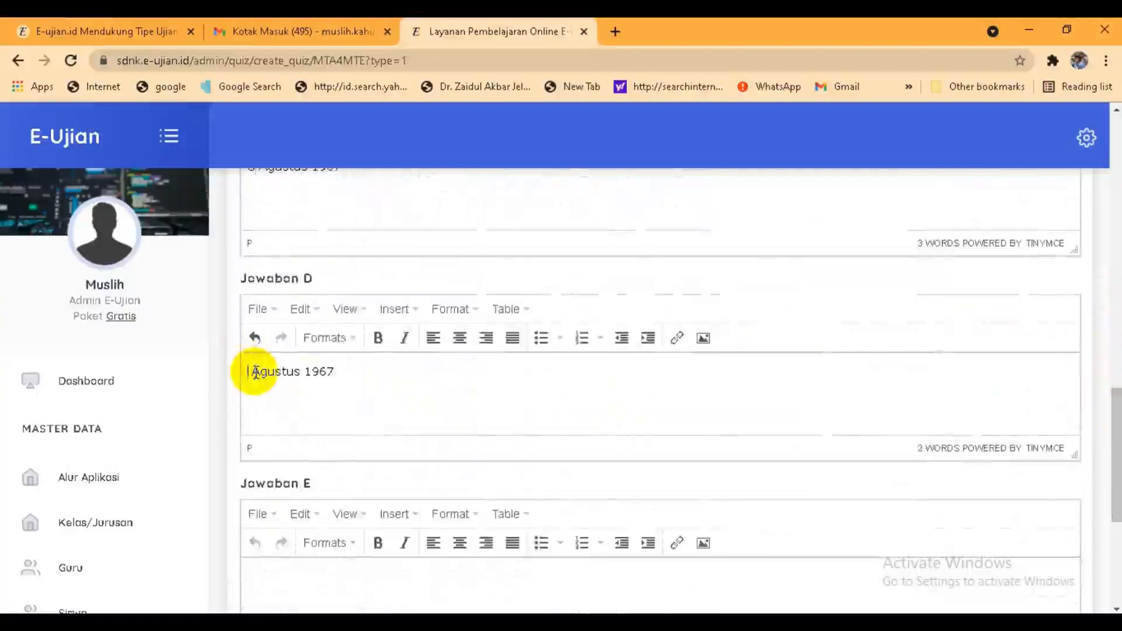
{"action": "type", "text": "9"}
Step: Mark C as the answer key and save the question
{"action": "left_click_drag", "start_coordinate": [1116, 426], "coordinate": [1116, 508]}
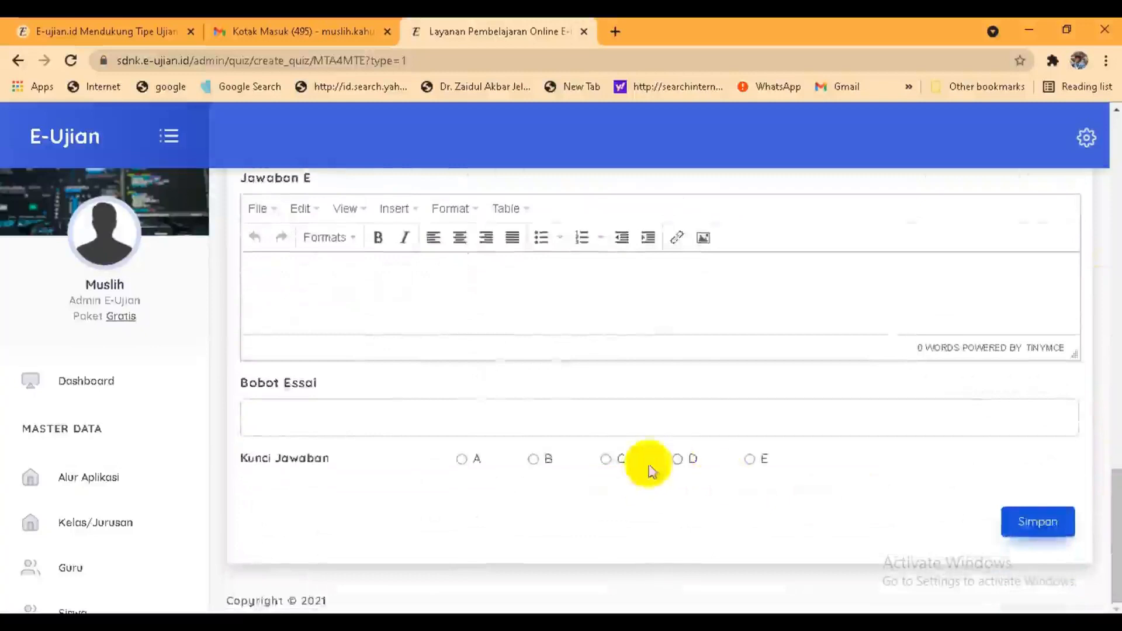
{"action": "left_click_drag", "start_coordinate": [1113, 497], "coordinate": [1106, 561]}
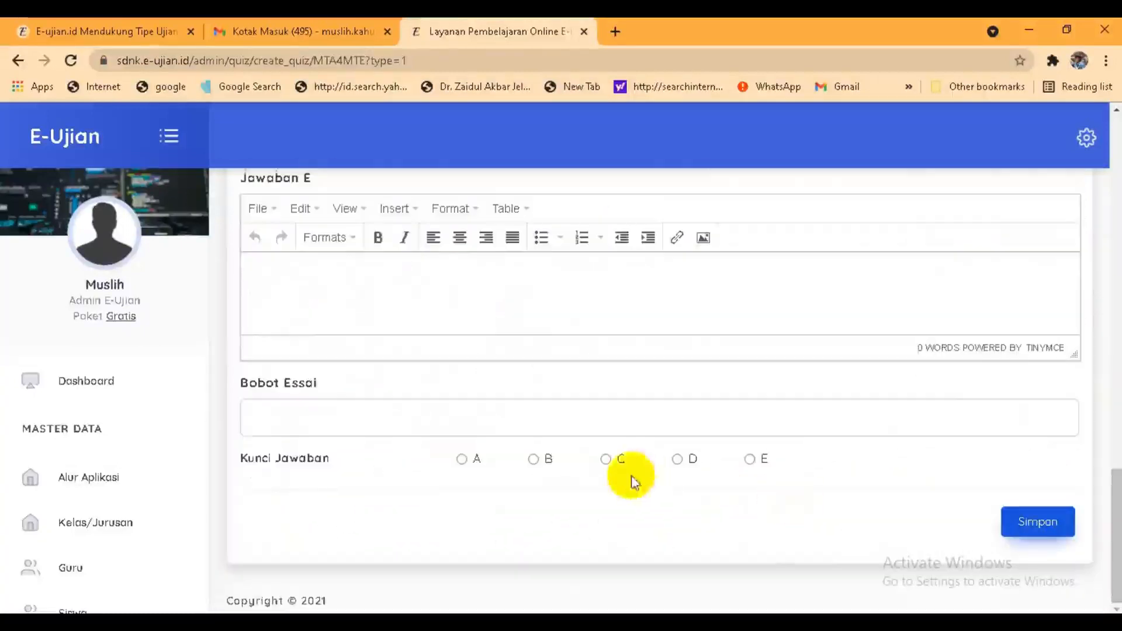
{"action": "left_click", "coordinate": [606, 459]}
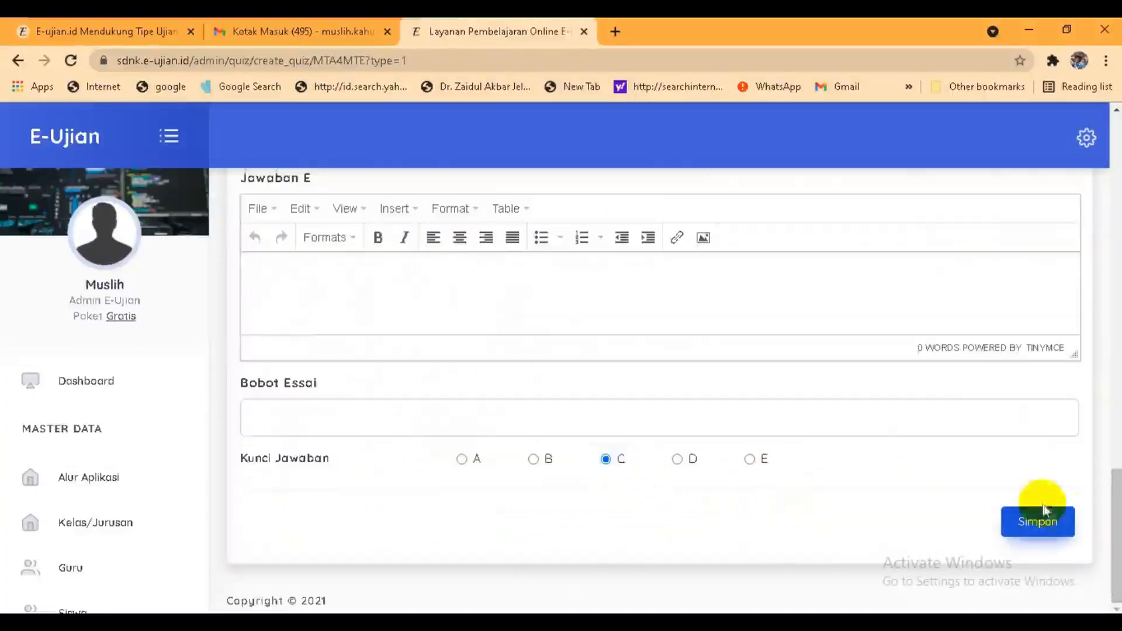
{"action": "left_click", "coordinate": [1046, 522]}
{"action": "left_click", "coordinate": [1046, 521]}
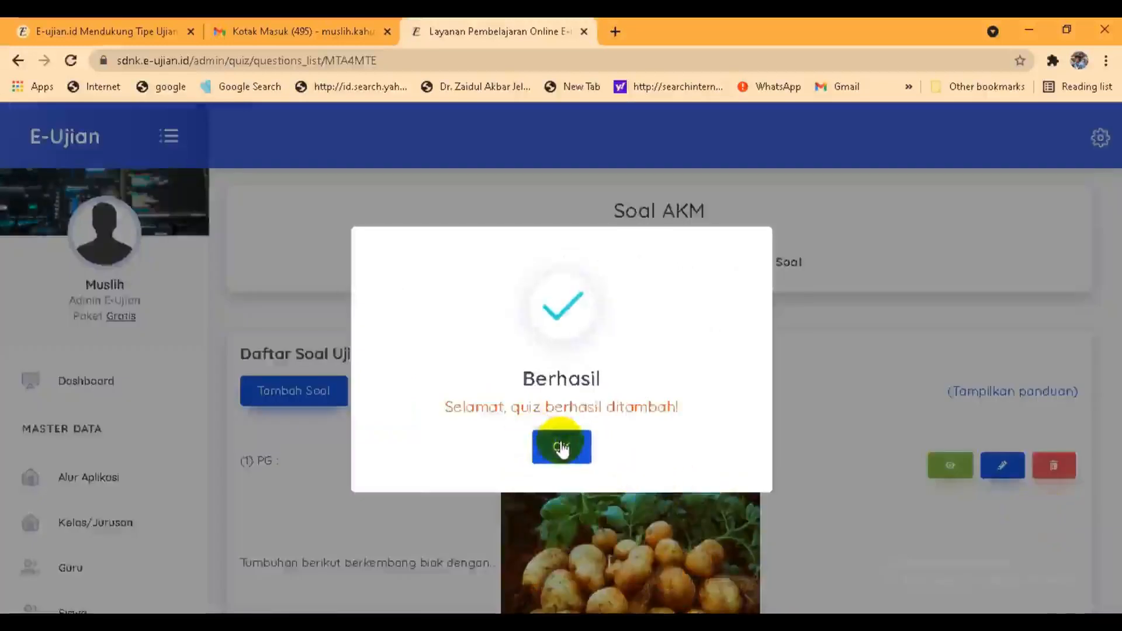
Step: Dismiss the success message, review the Daftar Soal Ujian list, and begin another question
{"action": "left_click", "coordinate": [561, 447]}
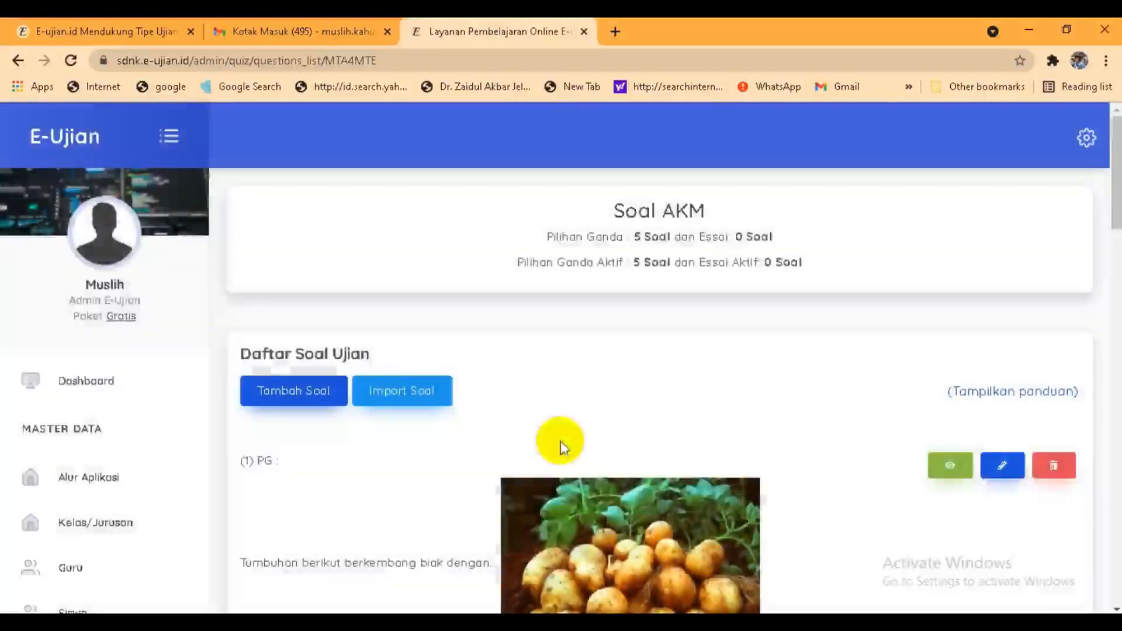
{"action": "left_click_drag", "start_coordinate": [1115, 175], "coordinate": [1112, 570]}
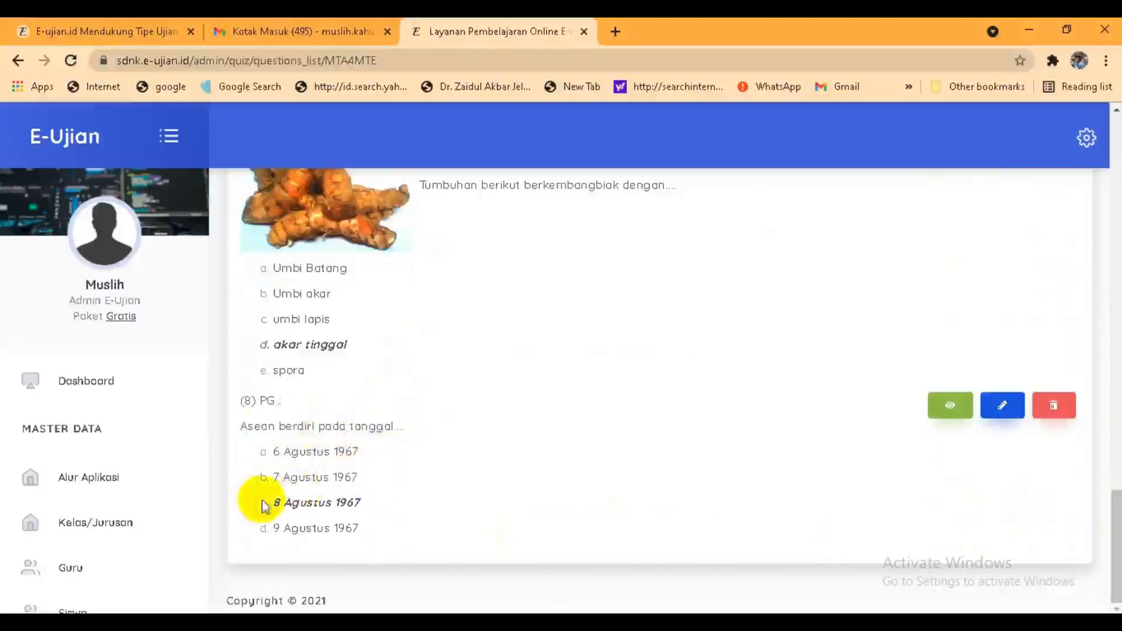
{"action": "left_click_drag", "start_coordinate": [1111, 514], "coordinate": [1109, 112]}
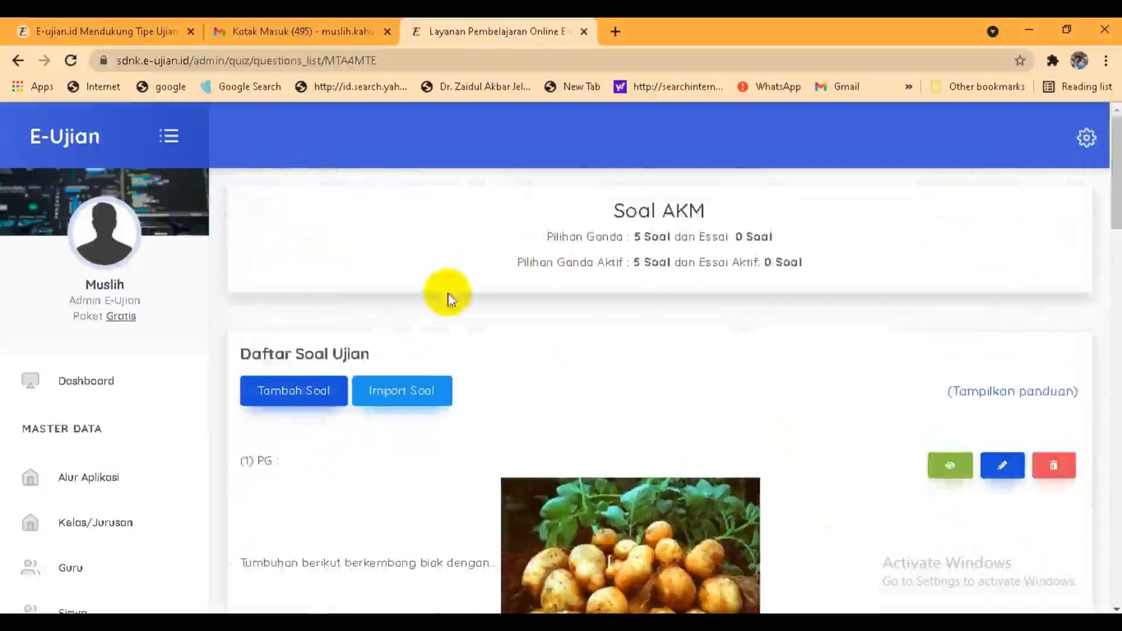
{"action": "left_click", "coordinate": [298, 391]}
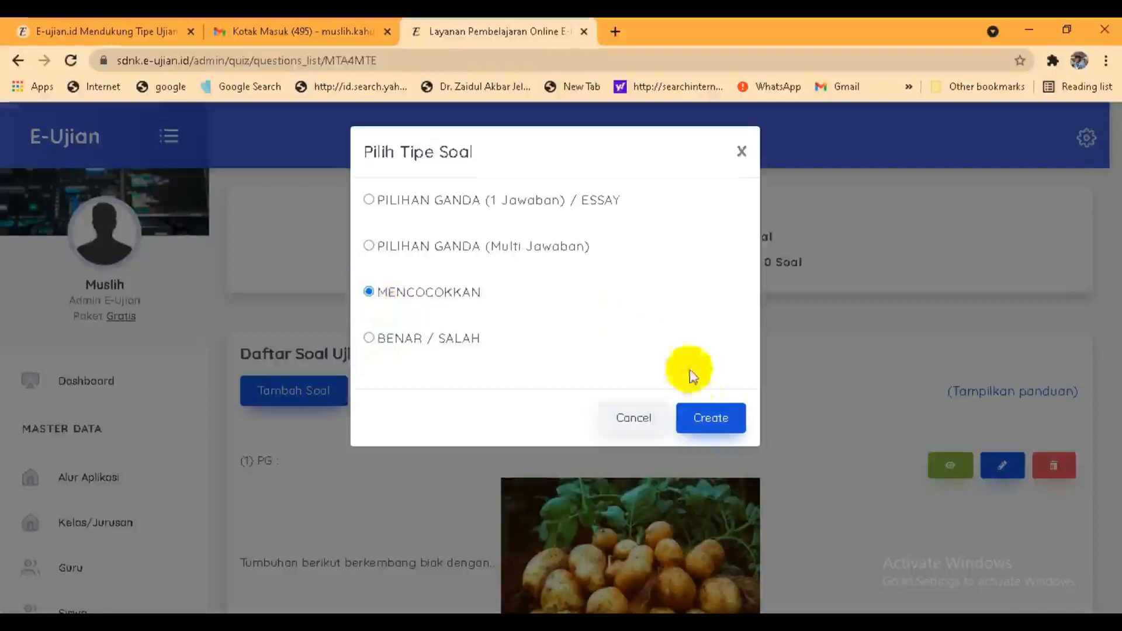
Step: Create a matching question with pair 1 'Tempat hidup suatu makhluk hidup disebut....' answered 'Habitat'
{"action": "left_click", "coordinate": [715, 416]}
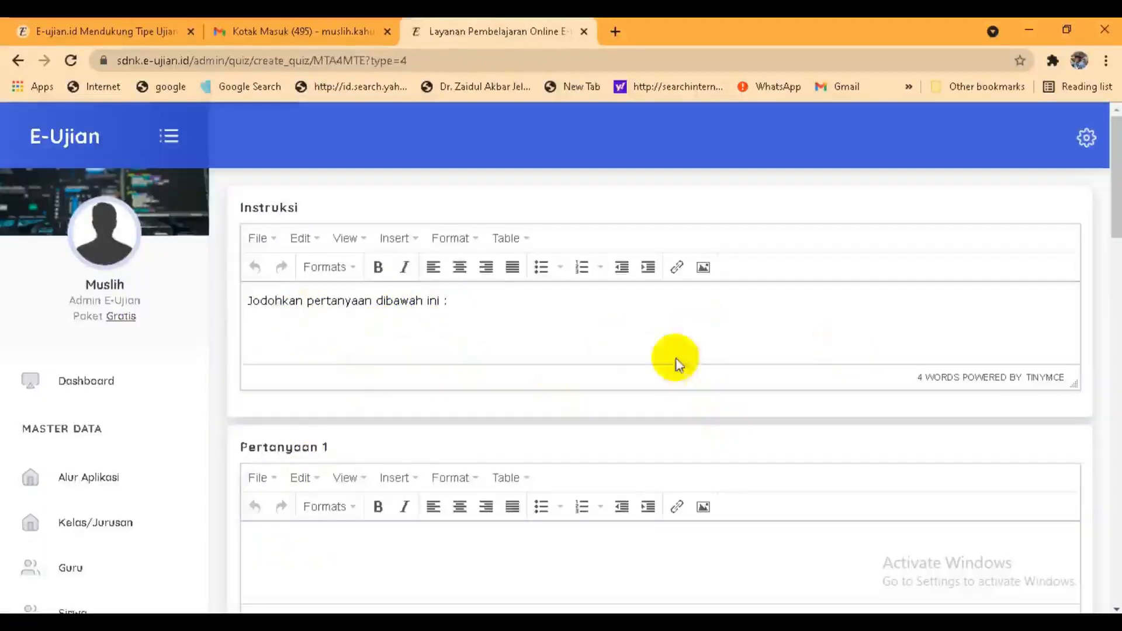
{"action": "left_click_drag", "start_coordinate": [1113, 153], "coordinate": [1114, 201]}
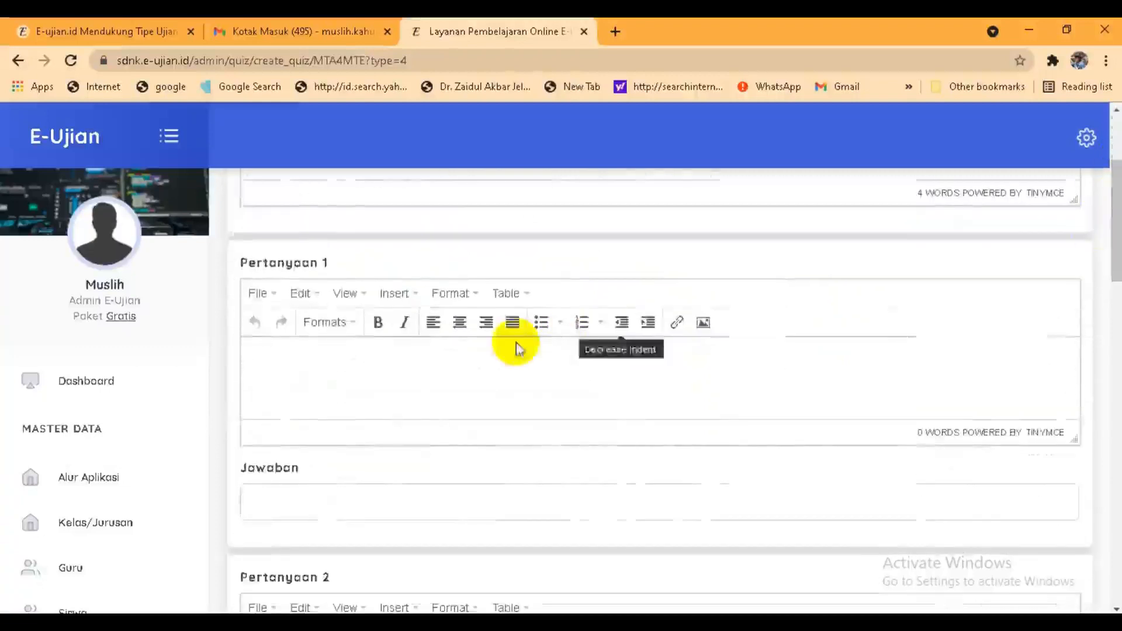
{"action": "left_click", "coordinate": [325, 357]}
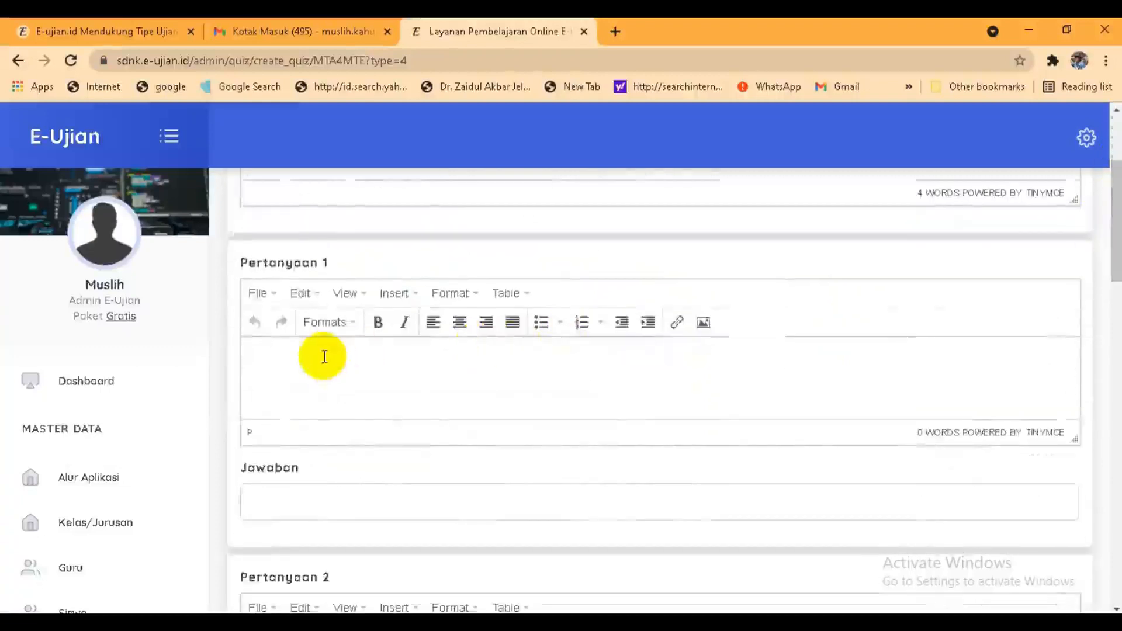
{"action": "type", "text": "Tempayt"}
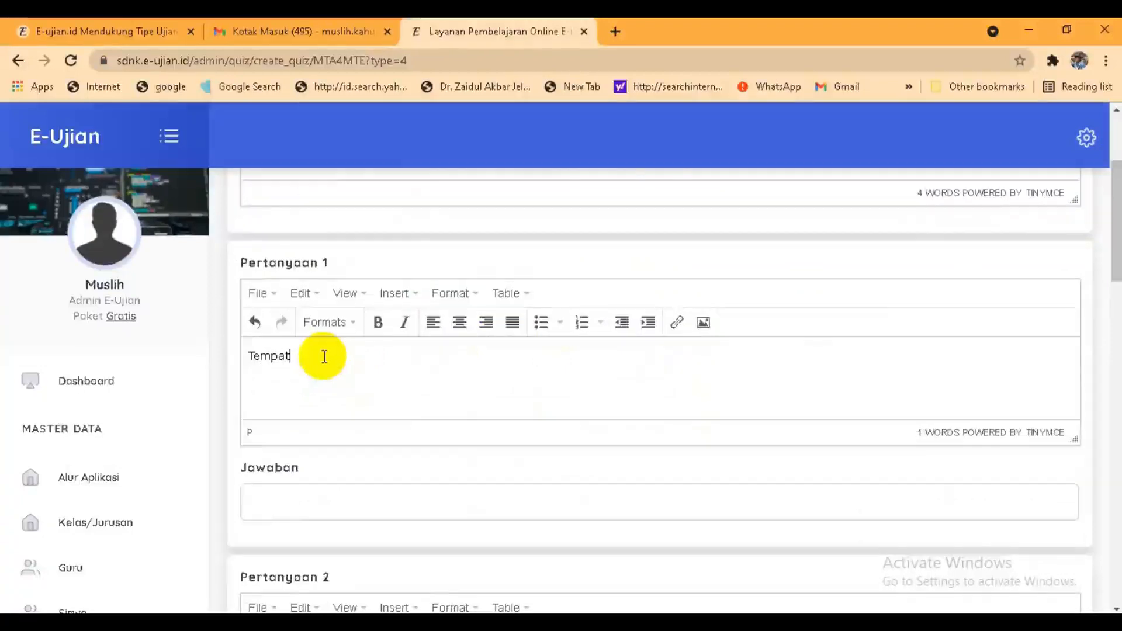
{"action": "type", "text": " hidup suatu makhluk hidup"}
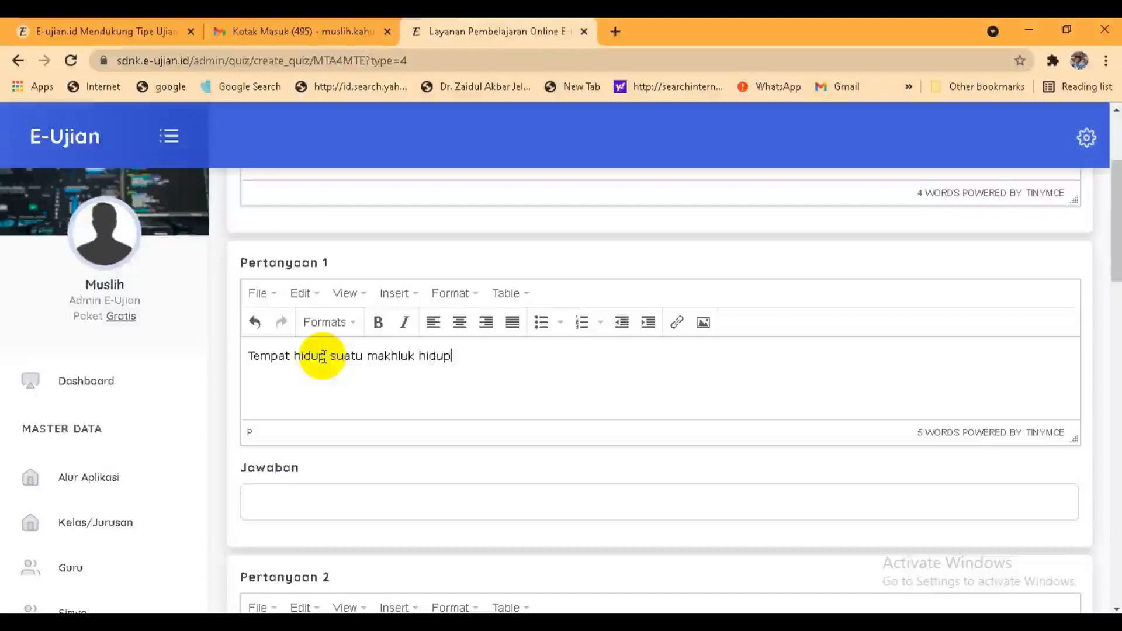
{"action": "type", "text": " disebut......."}
{"action": "left_click", "coordinate": [278, 512]}
{"action": "type", "text": "Habitat"}
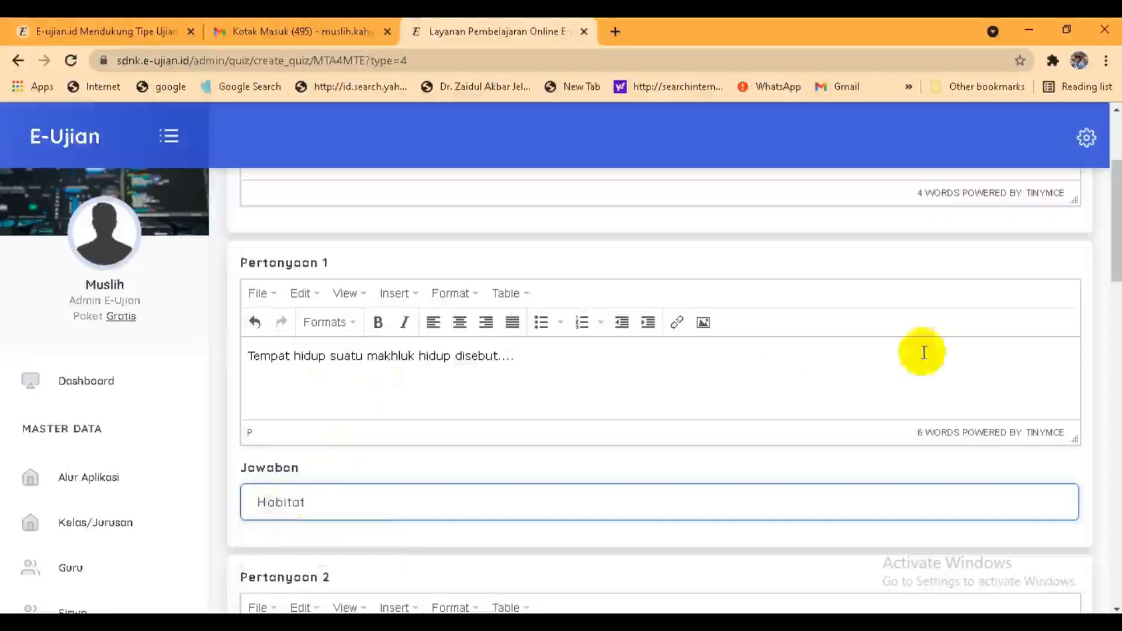
{"action": "left_click_drag", "start_coordinate": [1118, 268], "coordinate": [1118, 335]}
{"action": "left_click", "coordinate": [320, 389]}
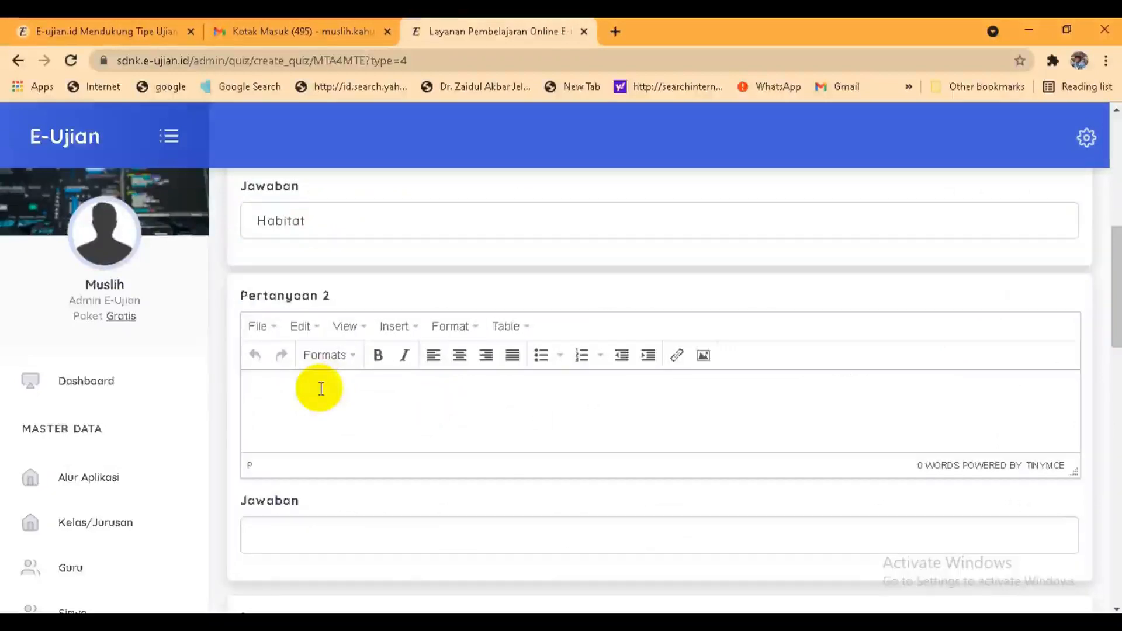
Step: Enter pair 2 'Kemampuan memutus ekornya pada cicak disebut...' with answer 'Autotomi' and save
{"action": "type", "text": "Kemampuan memutus ekornya pad"}
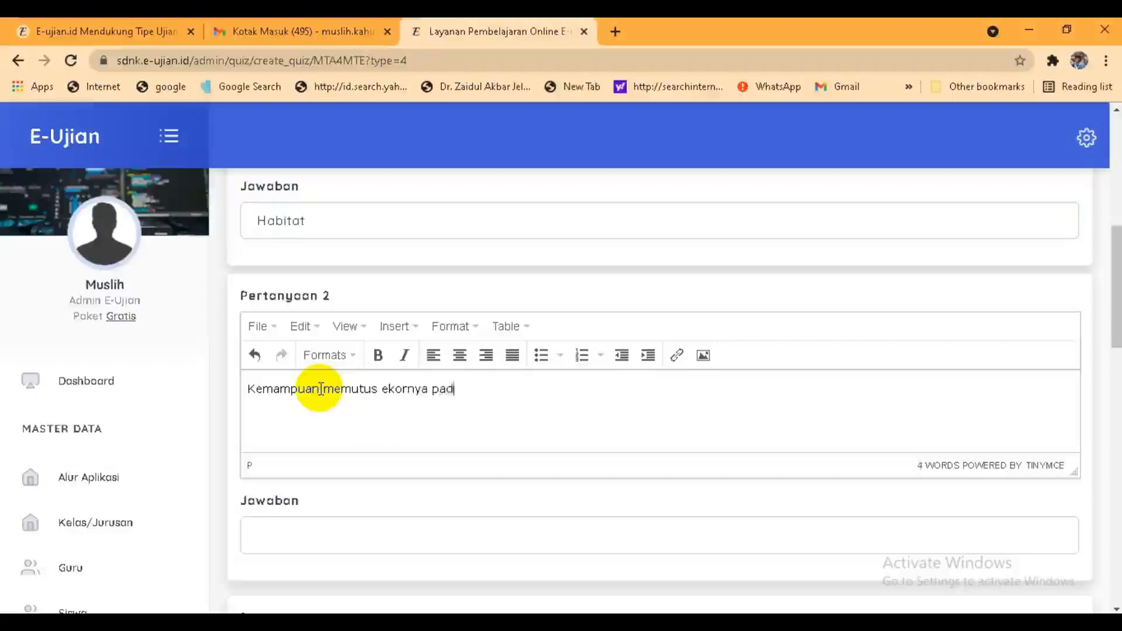
{"action": "type", "text": "a cicak disebut..."}
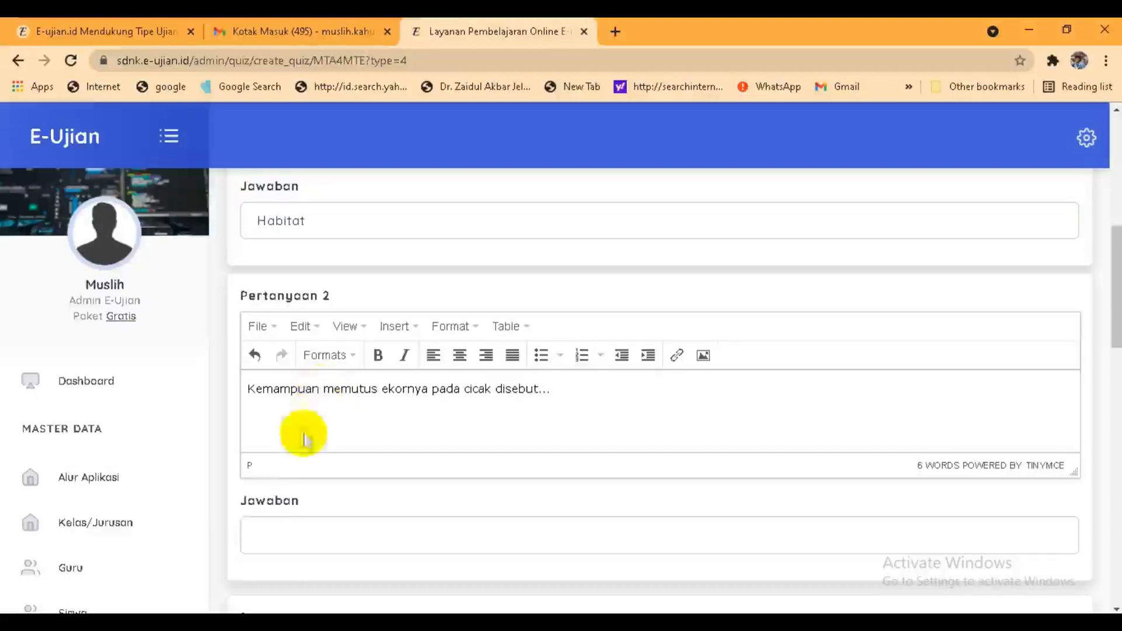
{"action": "left_click", "coordinate": [272, 534]}
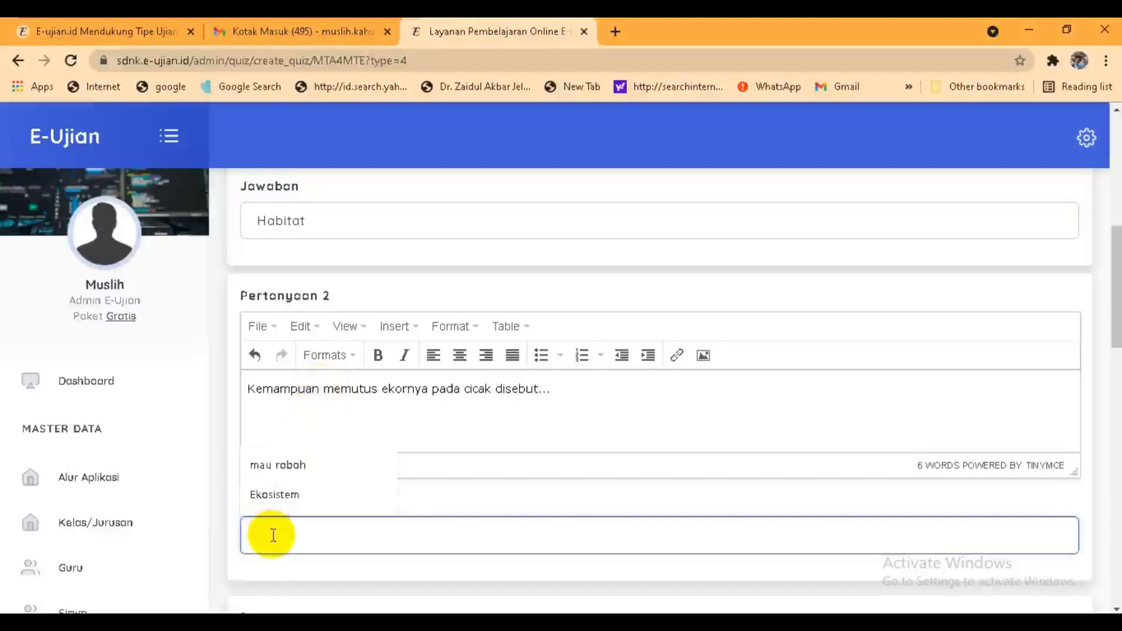
{"action": "type", "text": "Au"}
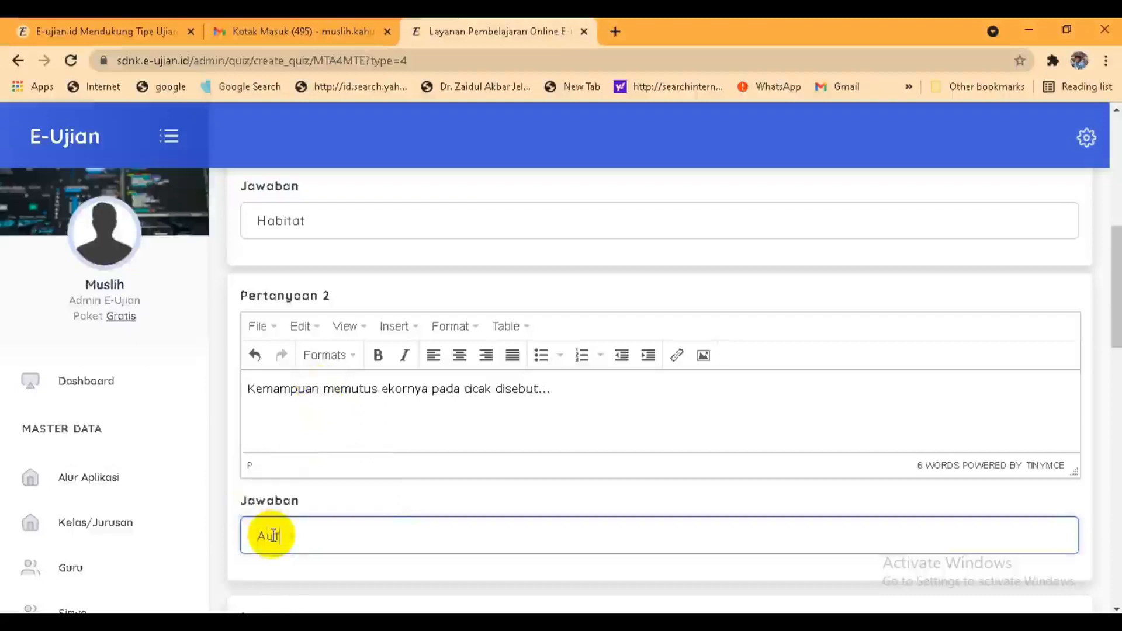
{"action": "type", "text": "totomi"}
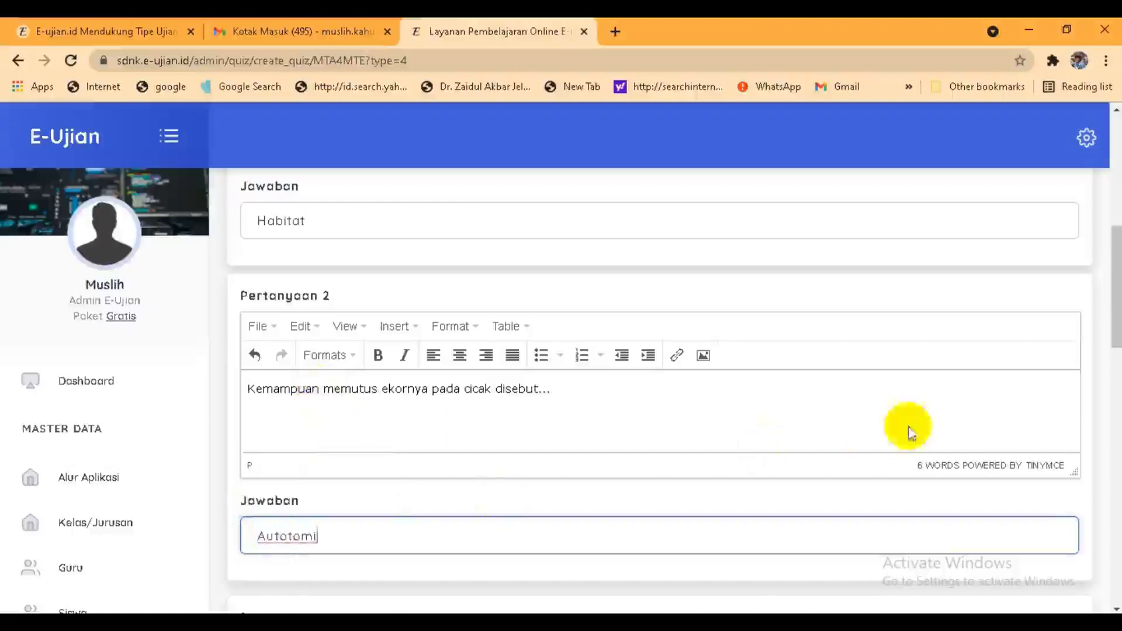
{"action": "left_click_drag", "start_coordinate": [1115, 339], "coordinate": [1114, 590]}
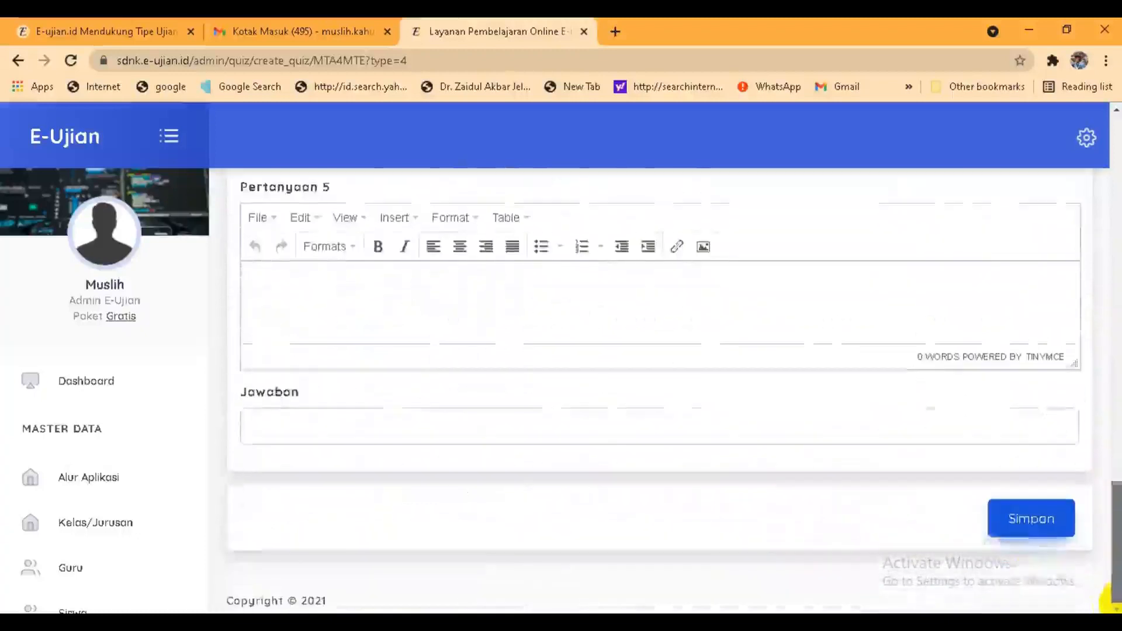
{"action": "left_click", "coordinate": [1022, 522]}
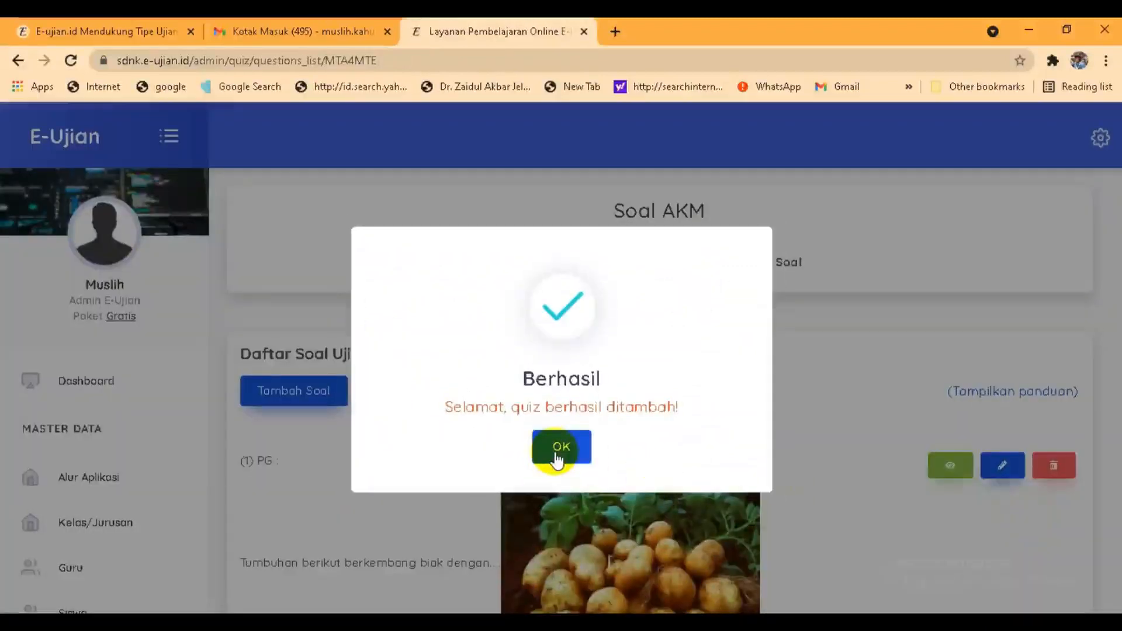
Step: Close the Berhasil dialog, review the nine-question list, and begin adding another question
{"action": "left_click", "coordinate": [559, 456]}
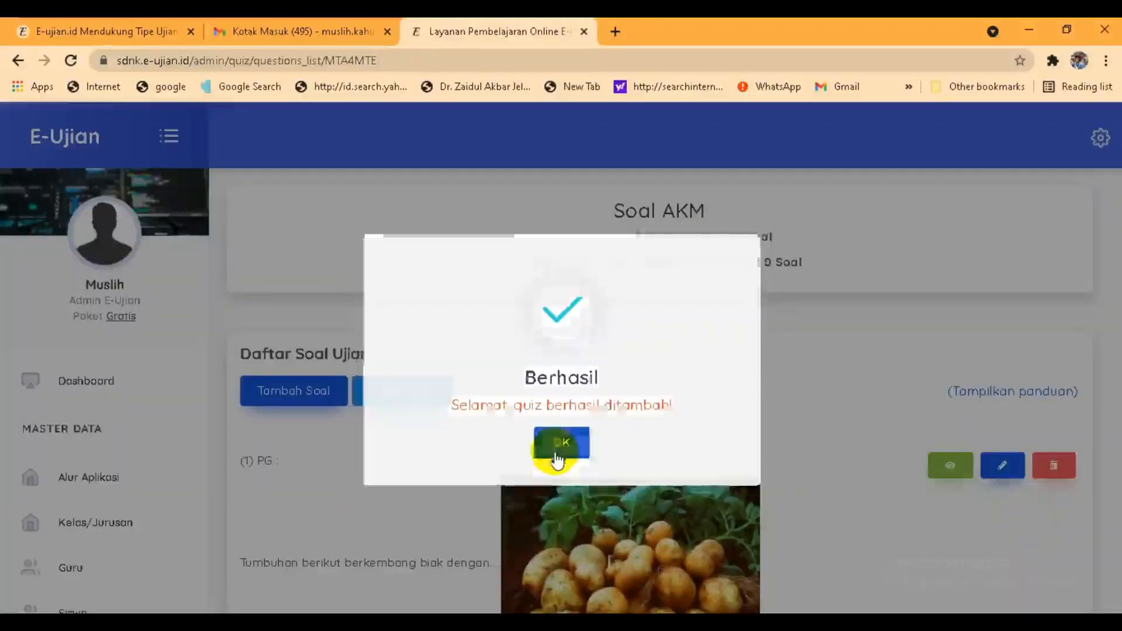
{"action": "left_click_drag", "start_coordinate": [1118, 185], "coordinate": [1116, 576]}
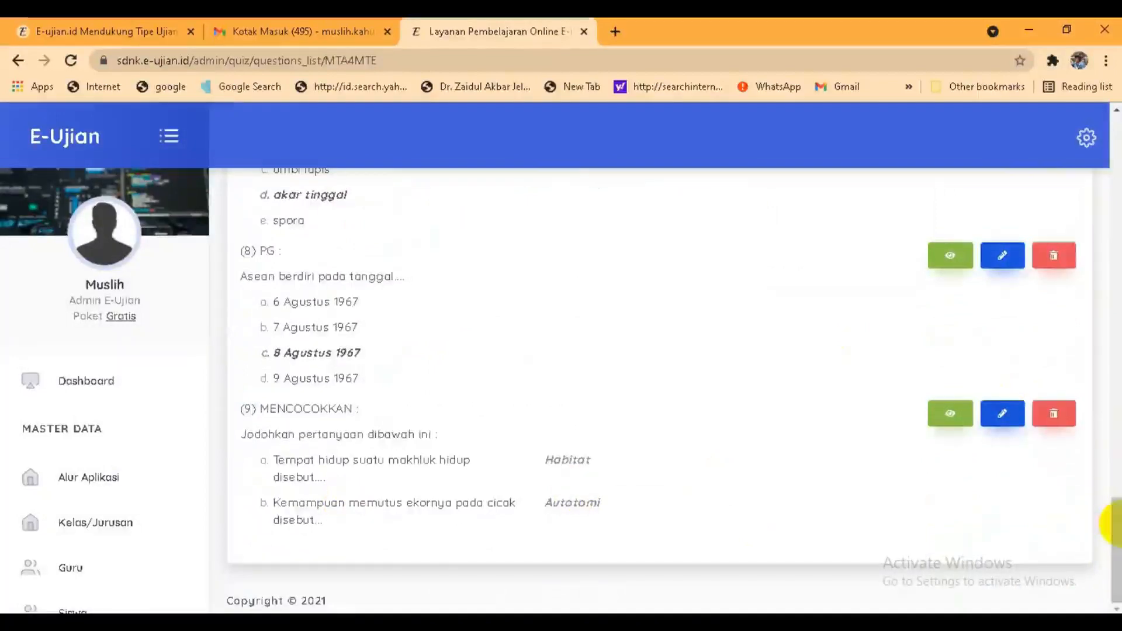
{"action": "left_click_drag", "start_coordinate": [1114, 522], "coordinate": [1112, 117]}
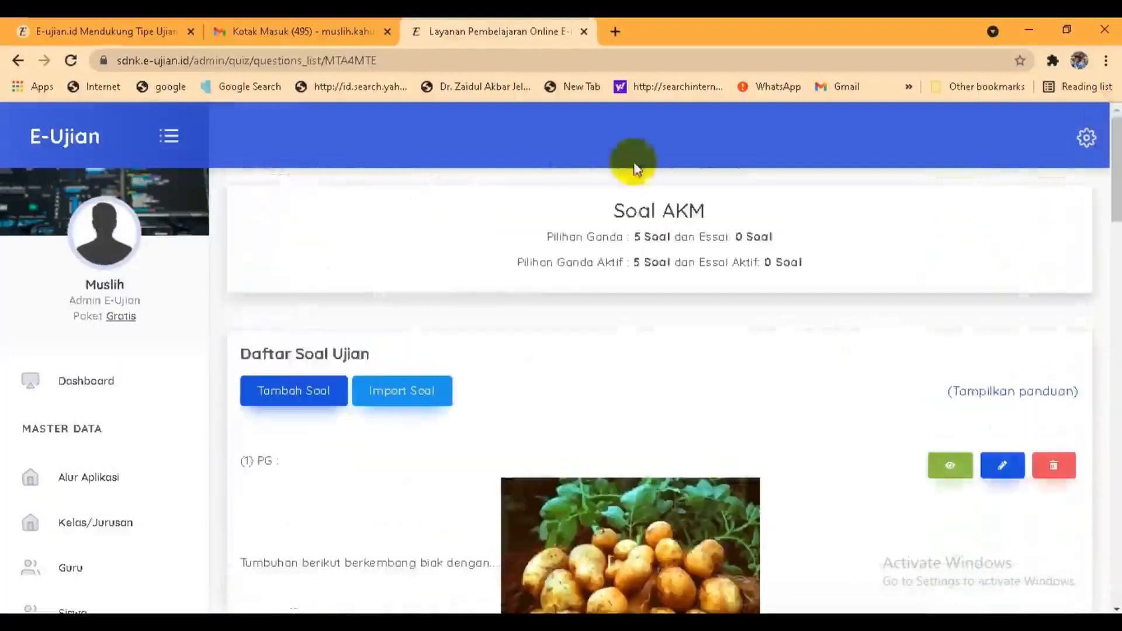
{"action": "left_click", "coordinate": [295, 381]}
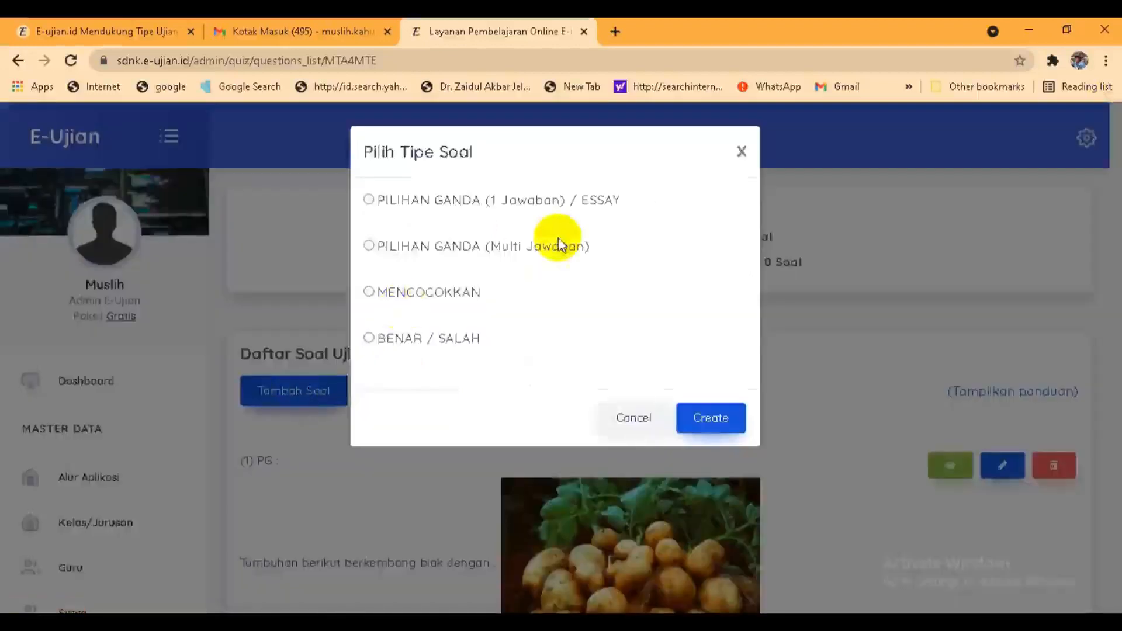
Step: Create a BENAR/SALAH question 'Mata uang negara India adalah Ruppe' with answer key BENAR, and save it
{"action": "left_click", "coordinate": [370, 343]}
{"action": "left_click", "coordinate": [709, 419]}
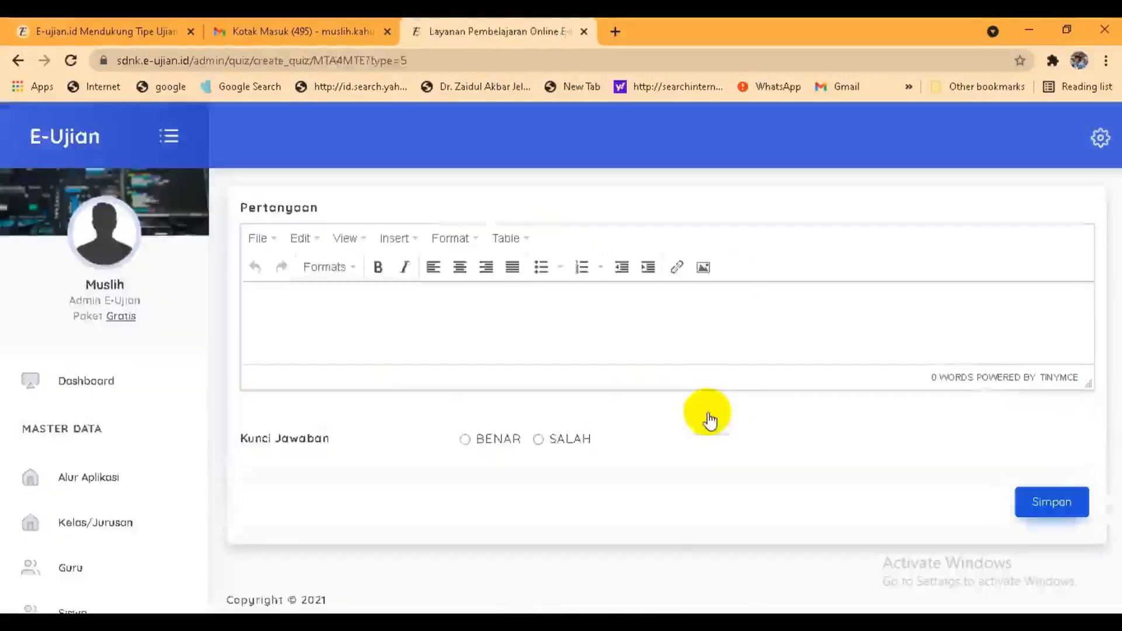
{"action": "left_click", "coordinate": [289, 331]}
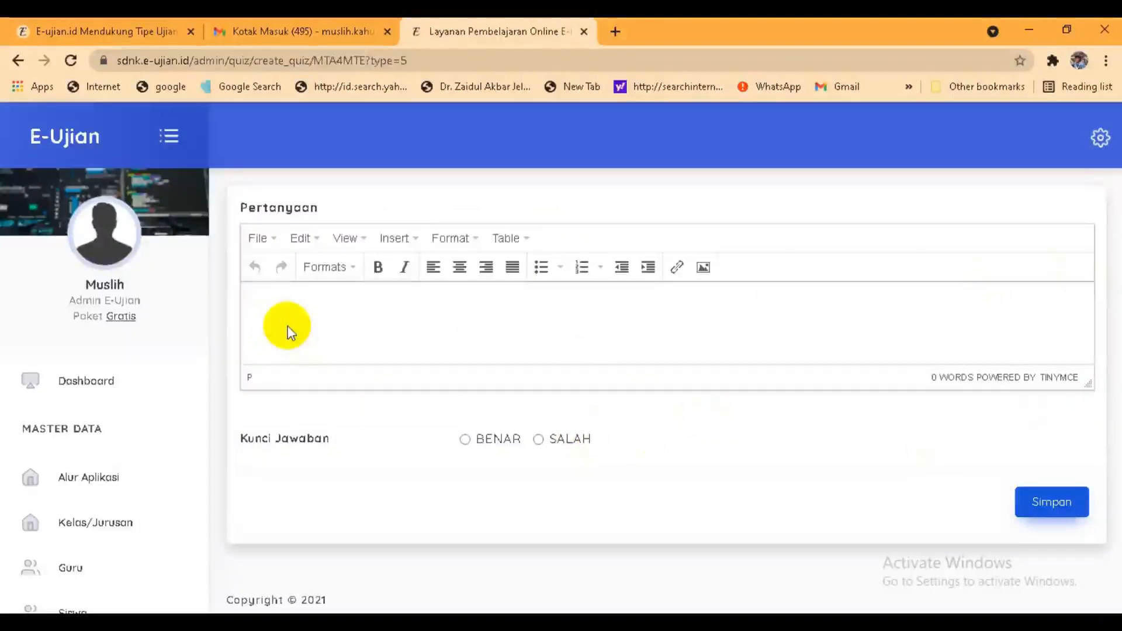
{"action": "type", "text": "t"}
{"action": "type", "text": "ata"}
{"action": "type", "text": " uang neg"}
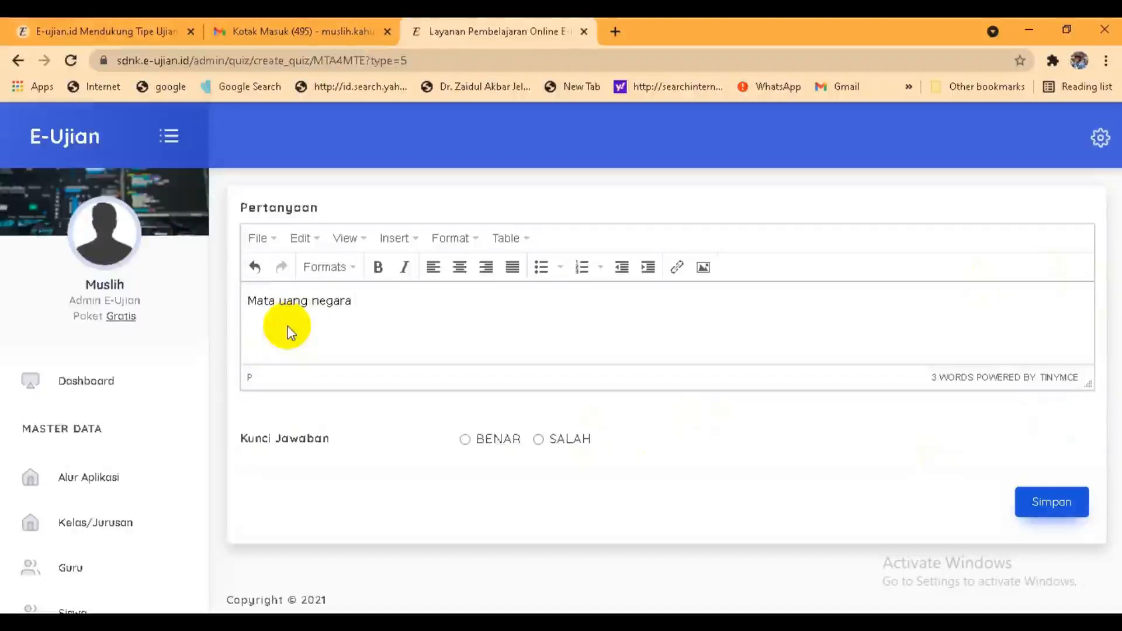
{"action": "type", "text": "ara India"}
{"action": "type", "text": "adalah Rupe"}
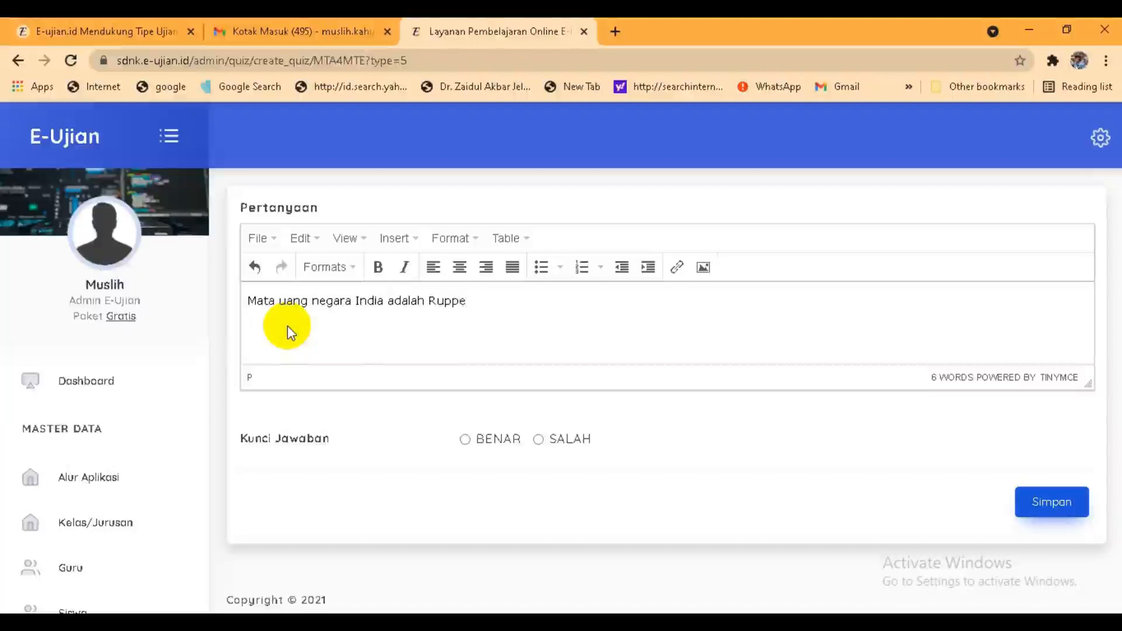
{"action": "left_click", "coordinate": [465, 442]}
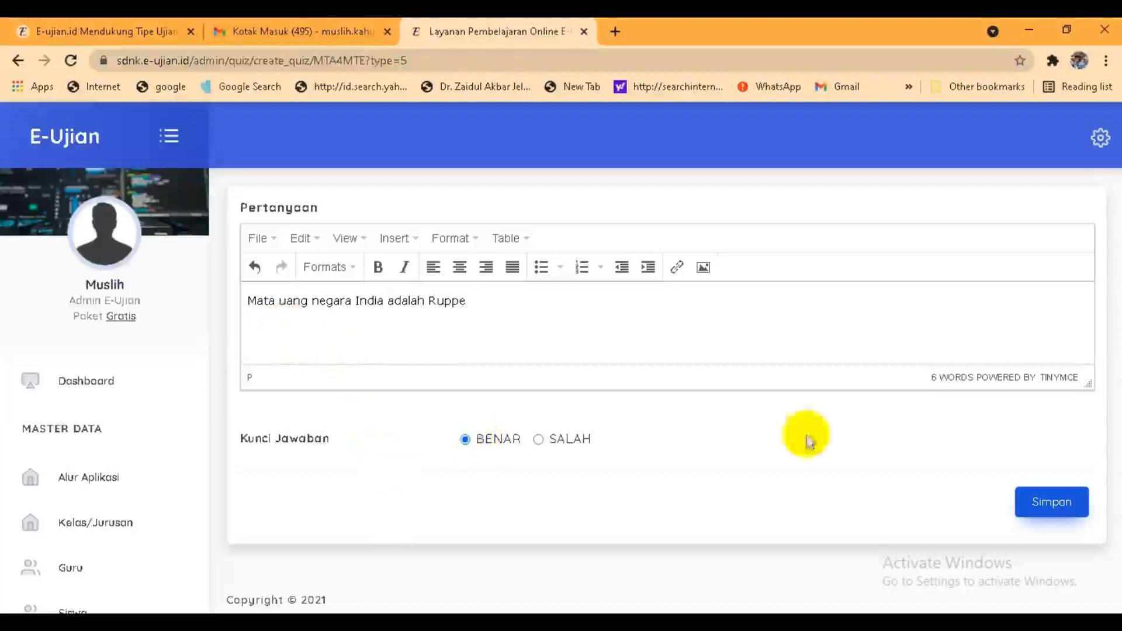
{"action": "left_click", "coordinate": [1044, 502]}
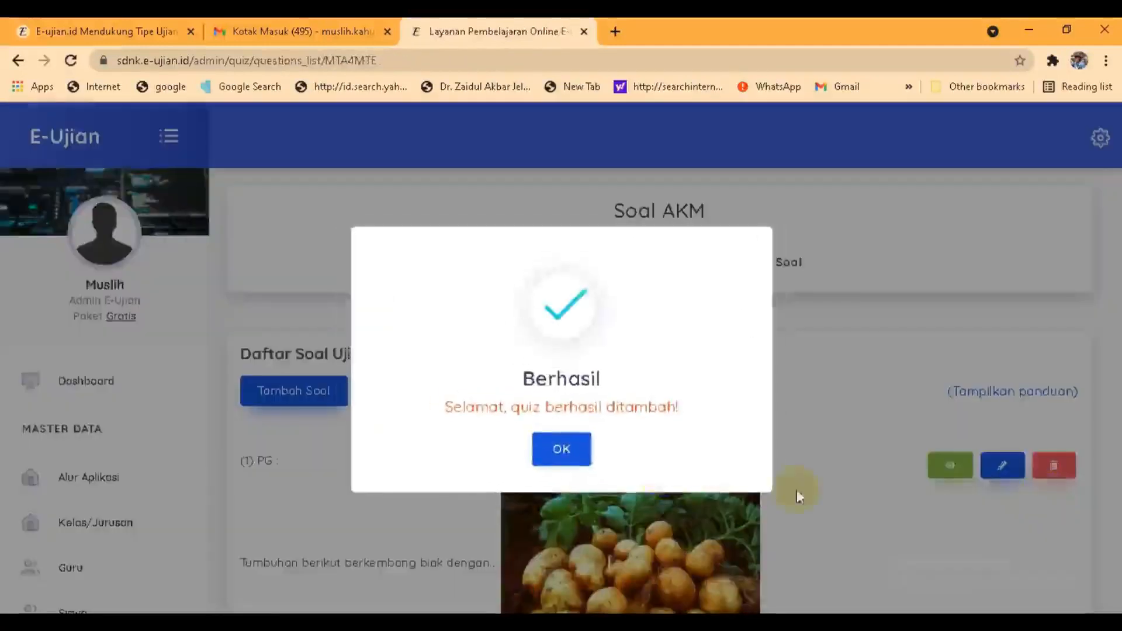
Step: Dismiss the success message and go to Ujian CBT > Ruang Ujian to list the exam rooms
{"action": "left_click", "coordinate": [575, 462]}
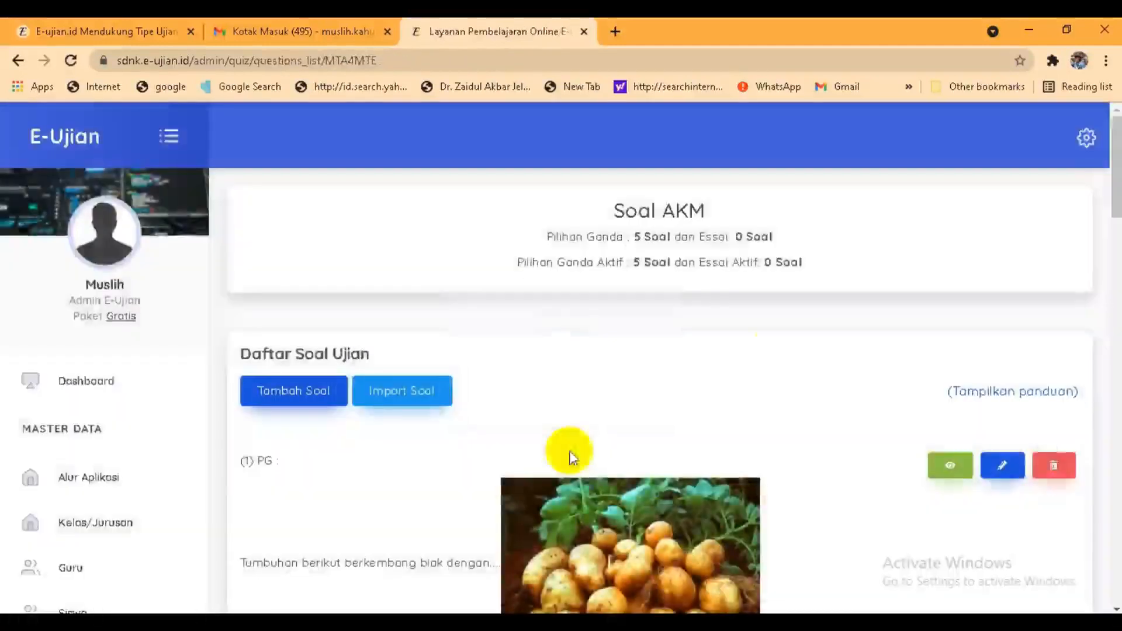
{"action": "left_click_drag", "start_coordinate": [1115, 178], "coordinate": [1035, 132]}
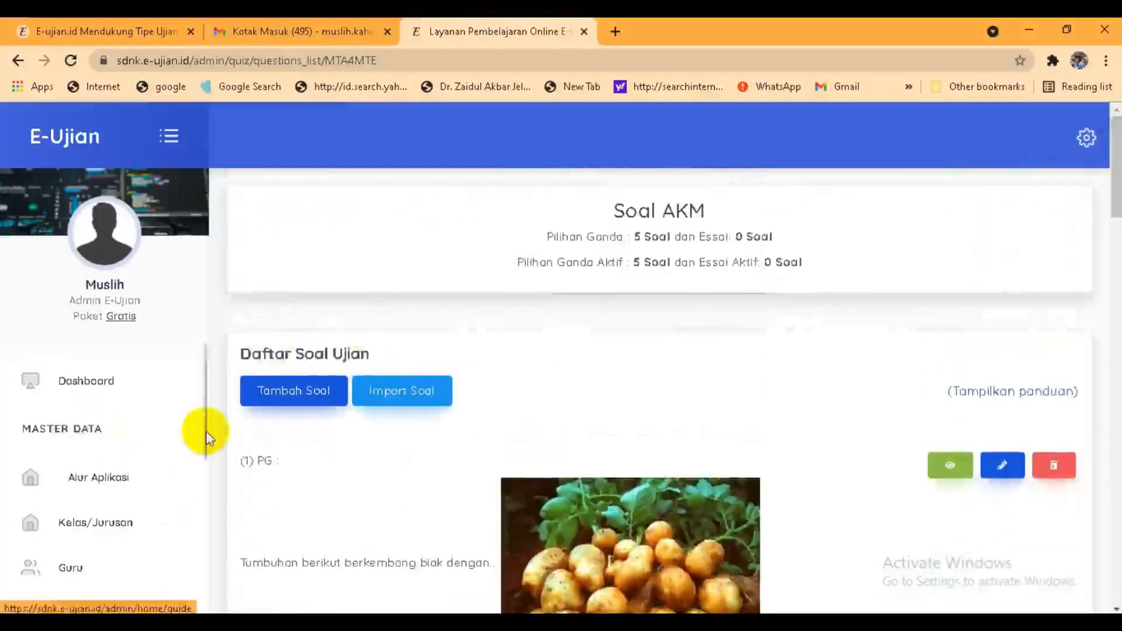
{"action": "left_click_drag", "start_coordinate": [200, 431], "coordinate": [205, 543]}
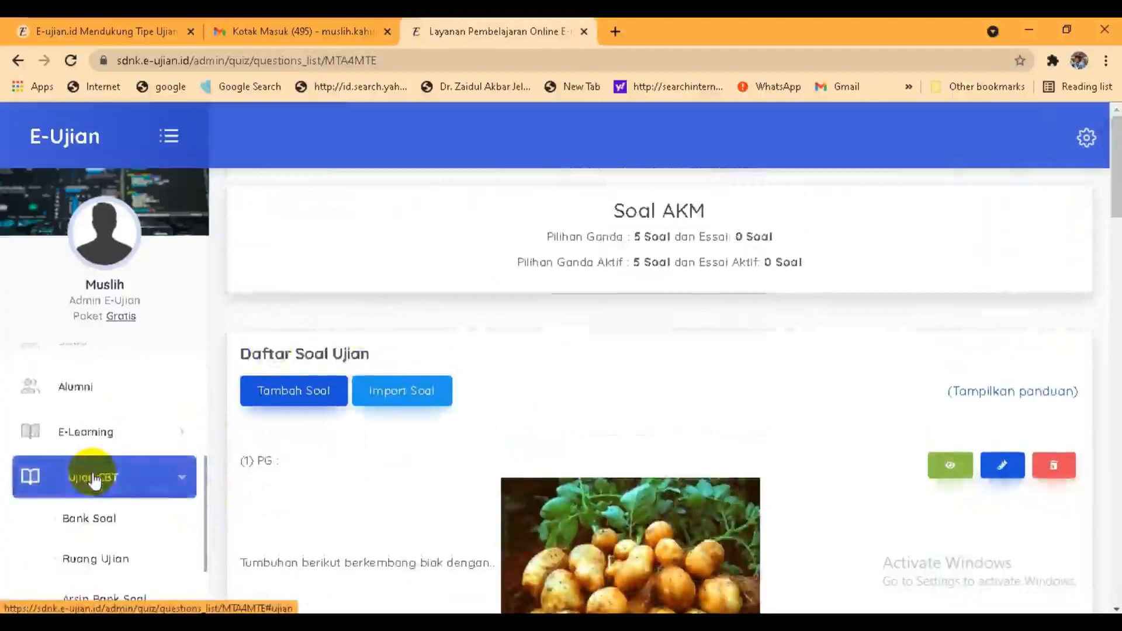
{"action": "left_click", "coordinate": [114, 560]}
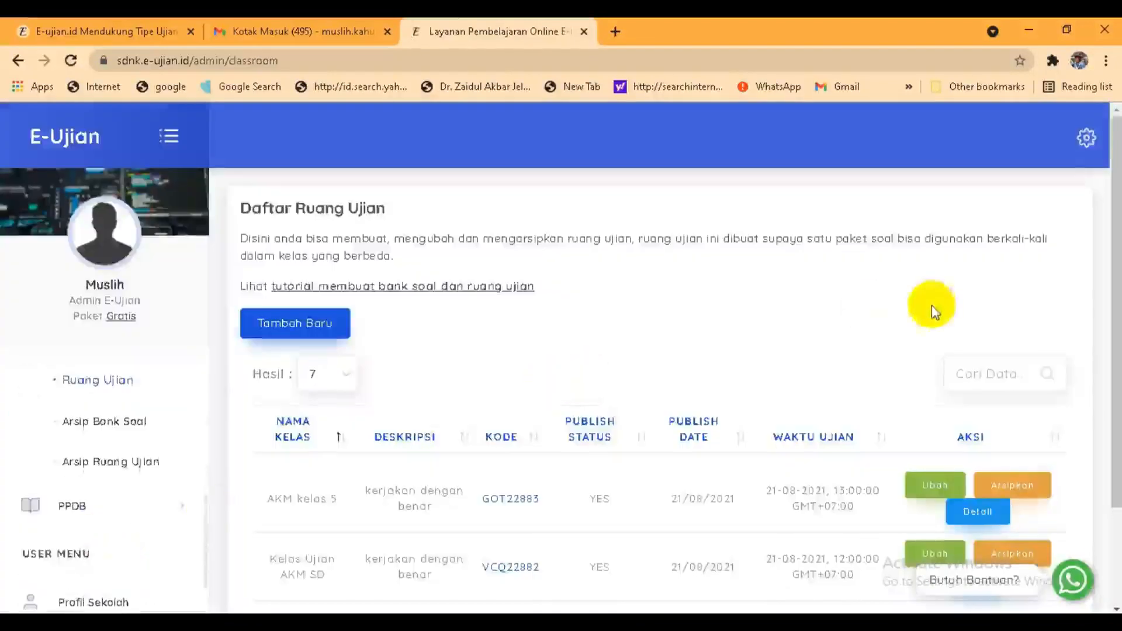
{"action": "left_click_drag", "start_coordinate": [1115, 306], "coordinate": [1113, 374]}
Step: Via Tambah Baru, enter room name 'AKM kelas 5 SD' and short description 'Kerjakan dengan benar'
{"action": "left_click", "coordinate": [297, 270]}
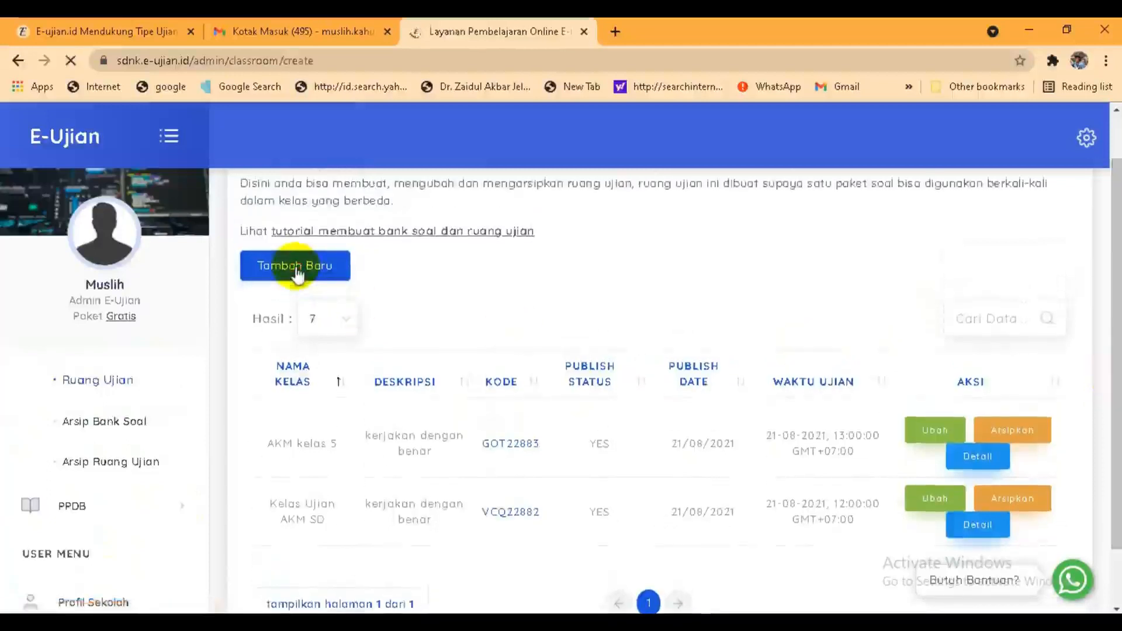
{"action": "left_click", "coordinate": [313, 369]}
{"action": "type", "text": "AKM"}
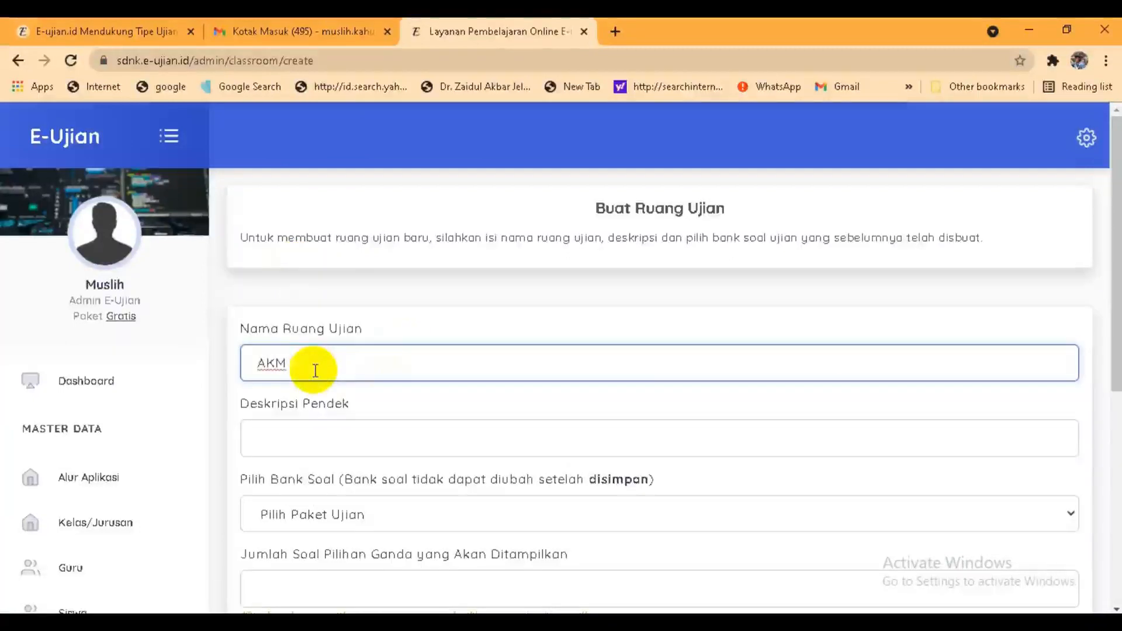
{"action": "type", "text": " kelas 5 SD"}
{"action": "left_click", "coordinate": [285, 442]}
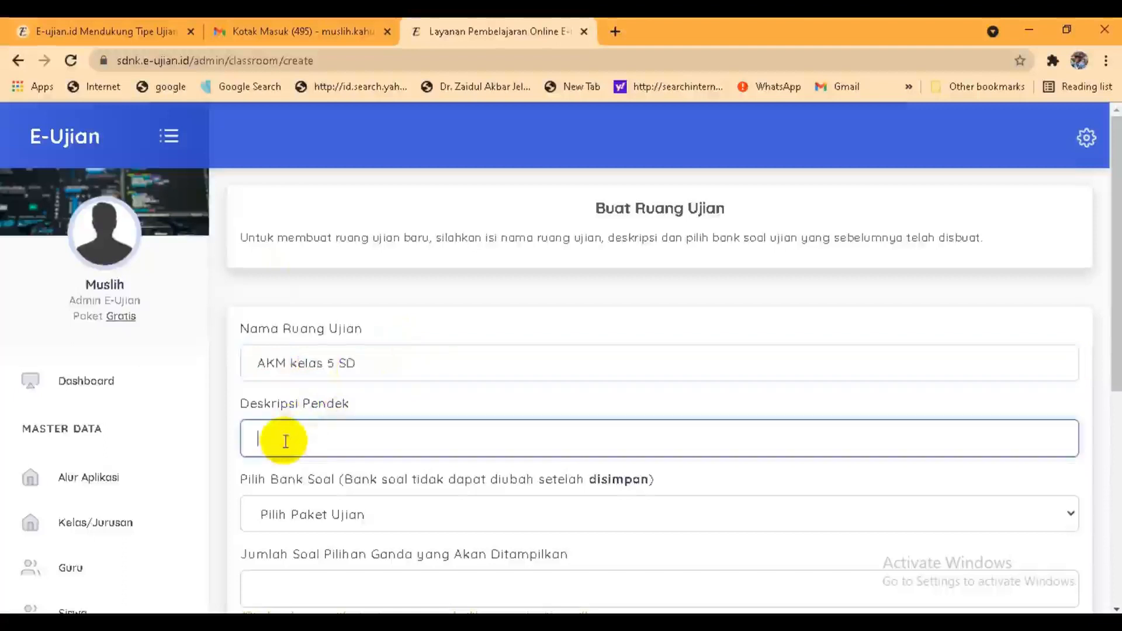
{"action": "type", "text": "Kerjakan denga"}
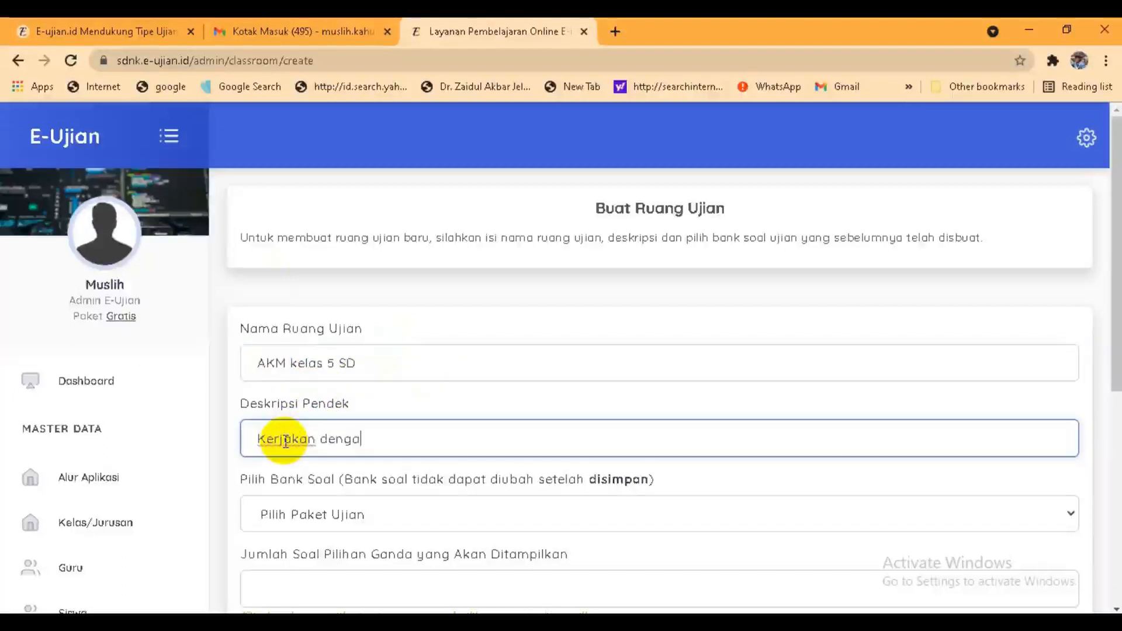
{"action": "type", "text": "n benar"}
{"action": "left_click_drag", "start_coordinate": [1115, 304], "coordinate": [1116, 424]}
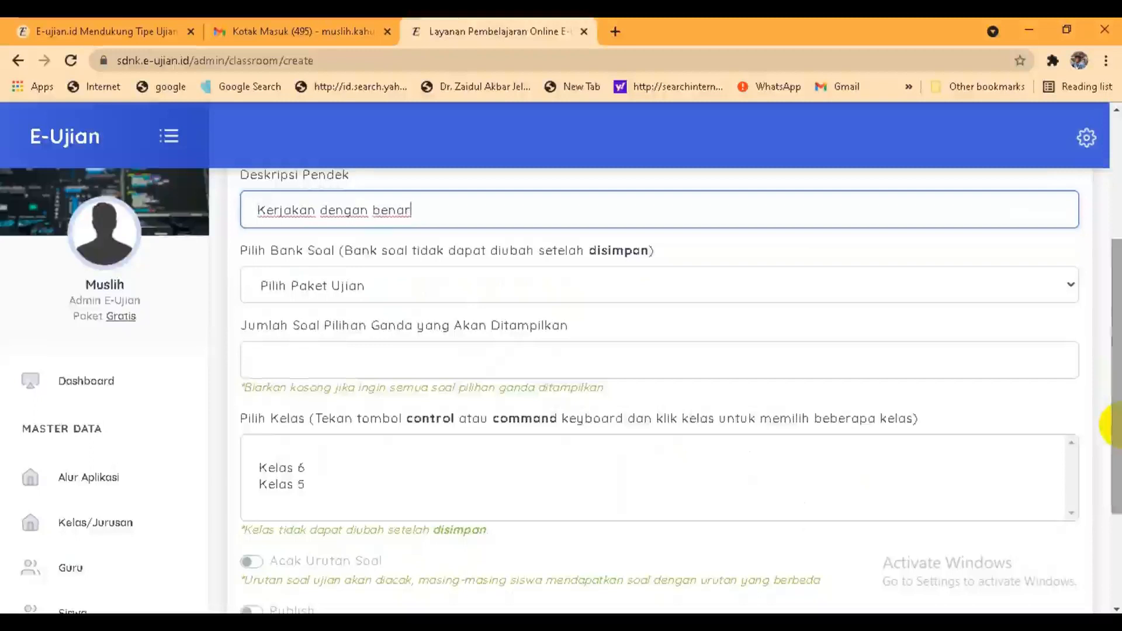
Step: Assign the exam room to Kelas 5 and turn on Acak Urutan Soal and Publish
{"action": "left_click_drag", "start_coordinate": [1115, 409], "coordinate": [1118, 462]}
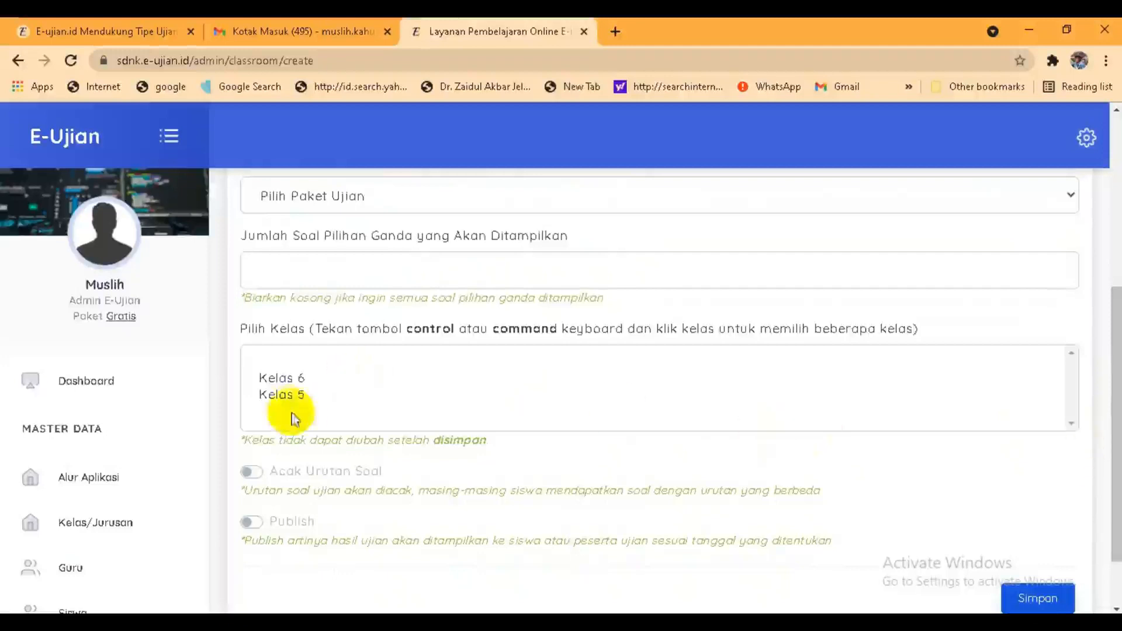
{"action": "left_click", "coordinate": [289, 394]}
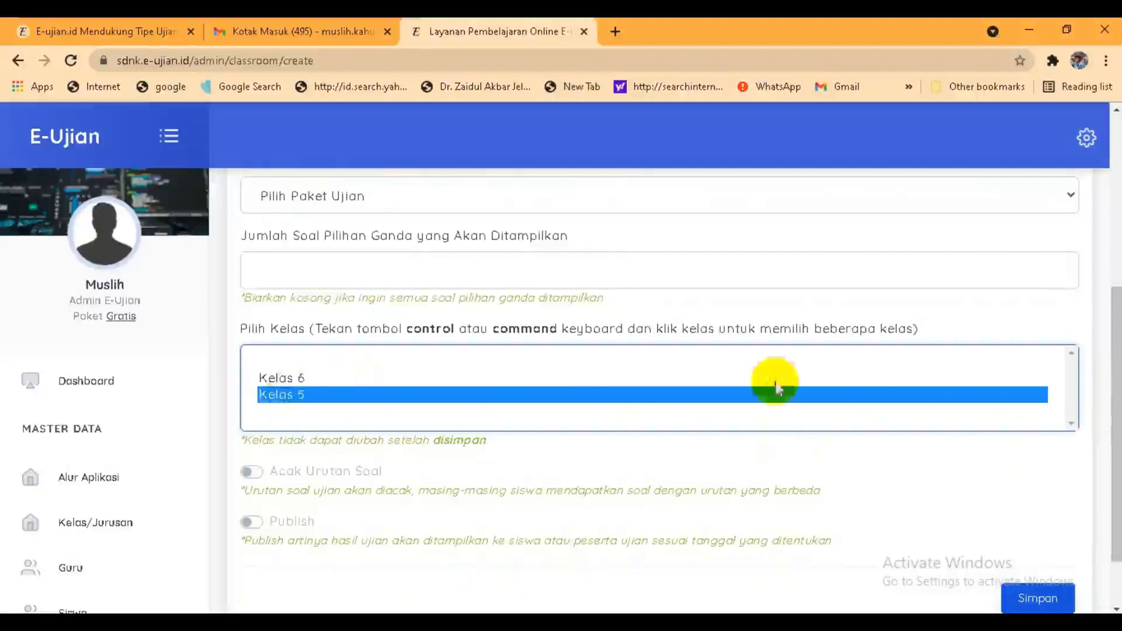
{"action": "left_click_drag", "start_coordinate": [1111, 349], "coordinate": [1105, 394]}
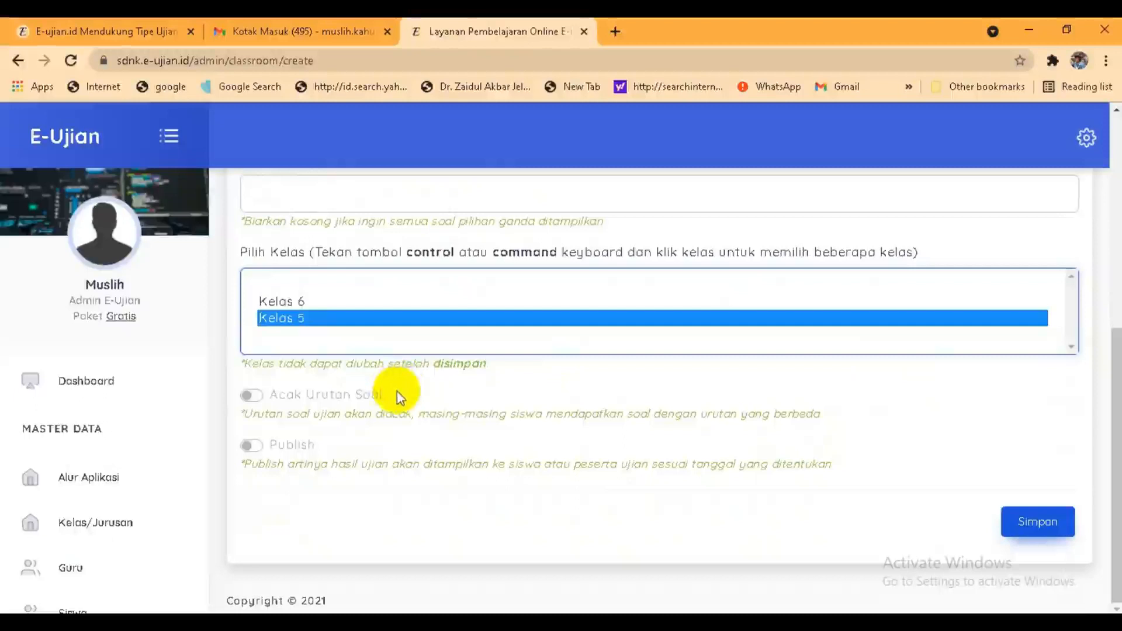
{"action": "left_click", "coordinate": [251, 396]}
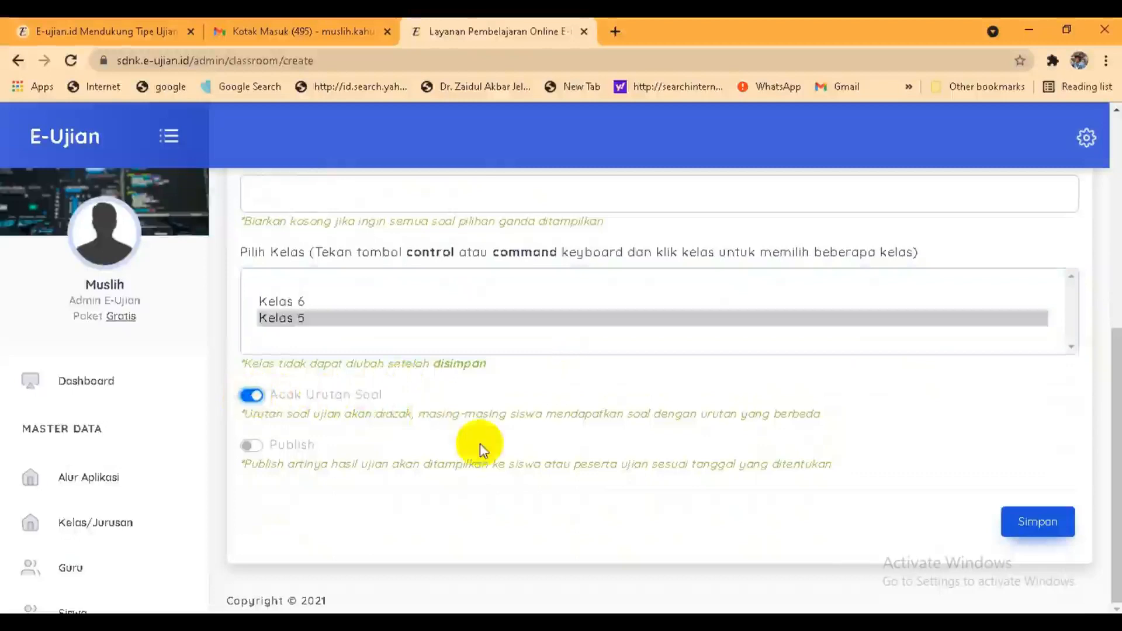
{"action": "left_click", "coordinate": [252, 447]}
Step: Set the publish date to 21/08/2021 and try to save the exam room
{"action": "left_click_drag", "start_coordinate": [1114, 421], "coordinate": [1103, 513]}
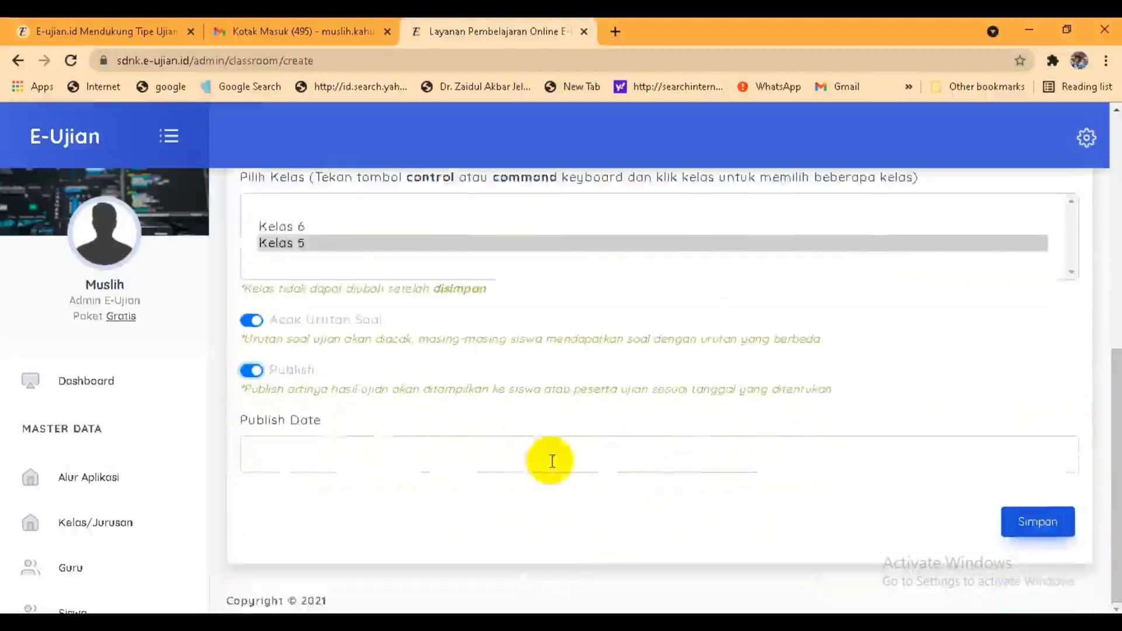
{"action": "left_click", "coordinate": [442, 455]}
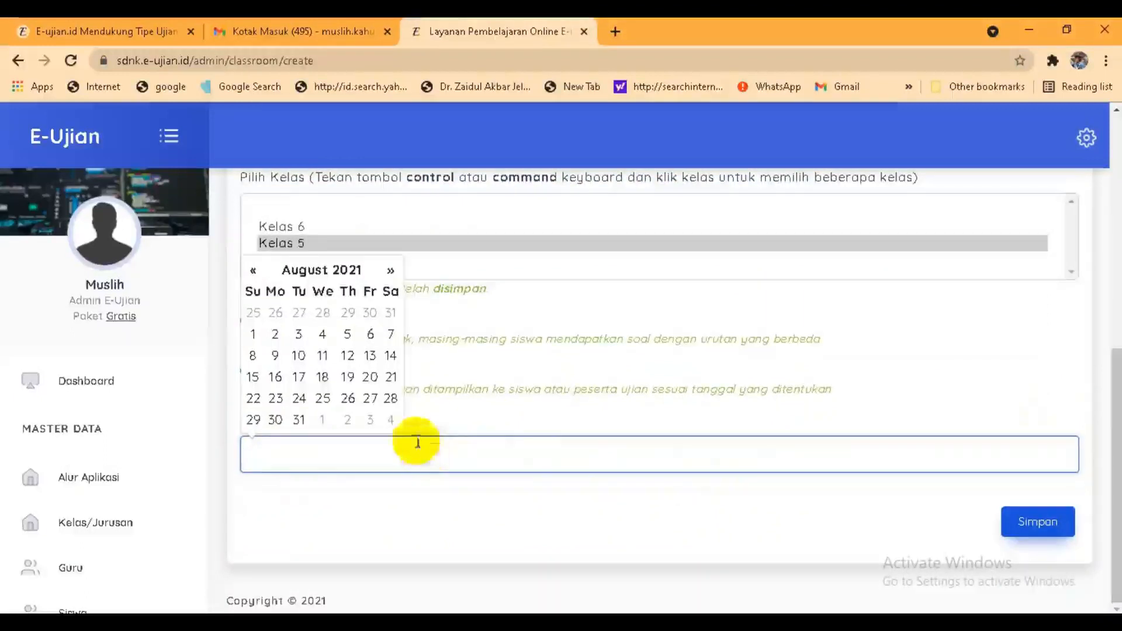
{"action": "left_click", "coordinate": [391, 379]}
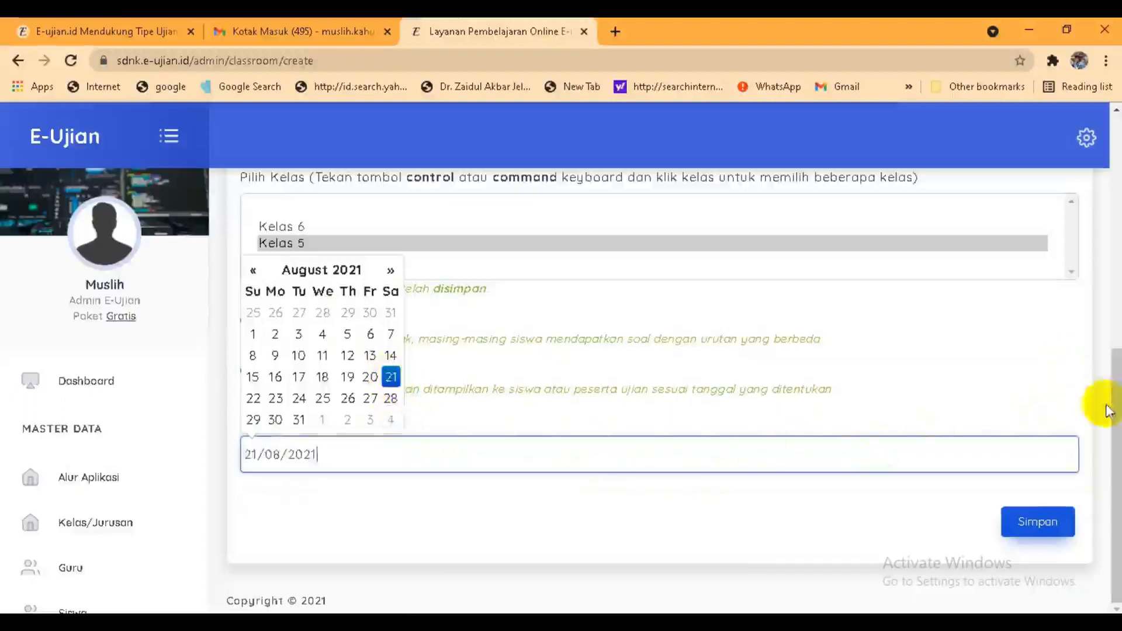
{"action": "left_click", "coordinate": [1108, 433]}
{"action": "left_click", "coordinate": [1027, 523]}
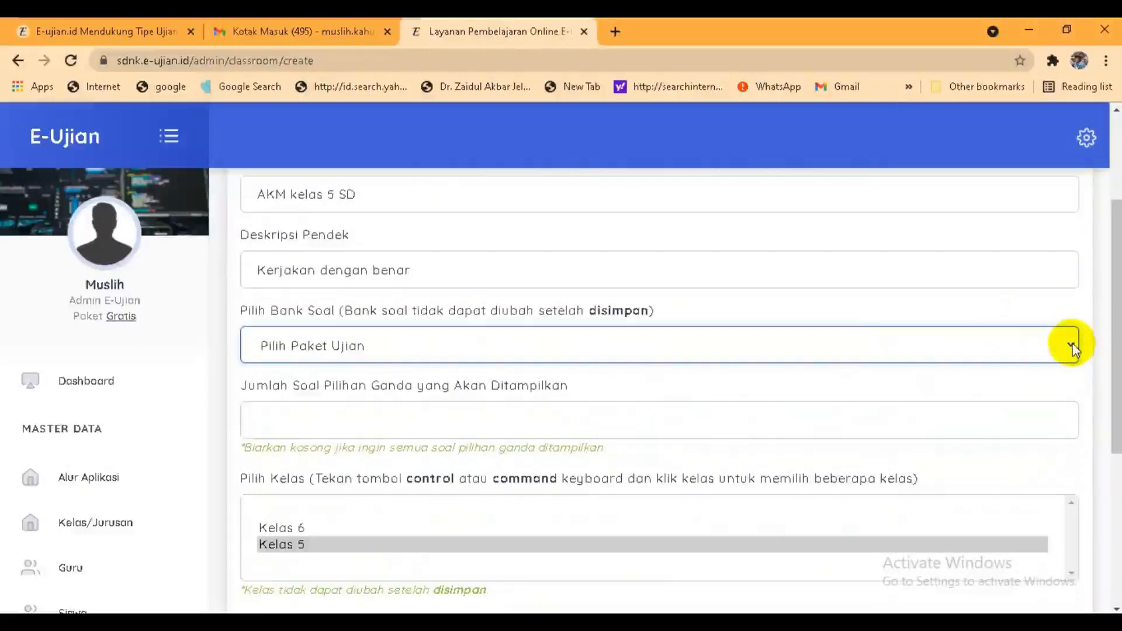
Step: Select the Soal AKM question bank and save the new exam room
{"action": "left_click", "coordinate": [1071, 349]}
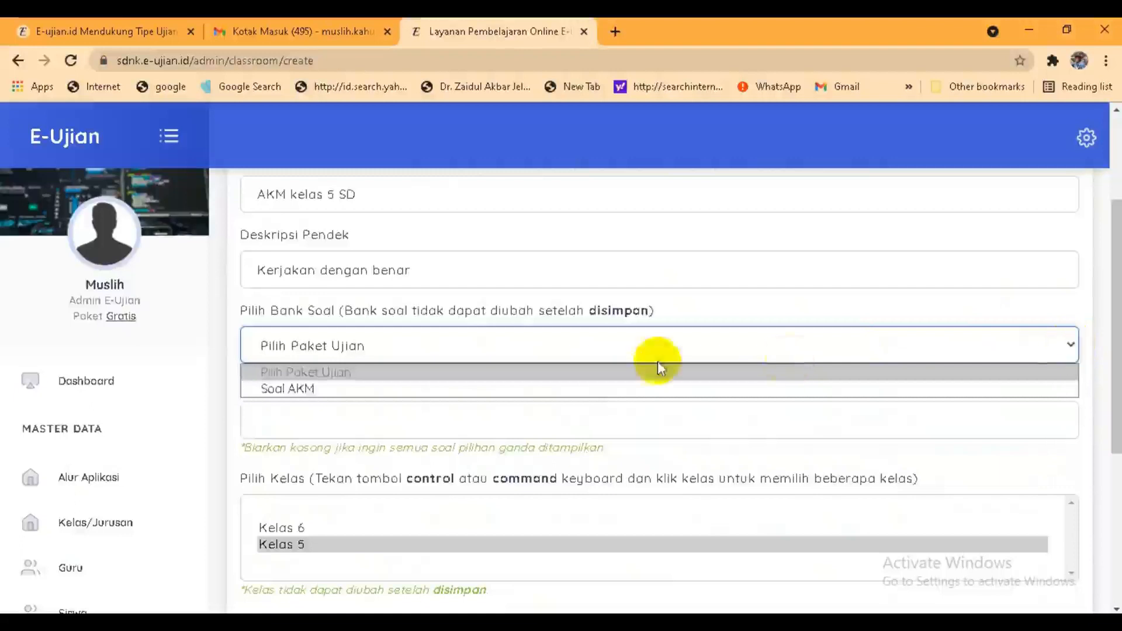
{"action": "left_click", "coordinate": [367, 389]}
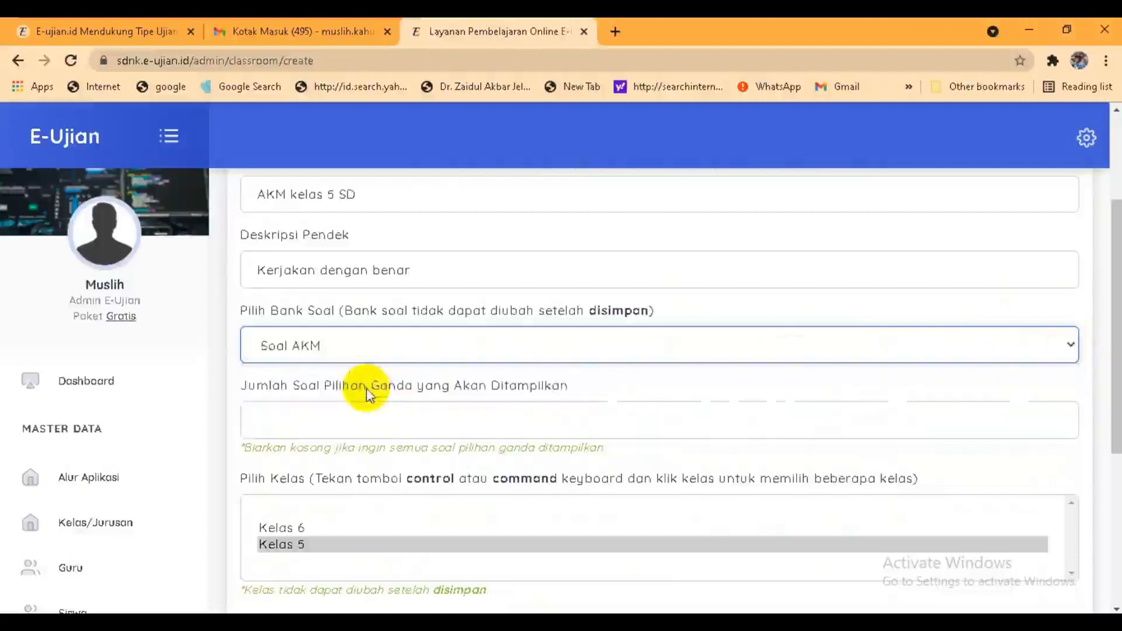
{"action": "left_click_drag", "start_coordinate": [1116, 354], "coordinate": [1104, 517]}
{"action": "left_click", "coordinate": [1028, 521]}
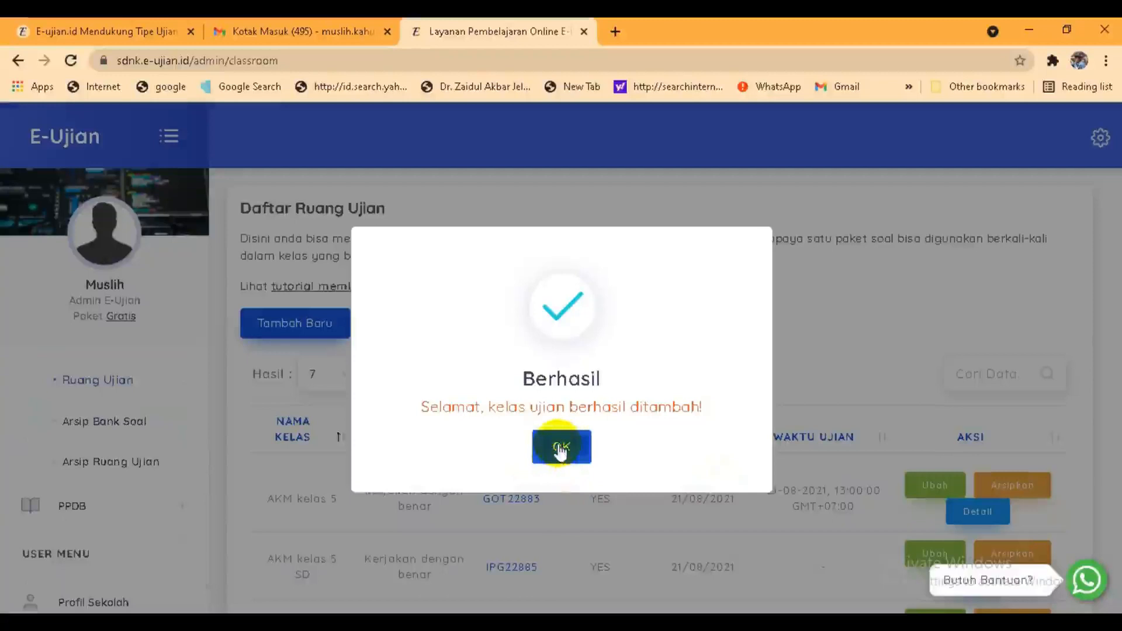
{"action": "left_click", "coordinate": [565, 448]}
{"action": "scroll", "coordinate": [508, 377], "scroll_direction": "down", "scroll_amount": 3}
{"action": "left_click", "coordinate": [508, 374]}
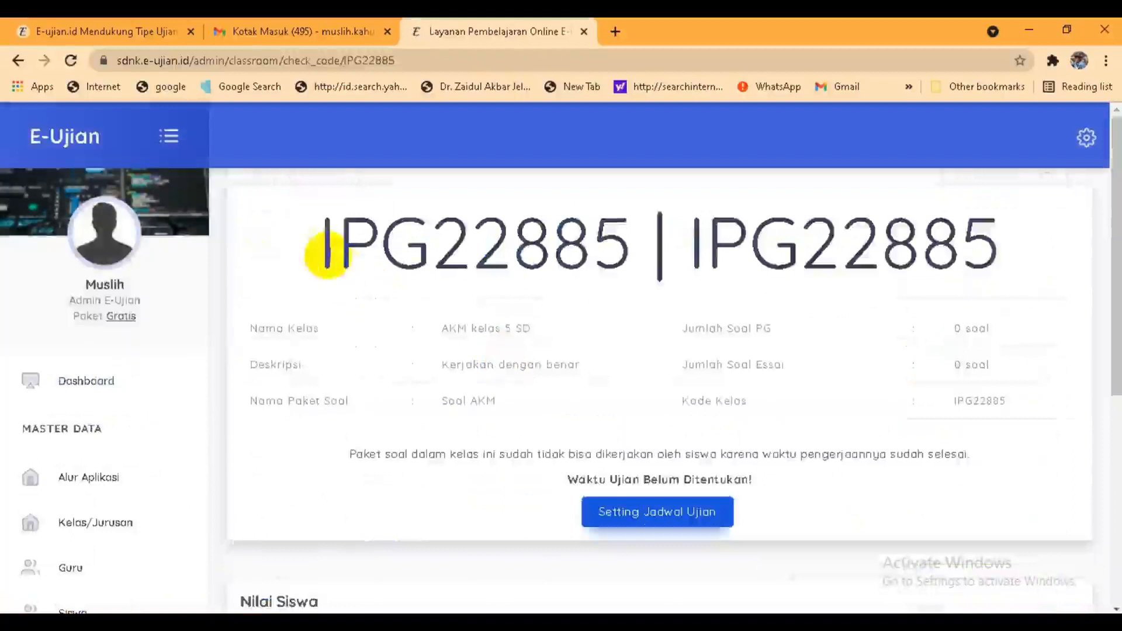
Step: Highlight the class code, then set the exam date to 21 August 2021 in Setting Jadwal Ujian
{"action": "left_click", "coordinate": [322, 251]}
{"action": "left_click_drag", "start_coordinate": [323, 251], "coordinate": [614, 258]}
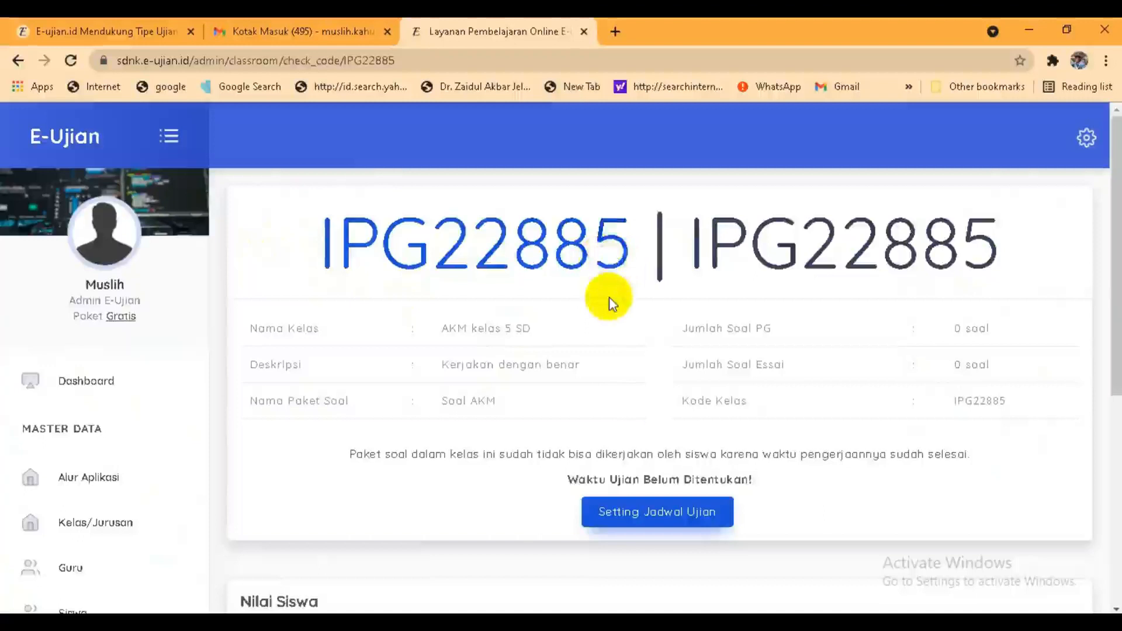
{"action": "left_click", "coordinate": [633, 511]}
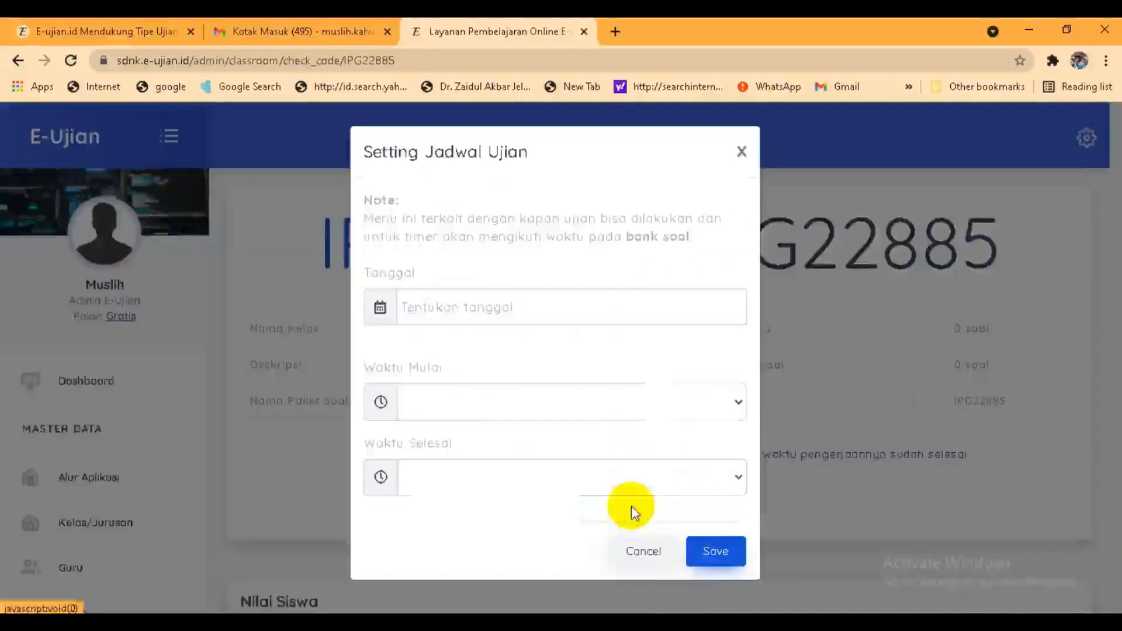
{"action": "left_click", "coordinate": [516, 311]}
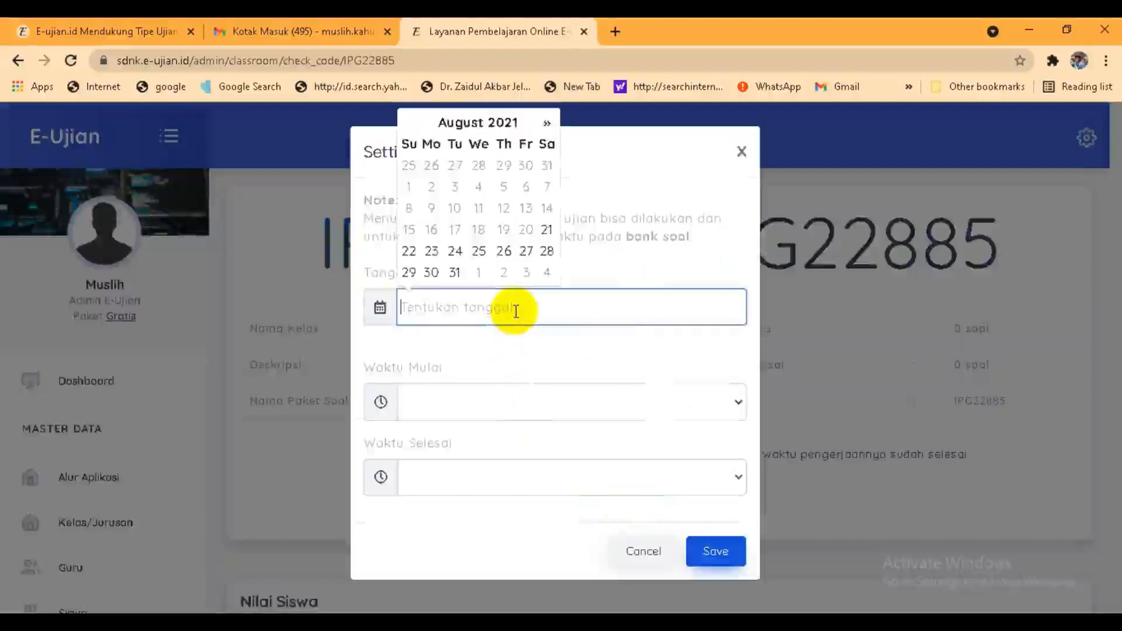
{"action": "left_click", "coordinate": [548, 232]}
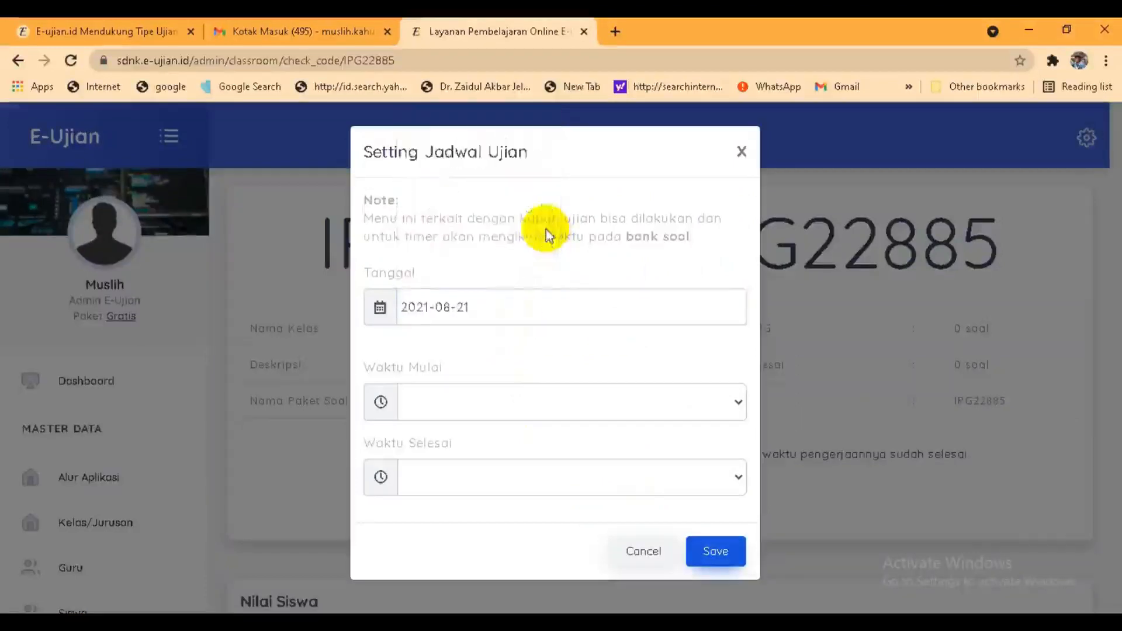
Step: Set the exam start time to 17:00, save the schedule and acknowledge the confirmation
{"action": "left_click", "coordinate": [500, 402]}
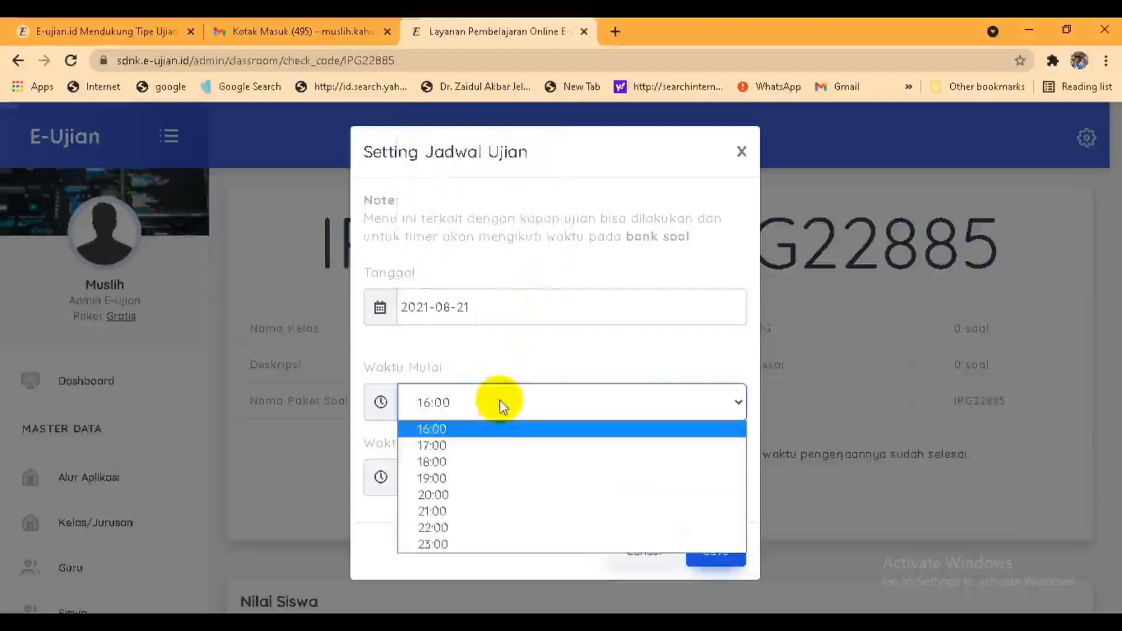
{"action": "left_click", "coordinate": [474, 447]}
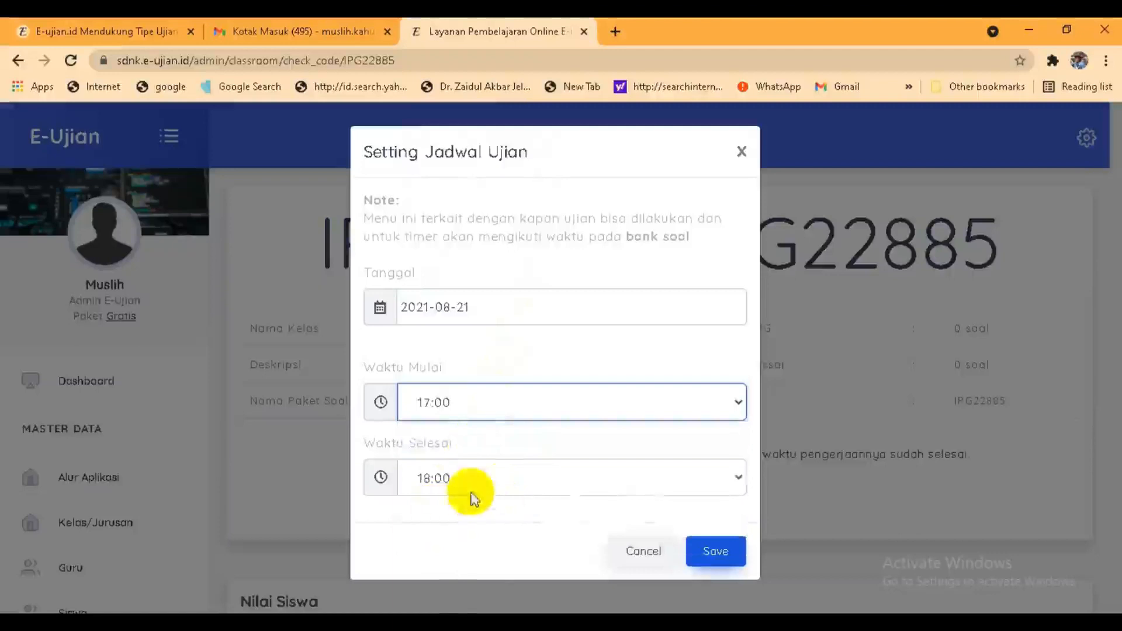
{"action": "left_click", "coordinate": [717, 552]}
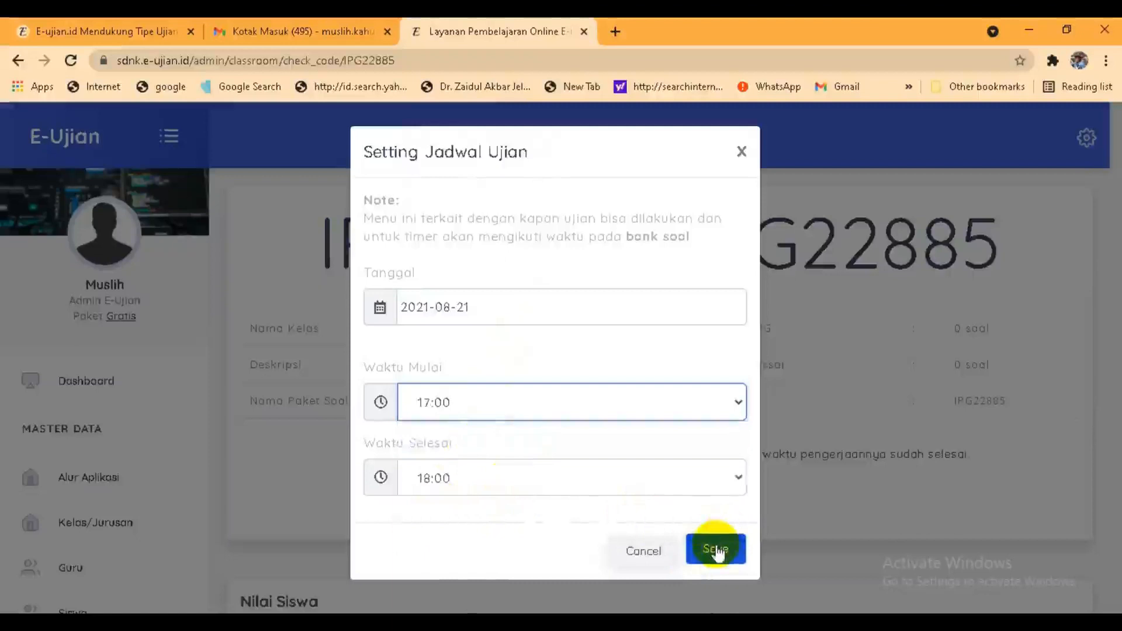
{"action": "left_click", "coordinate": [717, 551]}
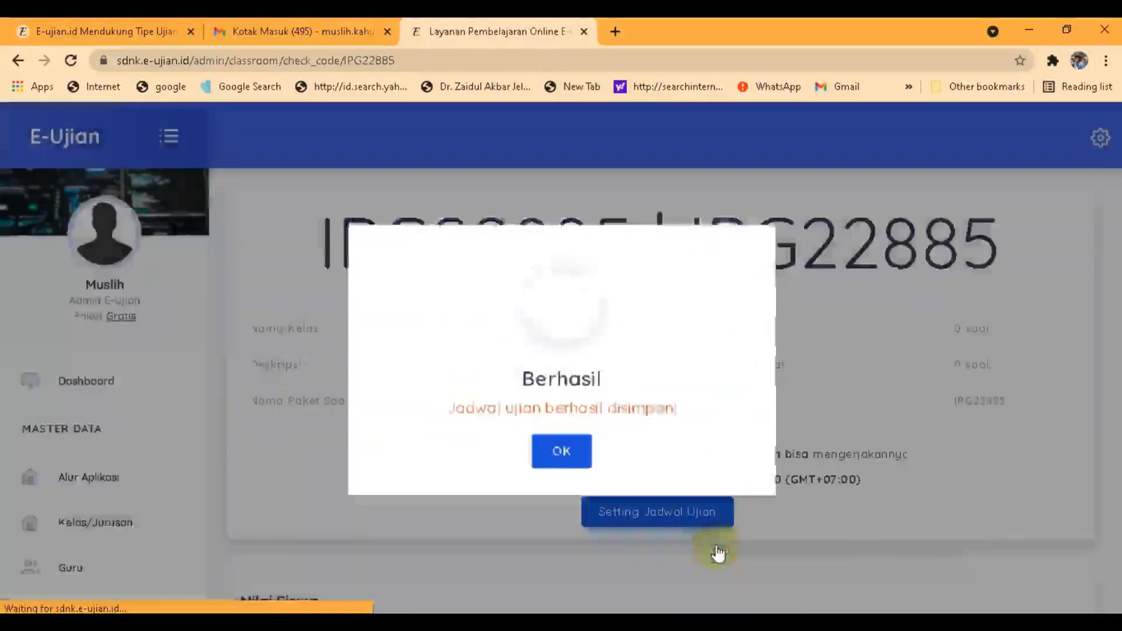
{"action": "left_click", "coordinate": [561, 450]}
{"action": "left_click", "coordinate": [559, 453]}
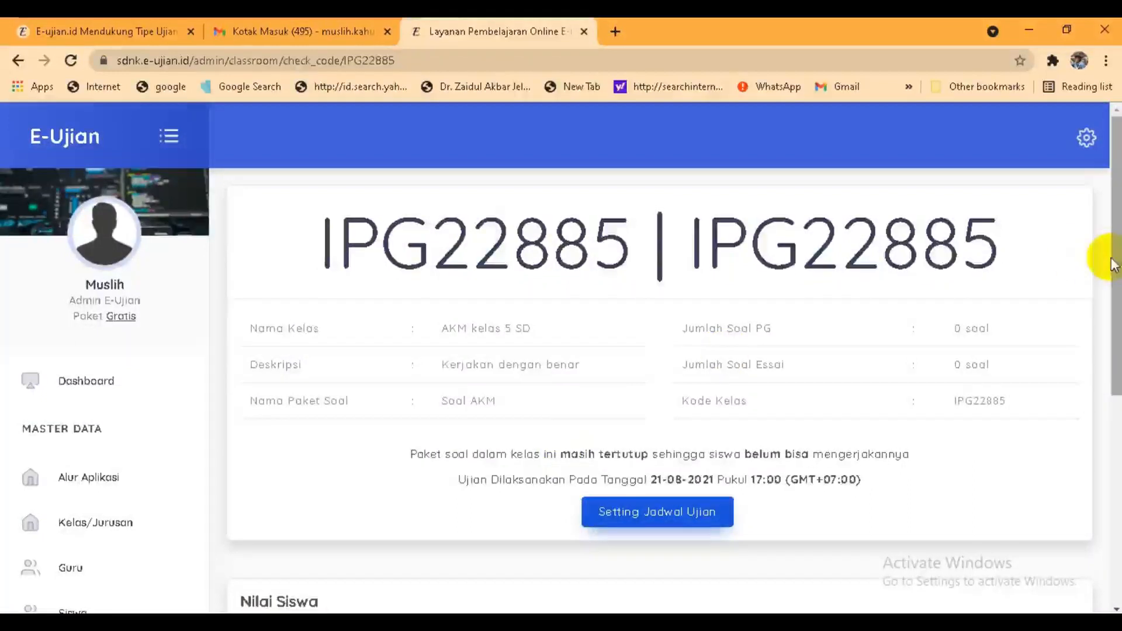
Step: Scroll down to the Nilai Siswa table and back up
{"action": "left_click_drag", "start_coordinate": [1113, 269], "coordinate": [1112, 523]}
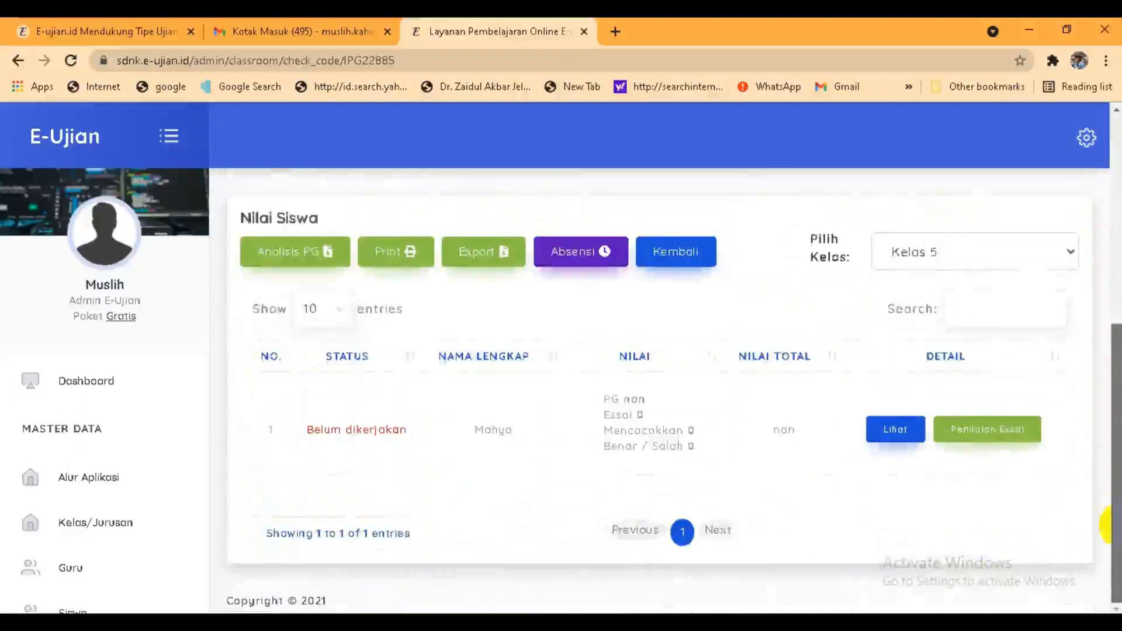
{"action": "left_click_drag", "start_coordinate": [1113, 468], "coordinate": [1117, 225]}
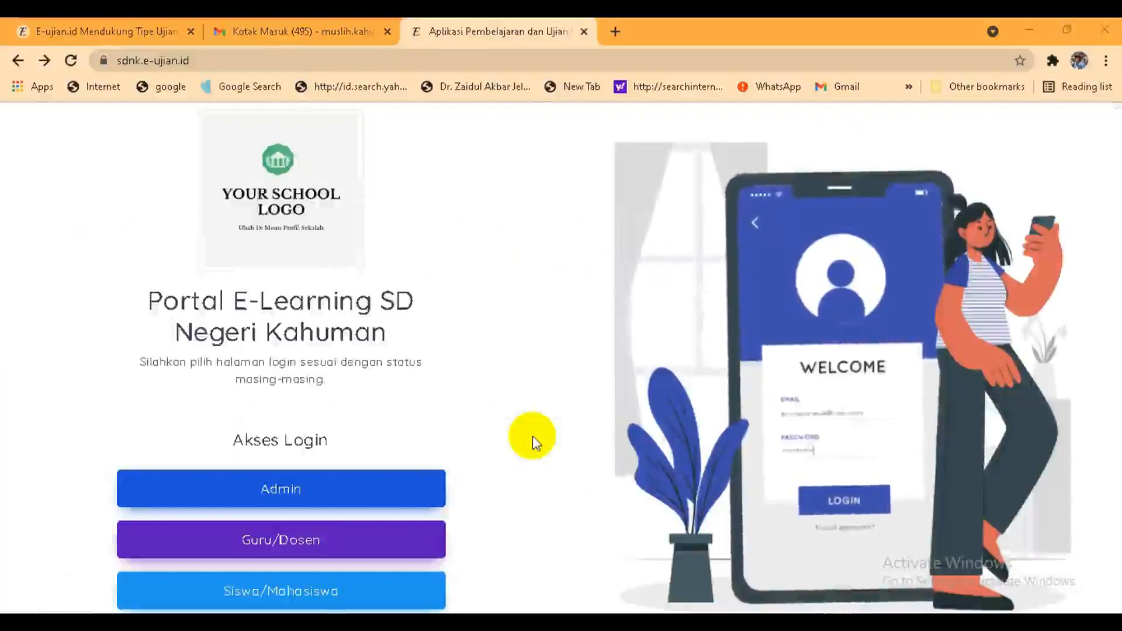
Step: Log in on the Siswa/Mahasiswa page with the student ID in place of the prefilled email
{"action": "left_click", "coordinate": [234, 590]}
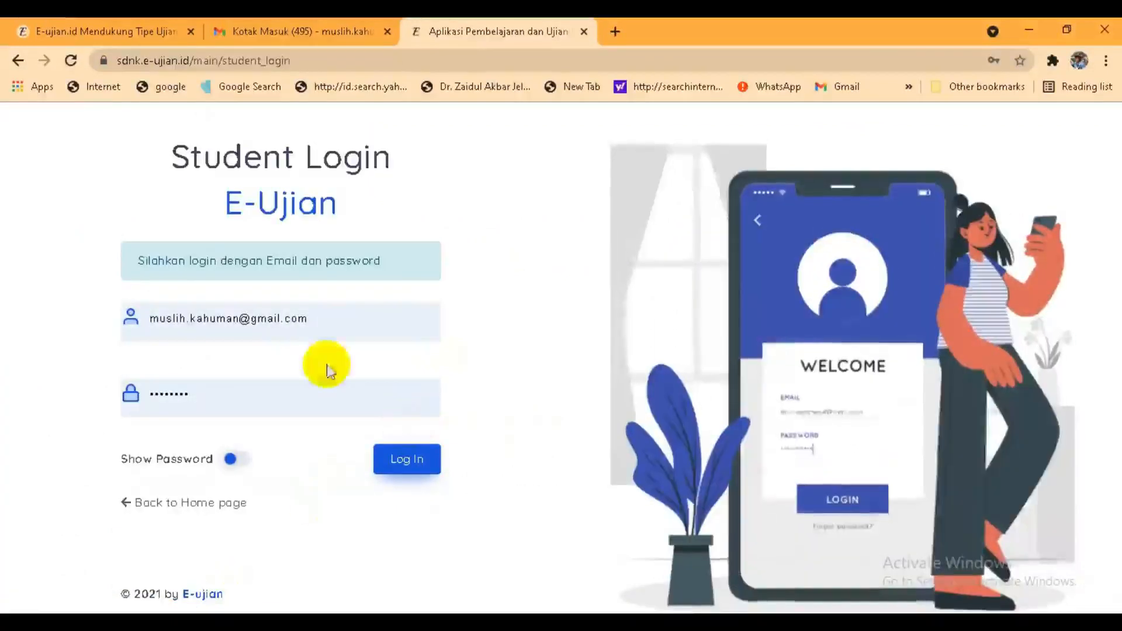
{"action": "left_click", "coordinate": [321, 317]}
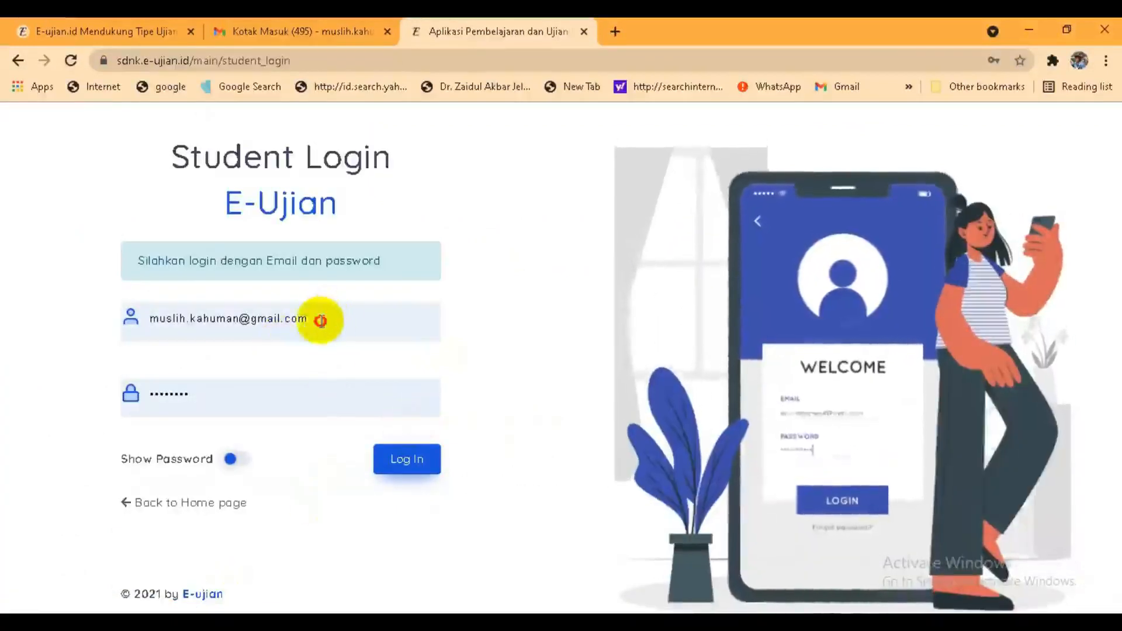
{"action": "left_click", "coordinate": [376, 317]}
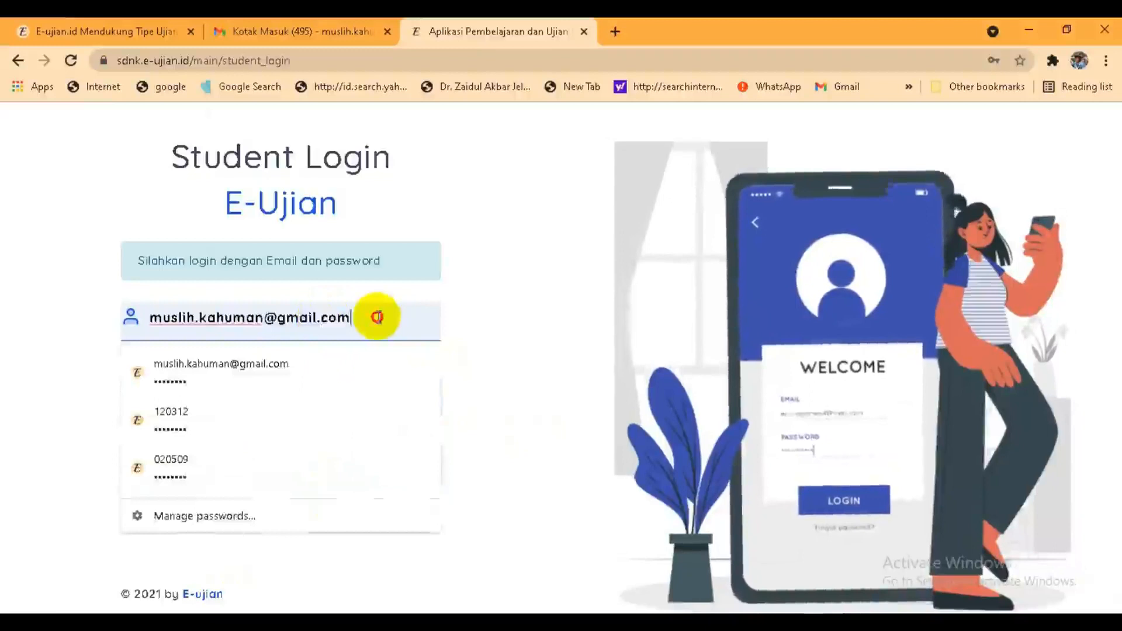
{"action": "left_click", "coordinate": [363, 317]}
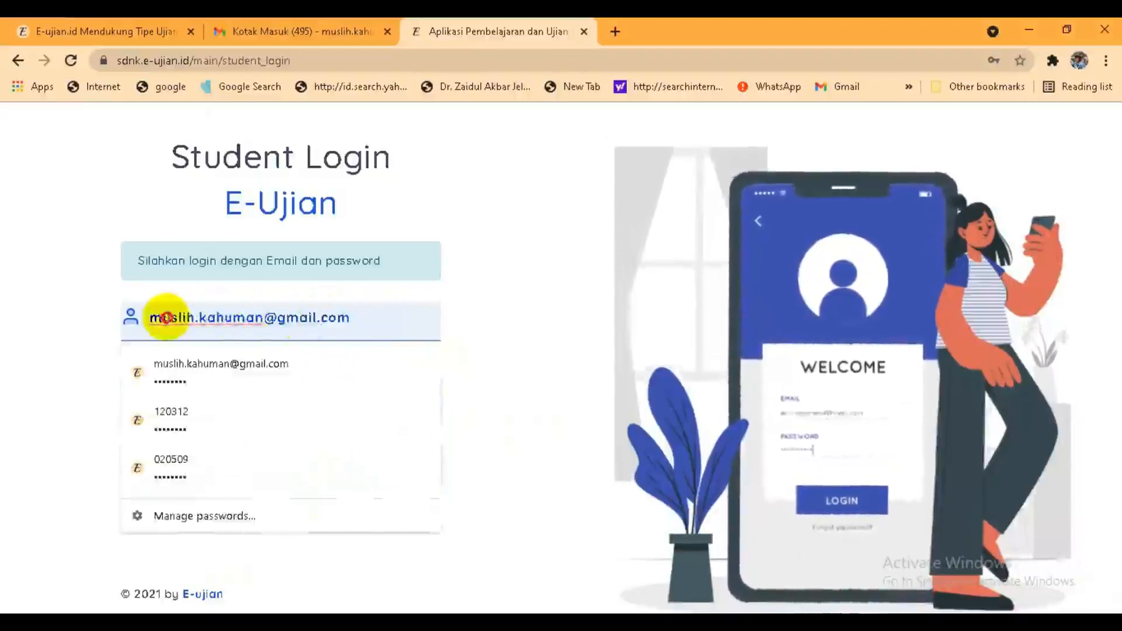
{"action": "key", "text": "ctrl+a"}
{"action": "type", "text": "12"}
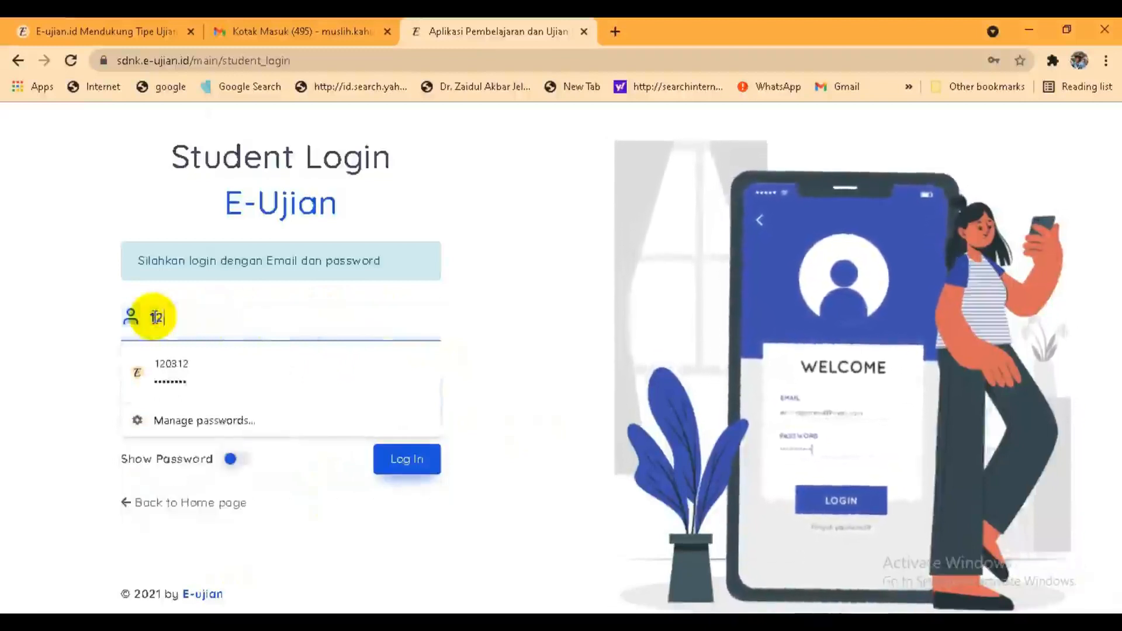
{"action": "type", "text": "0314"}
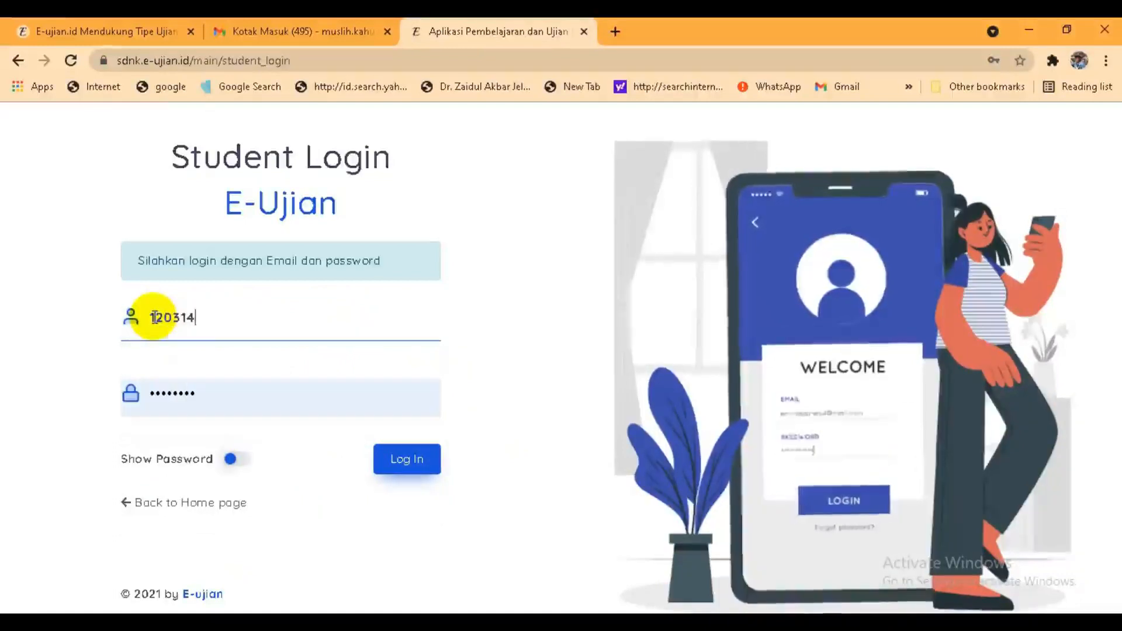
{"action": "left_click", "coordinate": [402, 460]}
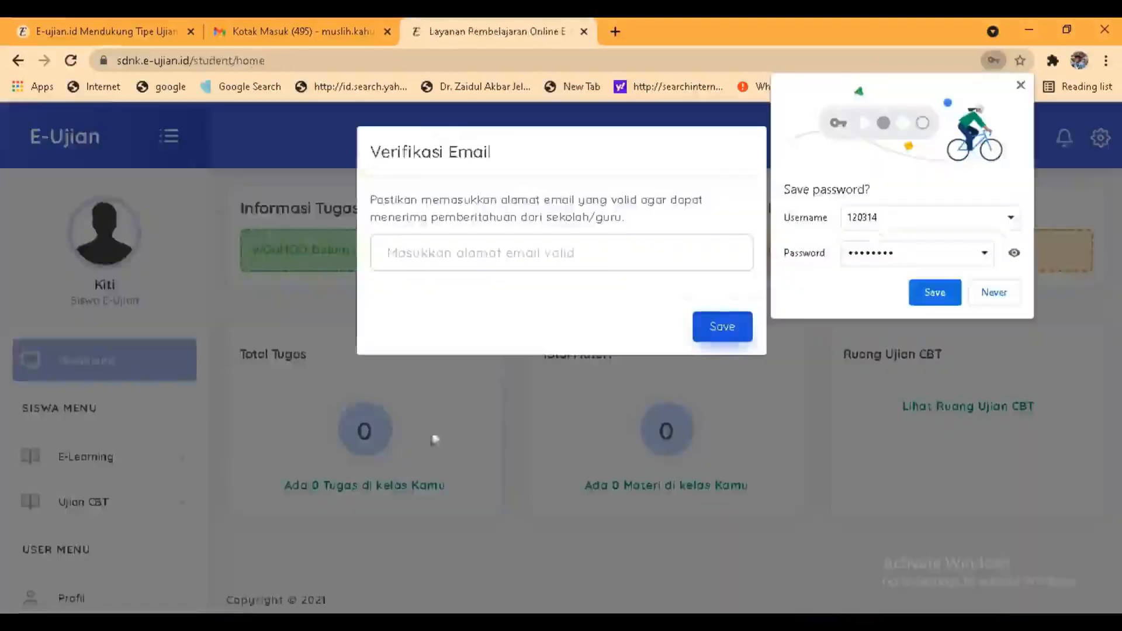
Step: Choose a saved email address in Verifikasi Email and save it
{"action": "left_click", "coordinate": [610, 245]}
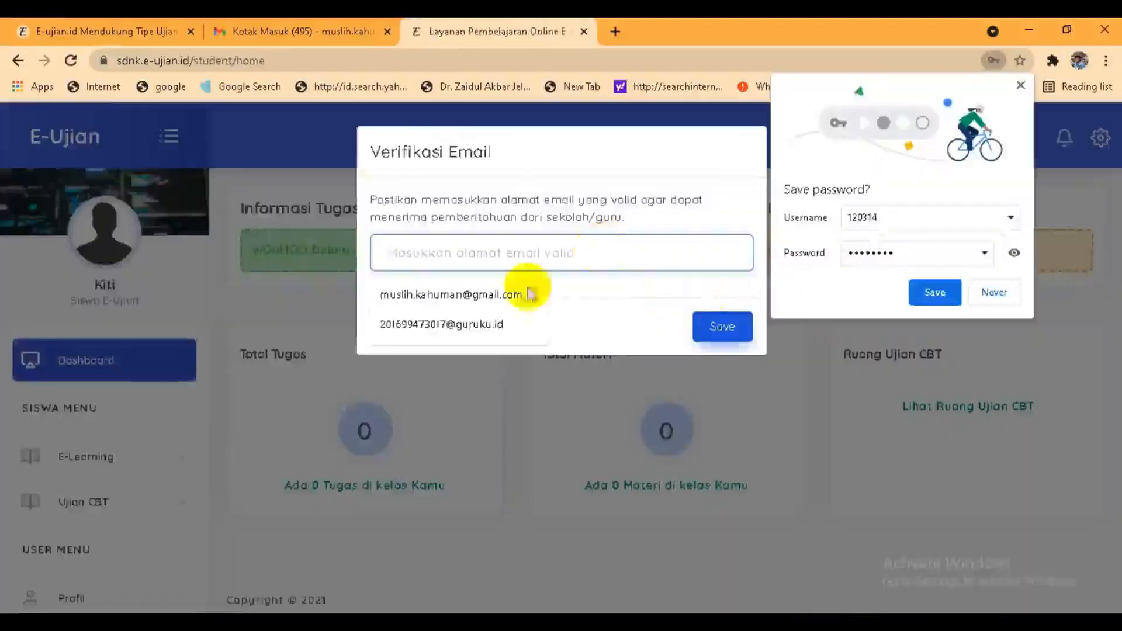
{"action": "left_click", "coordinate": [512, 294]}
{"action": "left_click", "coordinate": [715, 330]}
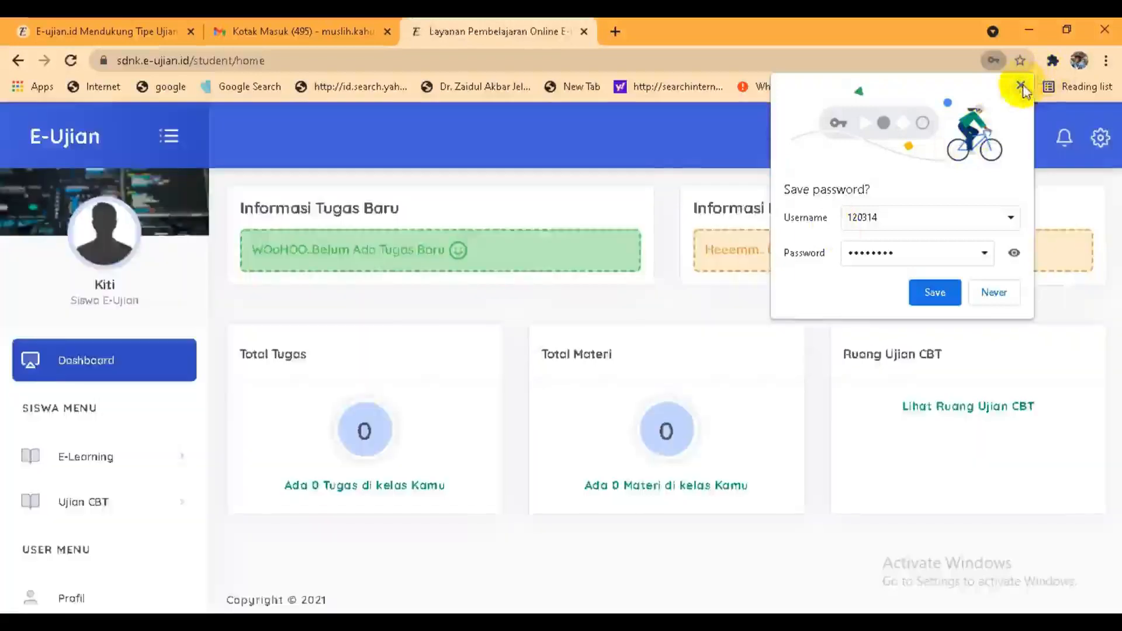
Step: Join exam room AKM SD Kahuman through Gabung Kelas using its class code, then enter the room
{"action": "left_click", "coordinate": [1022, 87]}
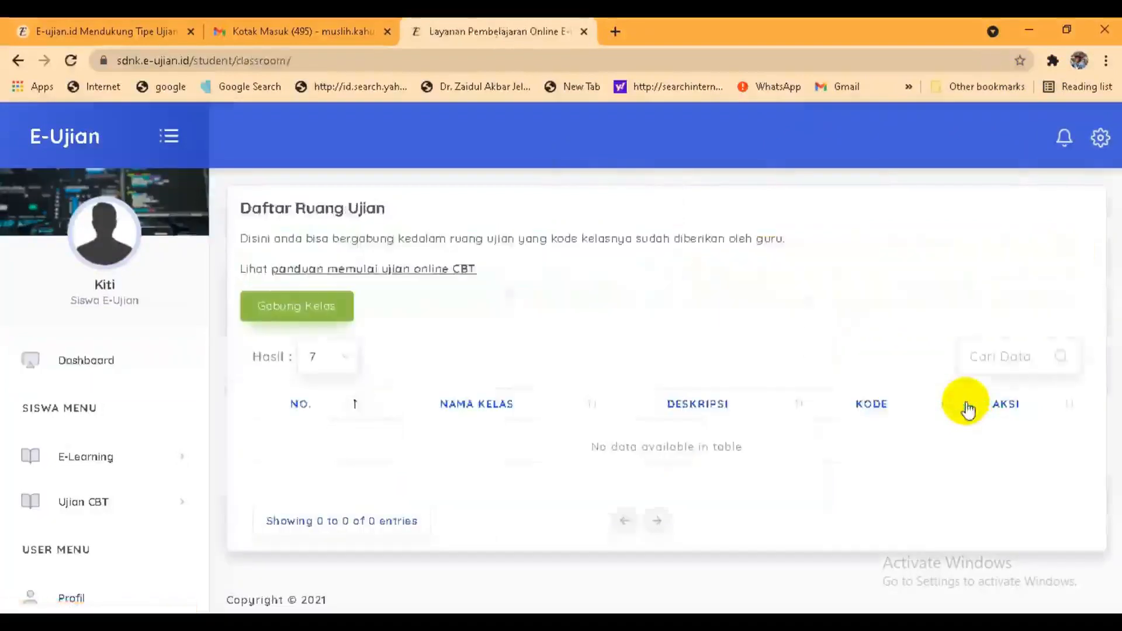
{"action": "left_click", "coordinate": [342, 310]}
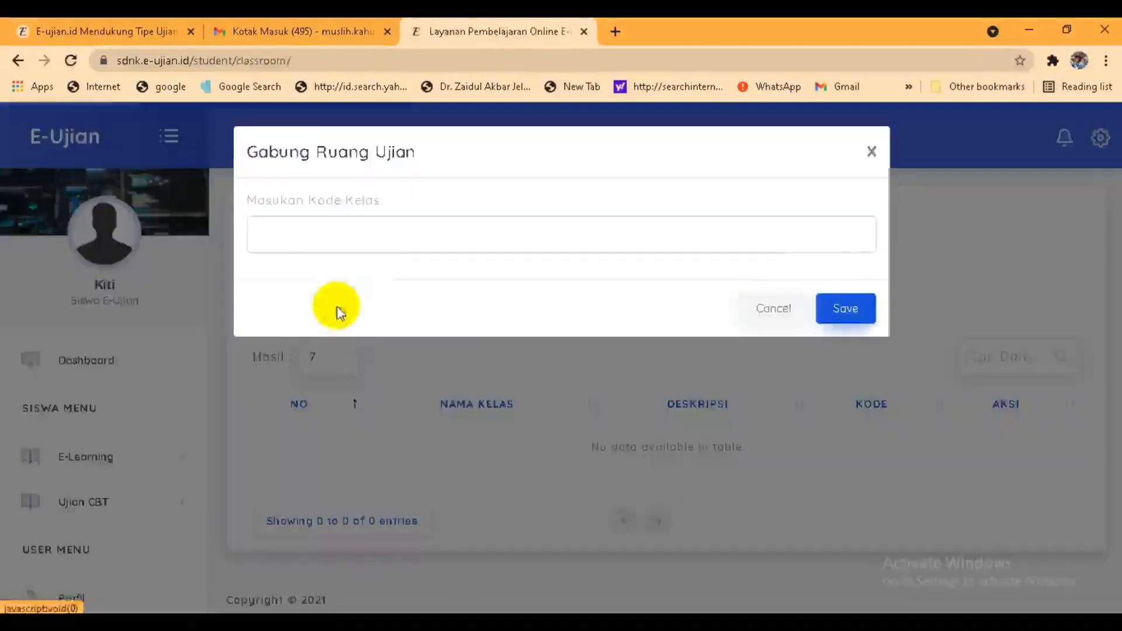
{"action": "left_click", "coordinate": [496, 227]}
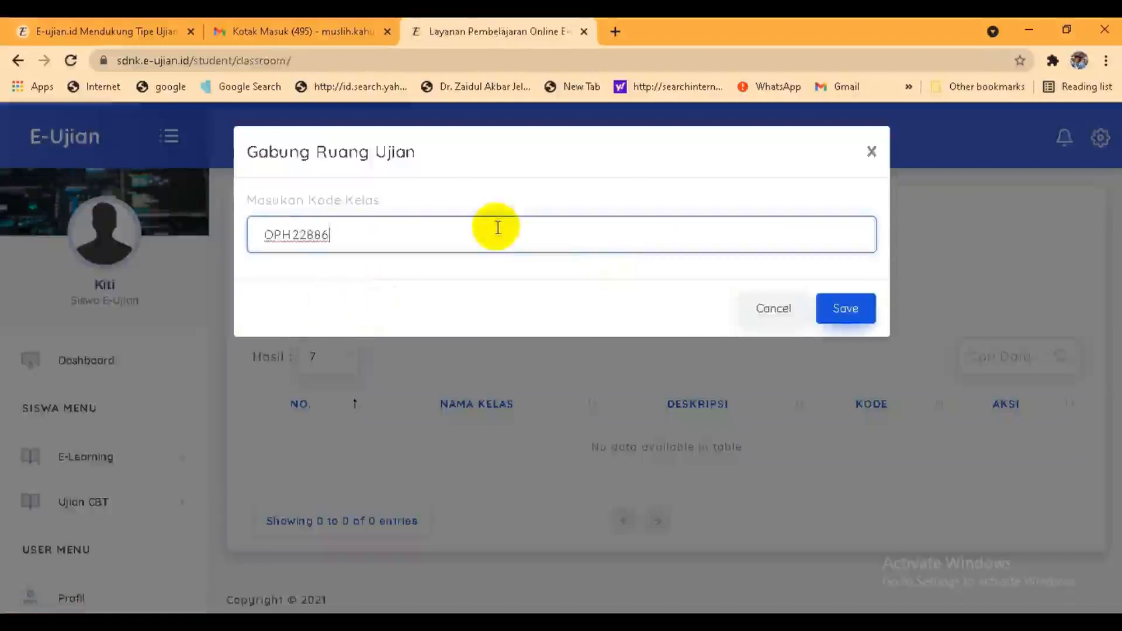
{"action": "left_click", "coordinate": [836, 310]}
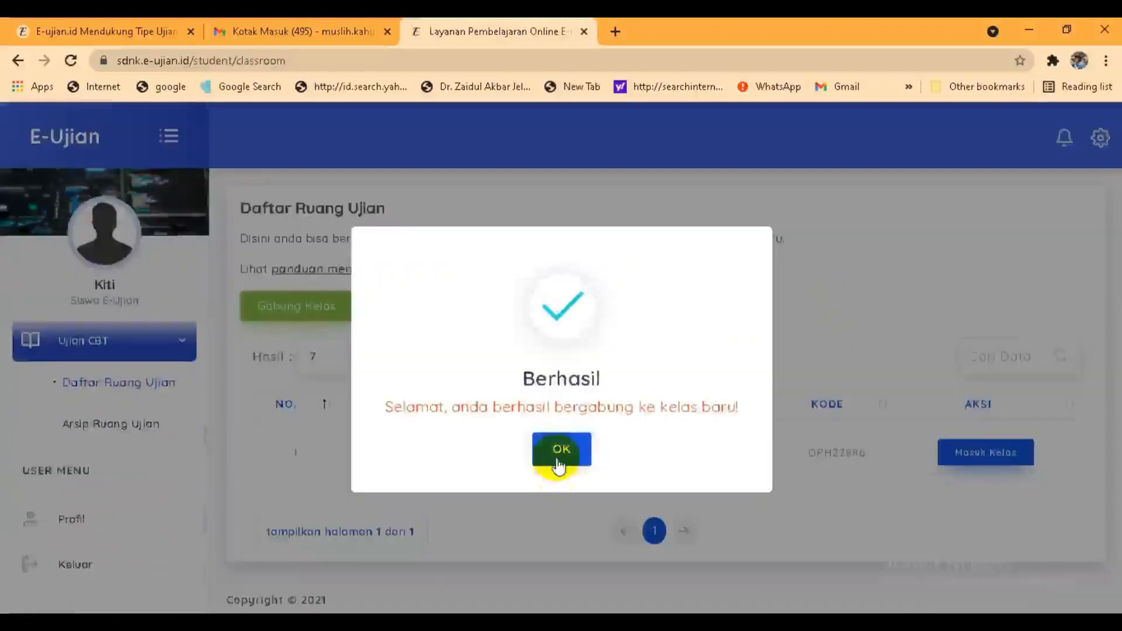
{"action": "left_click", "coordinate": [559, 460]}
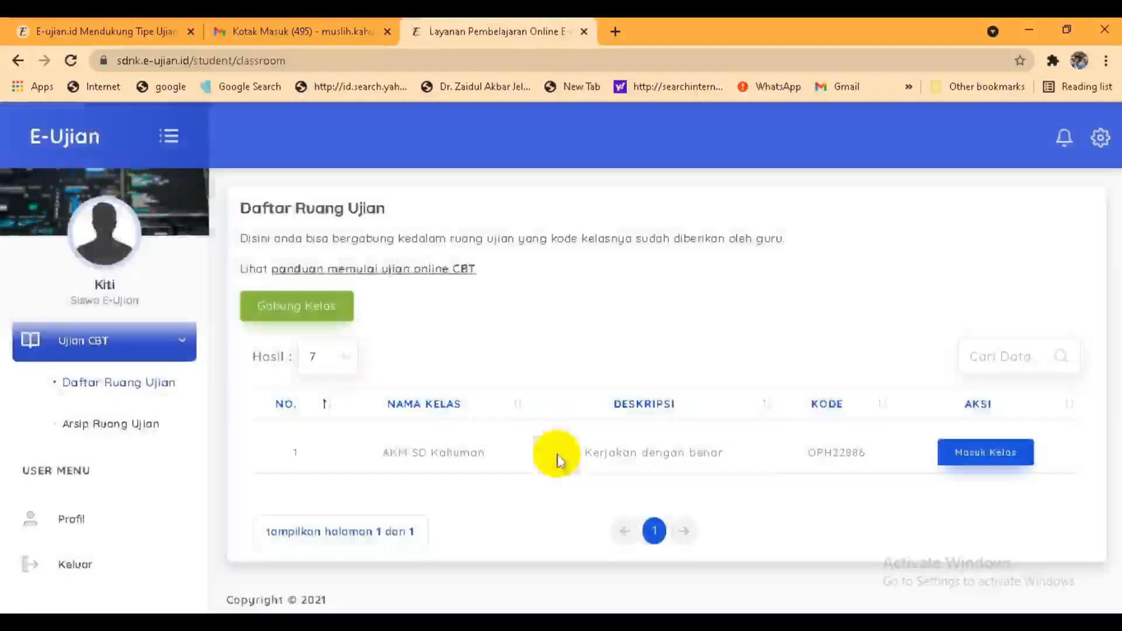
{"action": "left_click", "coordinate": [969, 456]}
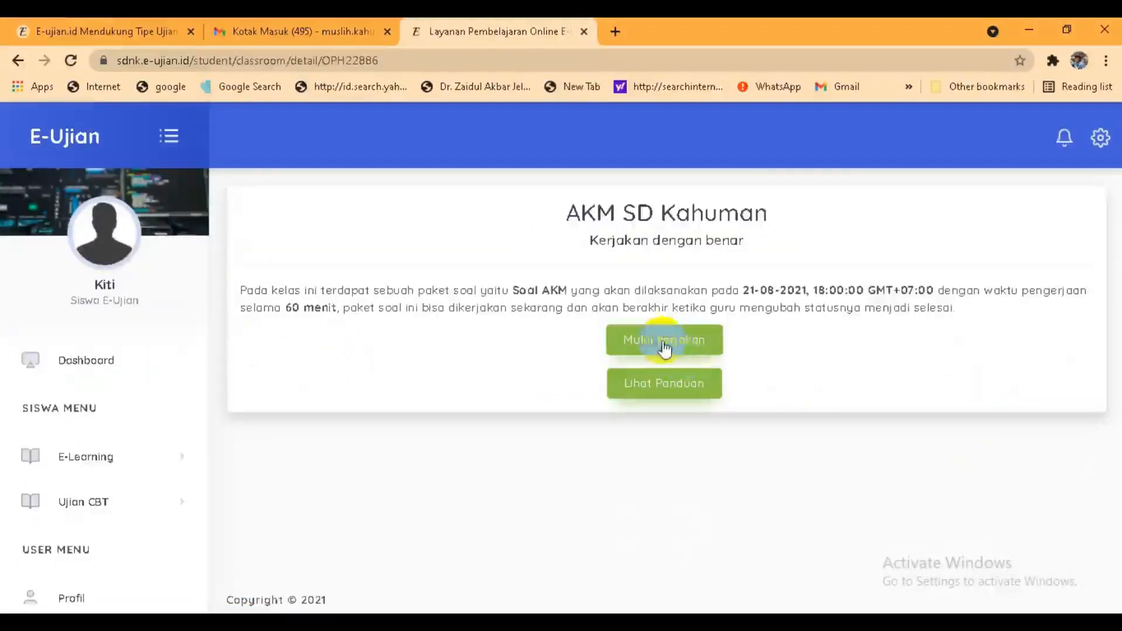
Step: Start the Soal AKM exam, confirm it, and scroll through the first questions
{"action": "left_click", "coordinate": [665, 348]}
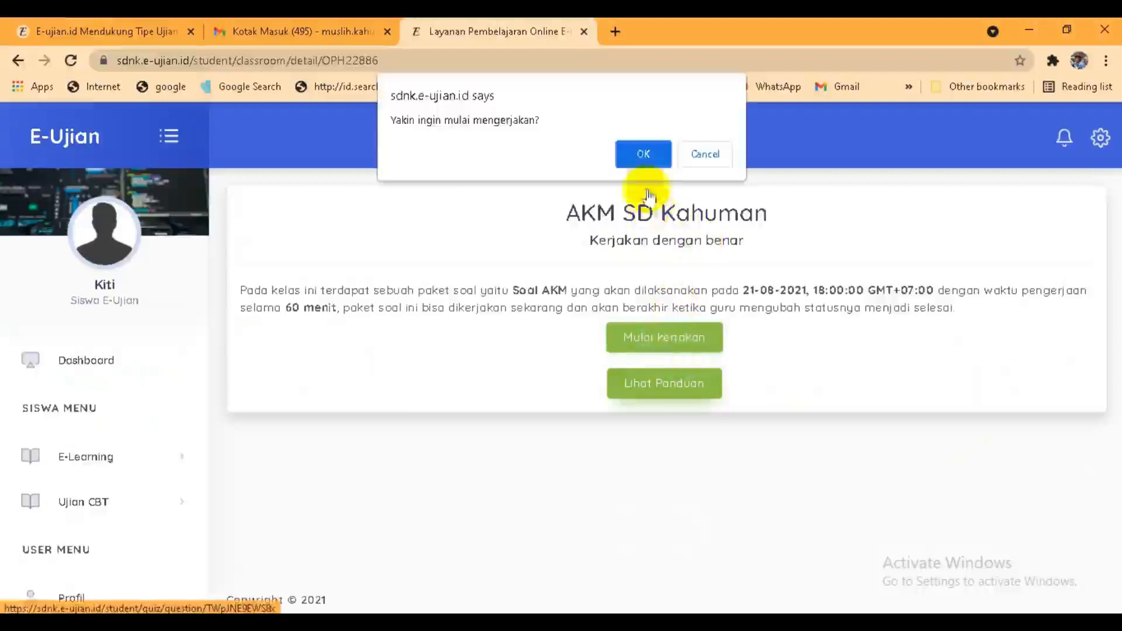
{"action": "left_click", "coordinate": [643, 154]}
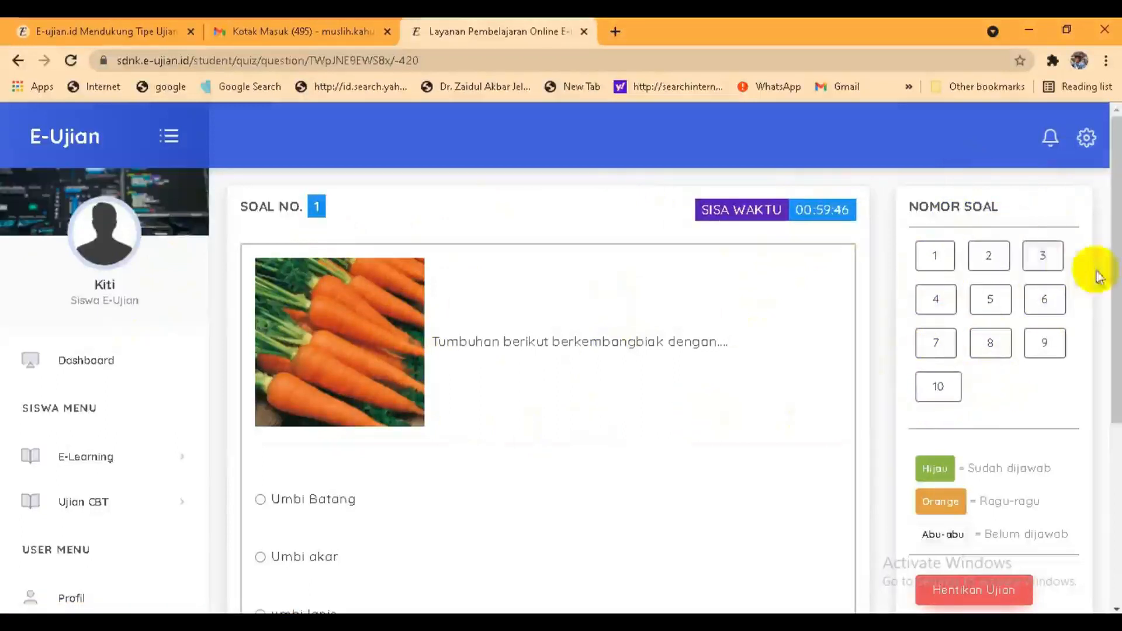
{"action": "left_click_drag", "start_coordinate": [1115, 295], "coordinate": [1116, 370]}
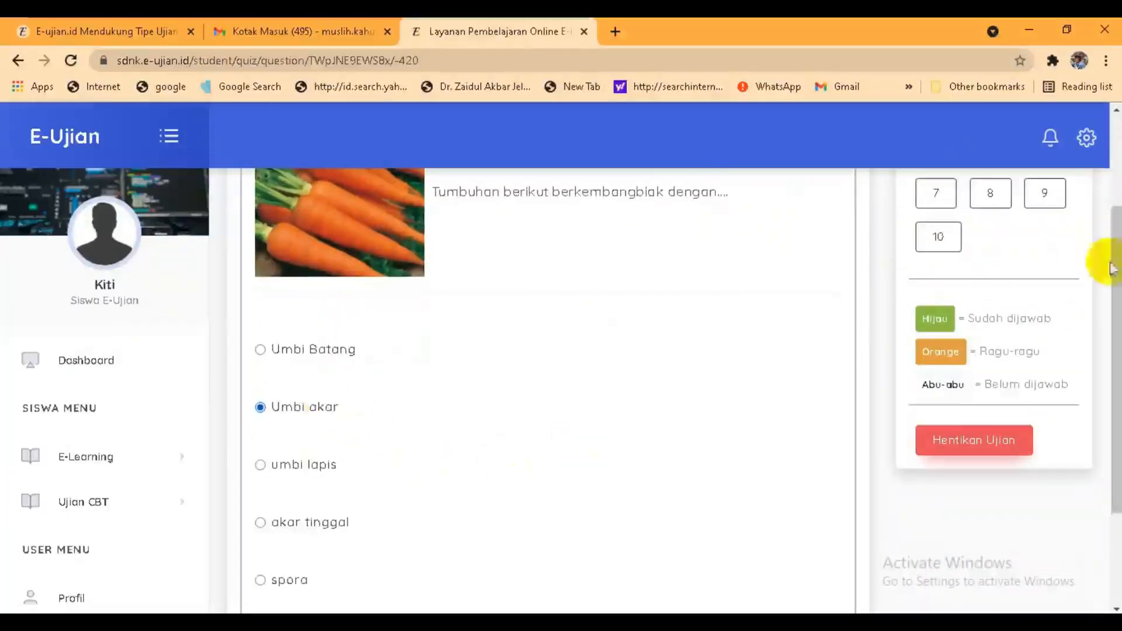
{"action": "left_click_drag", "start_coordinate": [1102, 258], "coordinate": [1103, 348]}
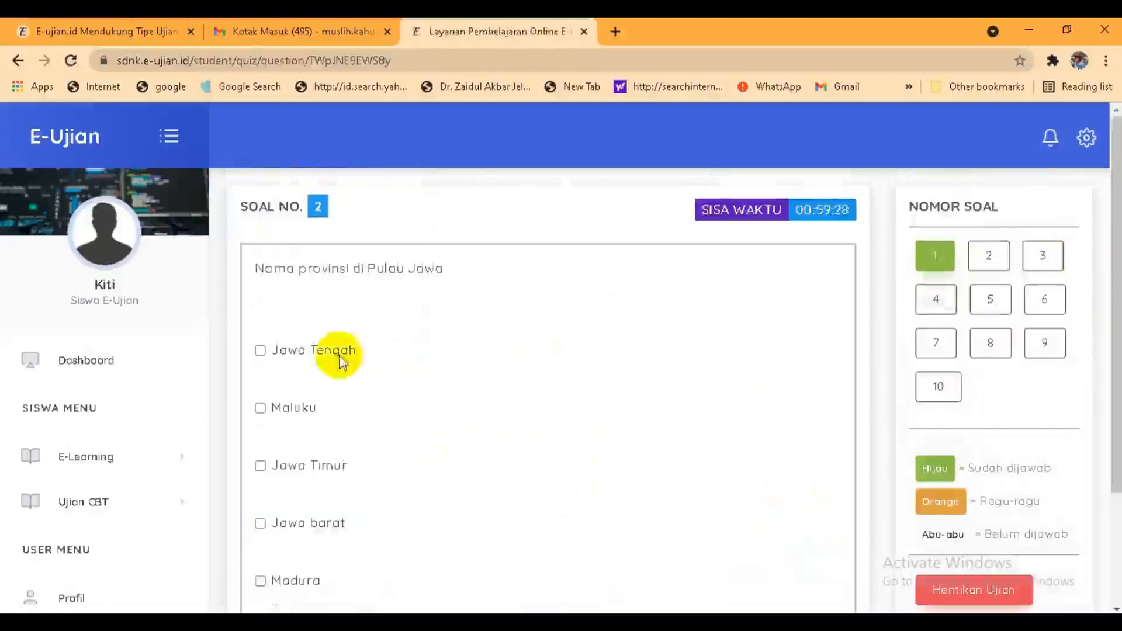
Step: Add Jawa Timur as a Java province on question 2 and move past question 3 to question 4
{"action": "left_click", "coordinate": [314, 467]}
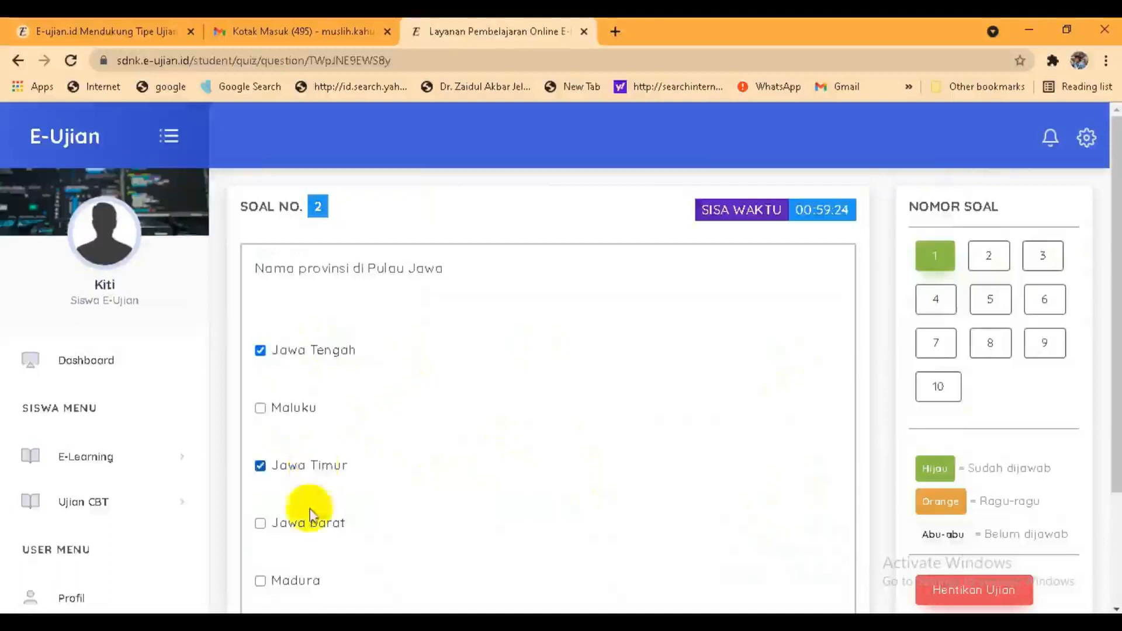
{"action": "left_click_drag", "start_coordinate": [1109, 269], "coordinate": [1110, 380]}
{"action": "left_click", "coordinate": [784, 527]}
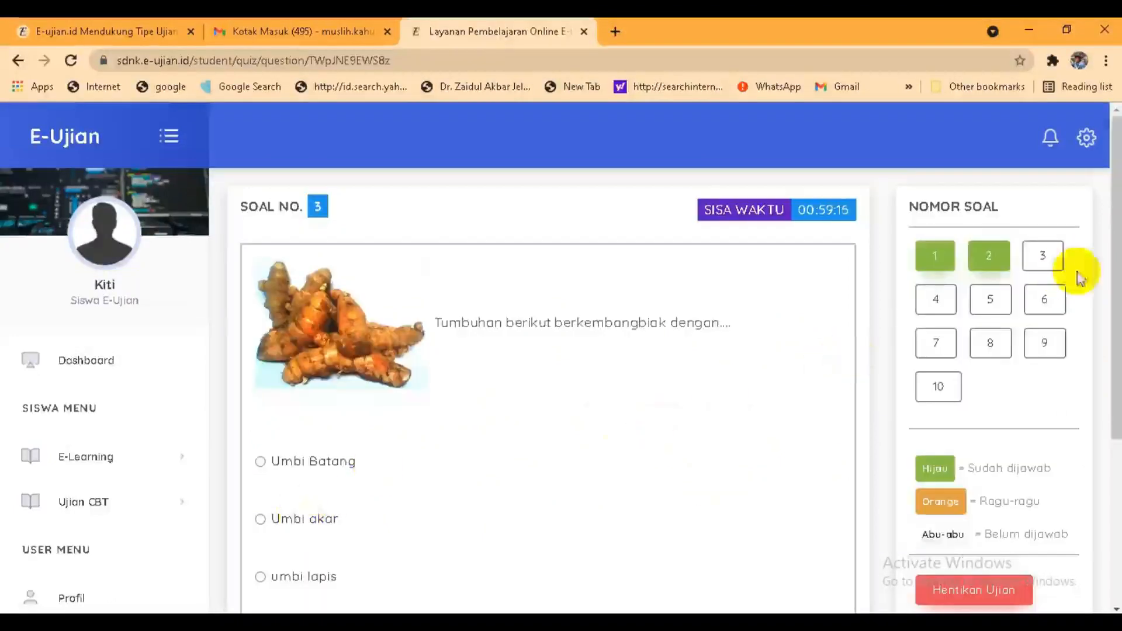
{"action": "left_click_drag", "start_coordinate": [1102, 275], "coordinate": [1102, 355]}
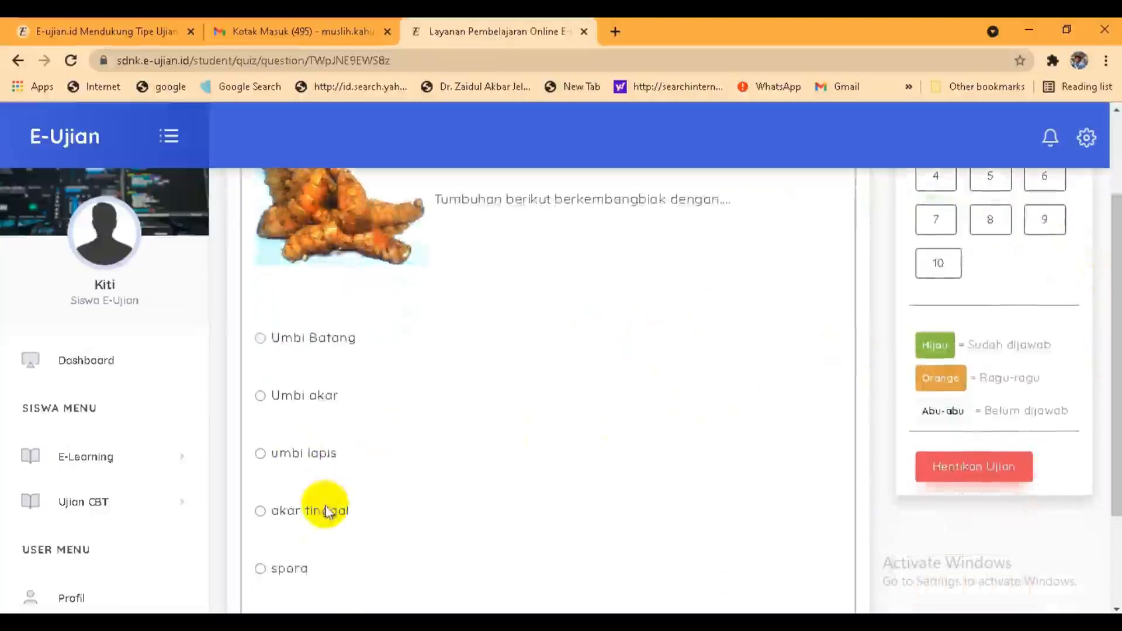
{"action": "left_click_drag", "start_coordinate": [1115, 272], "coordinate": [1102, 414]}
{"action": "left_click", "coordinate": [772, 533]}
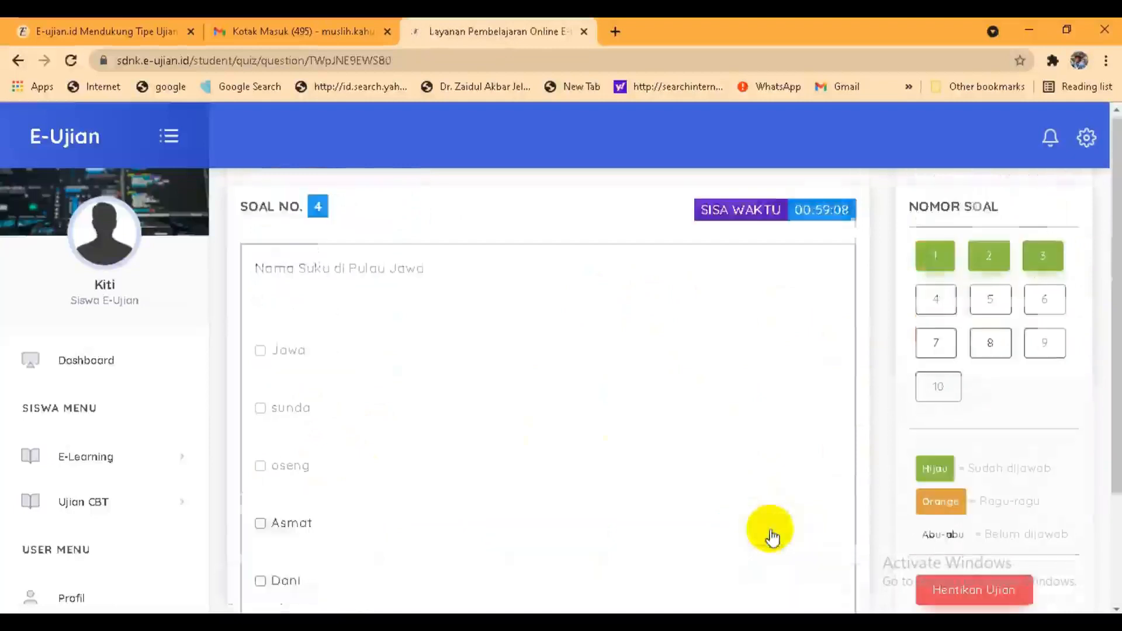
Step: Tick Jawa, sunda and oseng as the Java ethnic groups on question 4
{"action": "left_click", "coordinate": [283, 354]}
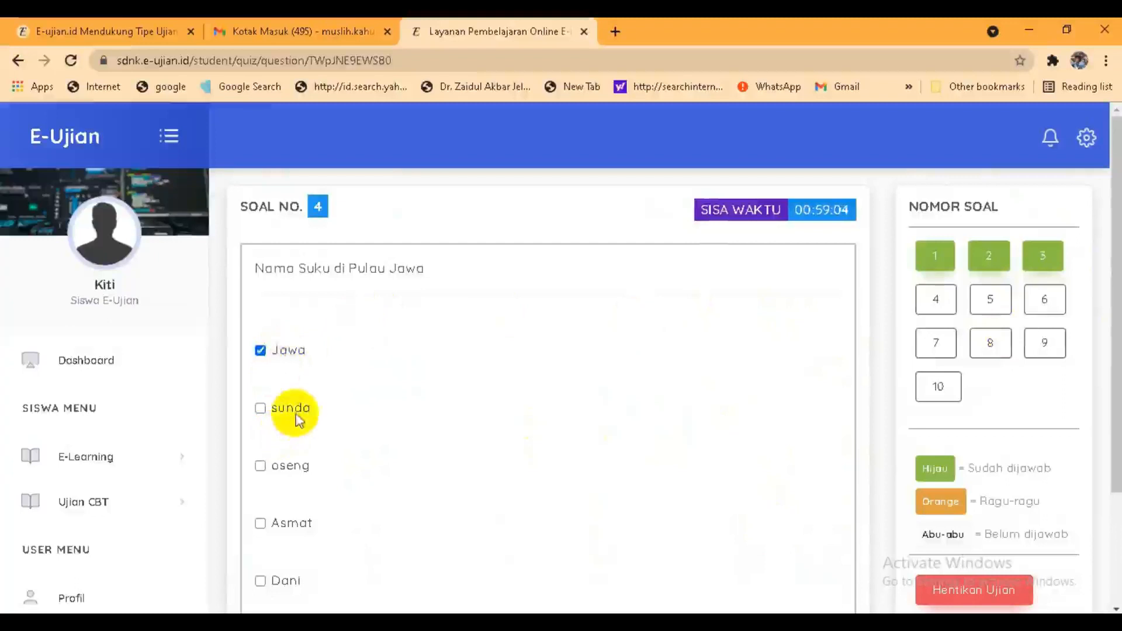
{"action": "left_click", "coordinate": [298, 420]}
{"action": "left_click", "coordinate": [295, 470]}
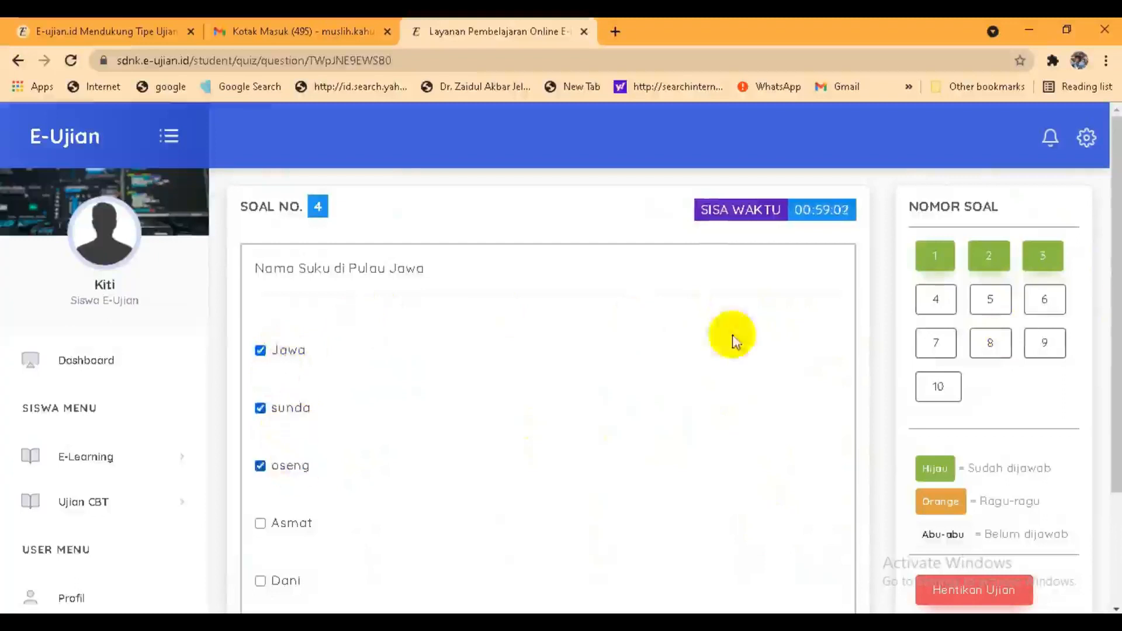
{"action": "left_click_drag", "start_coordinate": [1116, 286], "coordinate": [1110, 403]}
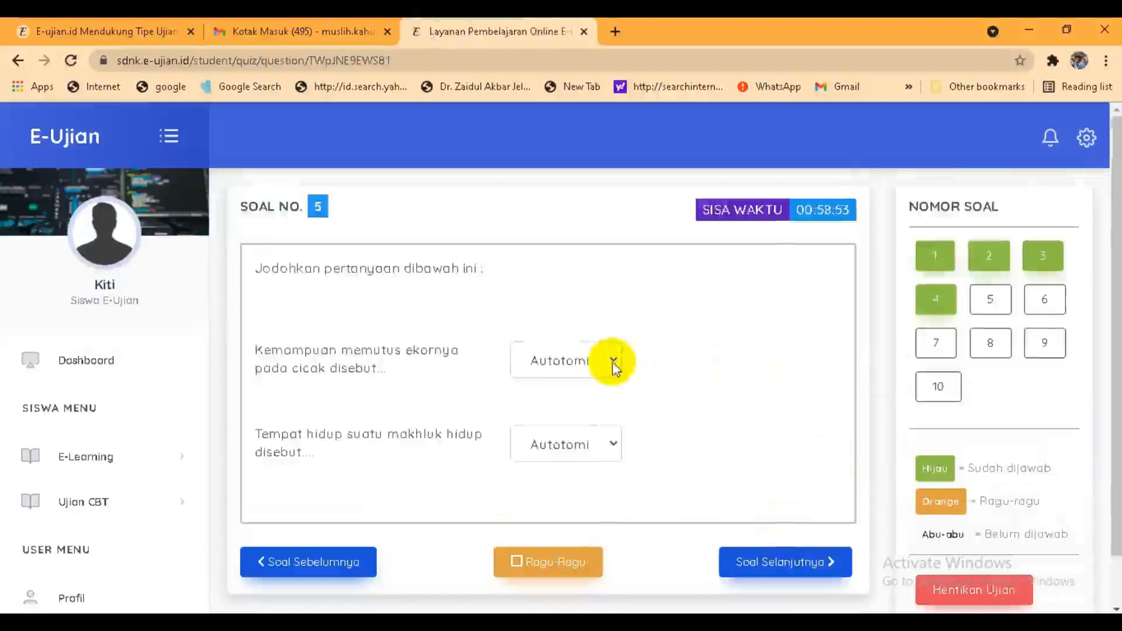
Step: Match question 5's first statement with Autotomi and the second with Habitat
{"action": "left_click", "coordinate": [614, 366]}
{"action": "left_click", "coordinate": [578, 393]}
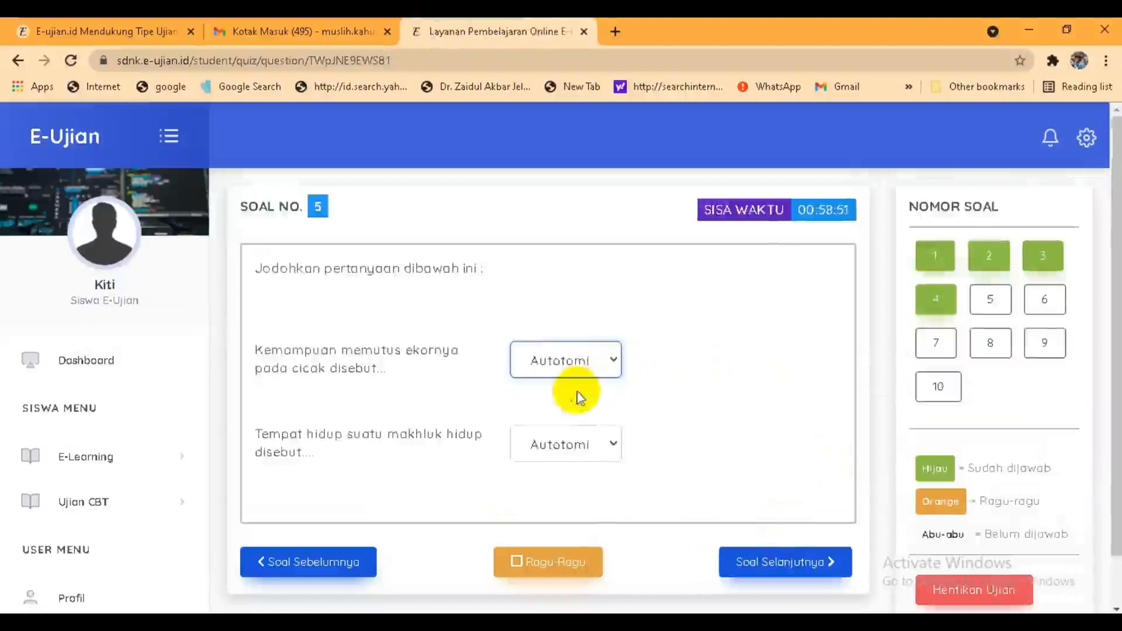
{"action": "left_click", "coordinate": [606, 443]}
{"action": "left_click", "coordinate": [573, 488]}
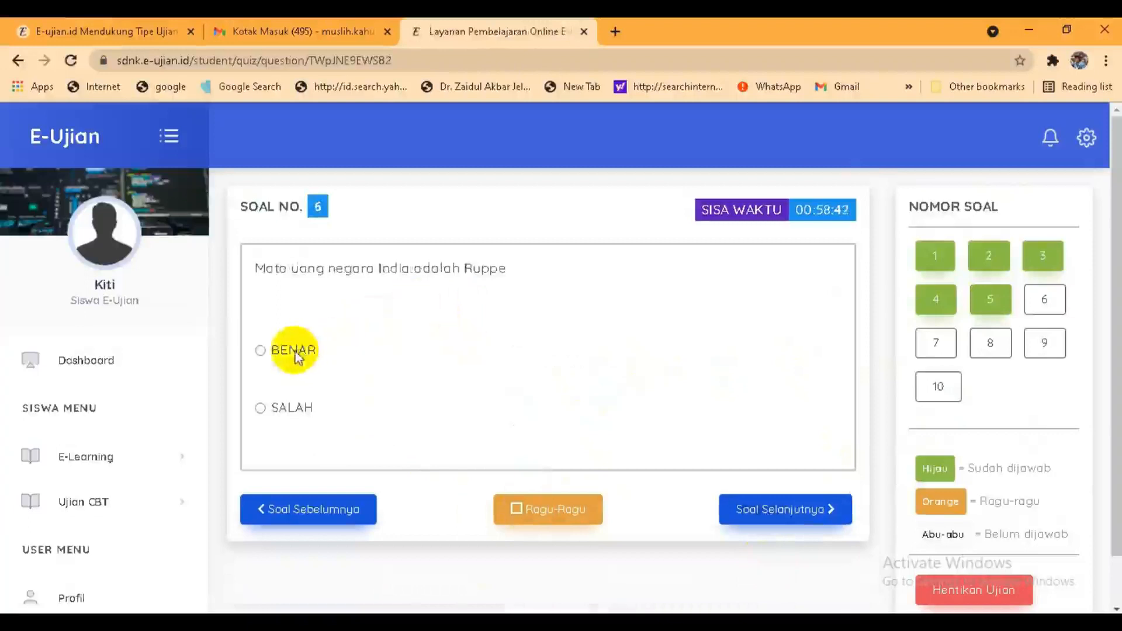
Step: Mark the India currency statement BENAR and answer the onion question with umbi lapis
{"action": "left_click", "coordinate": [296, 354]}
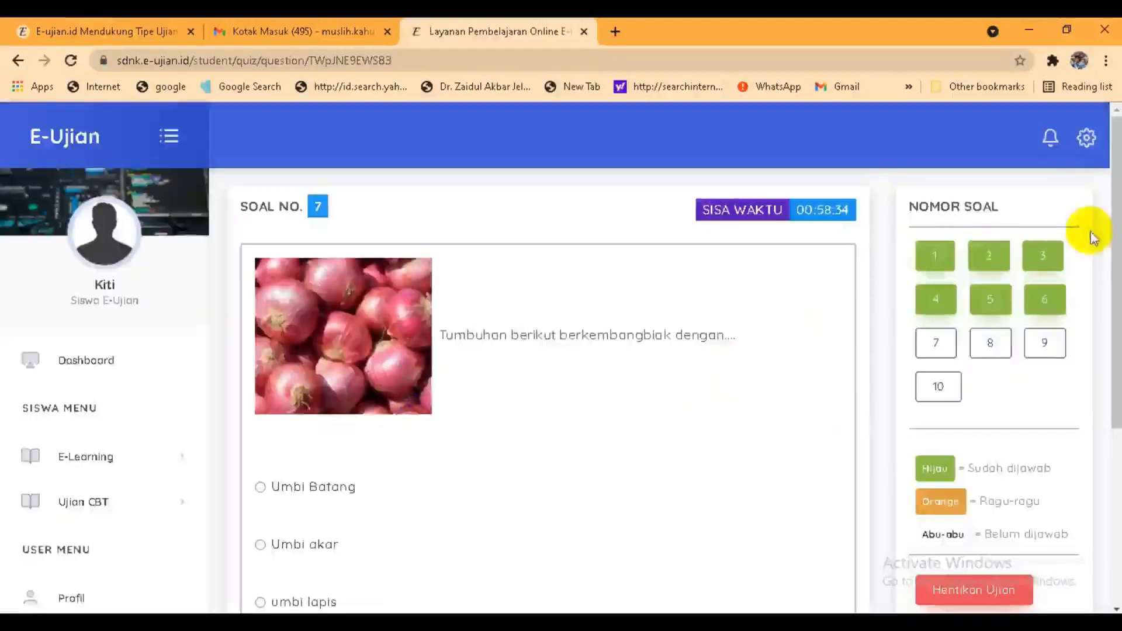
{"action": "scroll", "coordinate": [1102, 251], "scroll_direction": "down", "scroll_amount": 2}
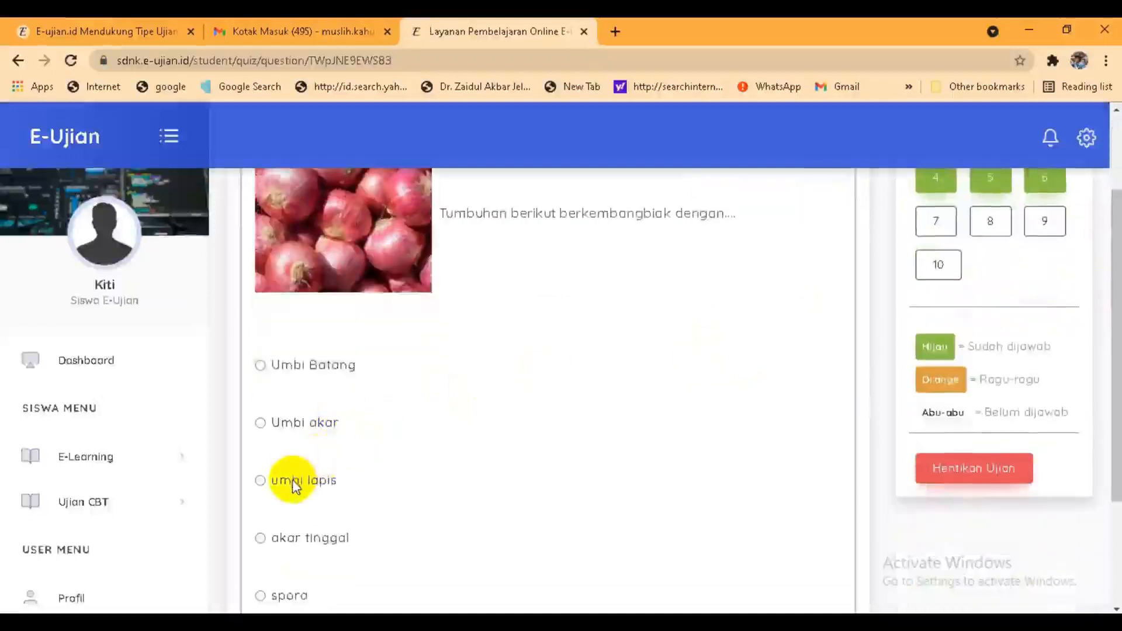
{"action": "left_click", "coordinate": [260, 481]}
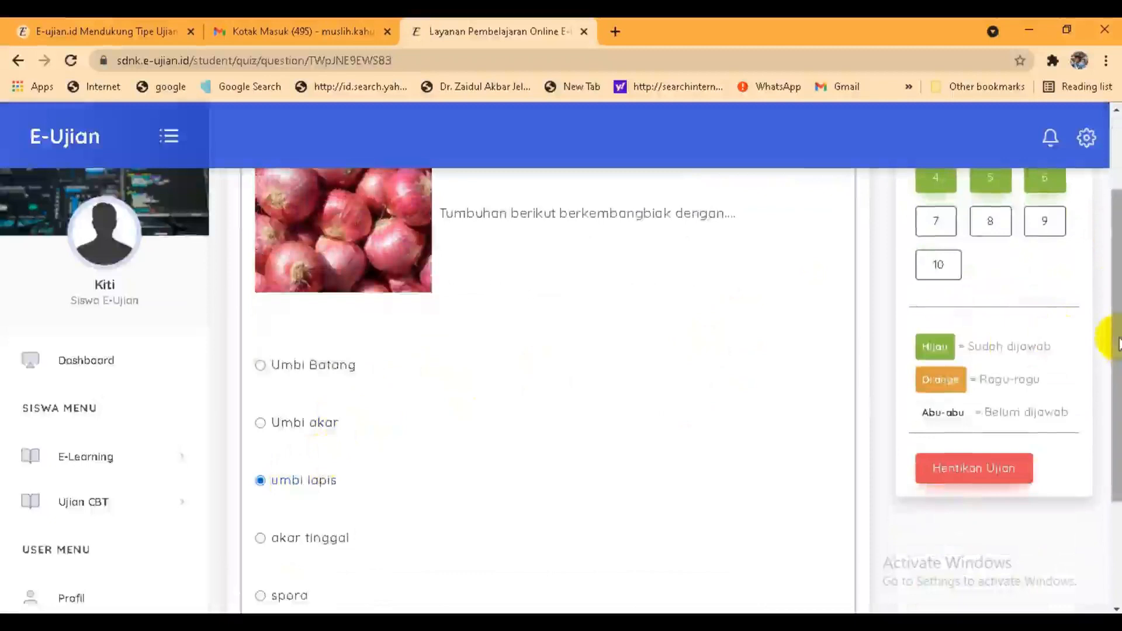
{"action": "left_click_drag", "start_coordinate": [1105, 338], "coordinate": [1112, 446]}
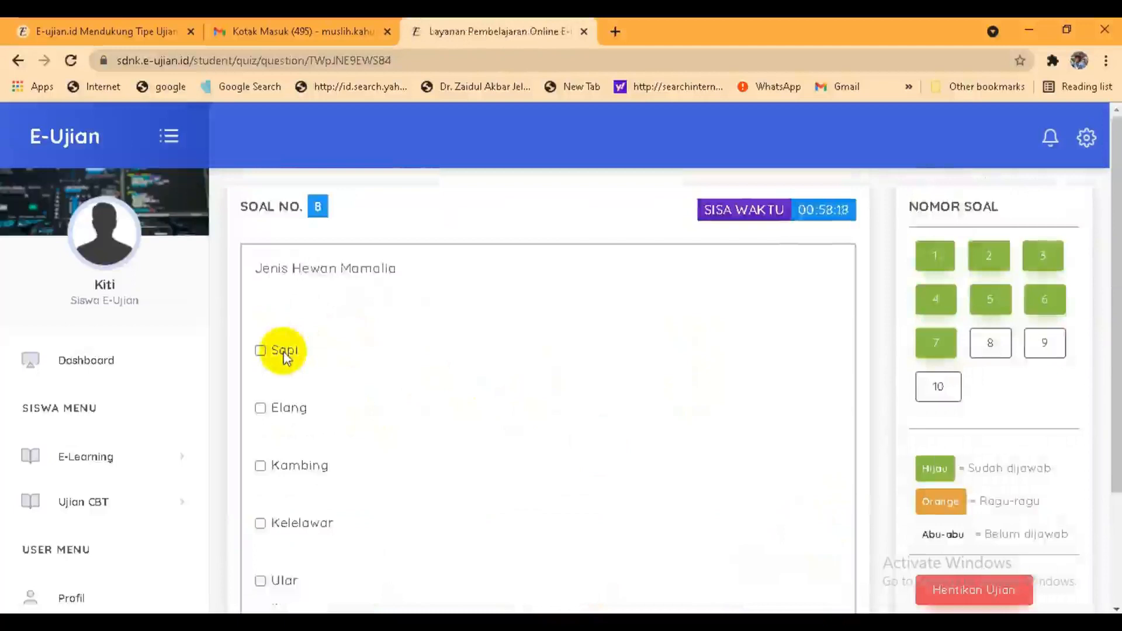
Step: Tick Sapi, Kambing and Kelelawar as the mammals
{"action": "left_click", "coordinate": [285, 352]}
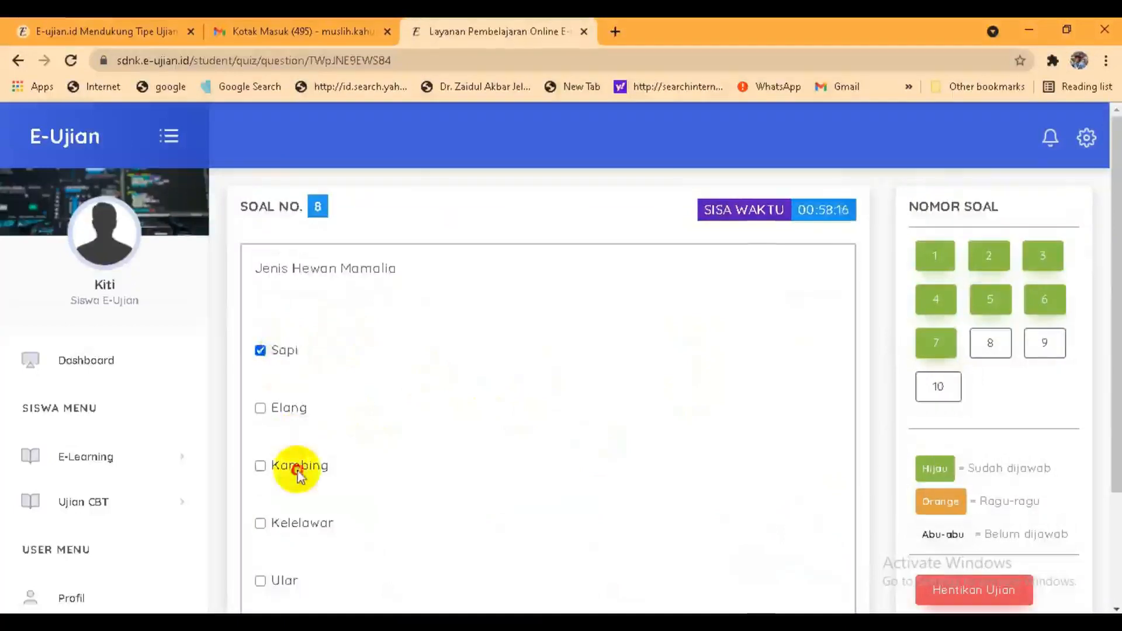
{"action": "left_click", "coordinate": [299, 472]}
{"action": "left_click", "coordinate": [302, 523]}
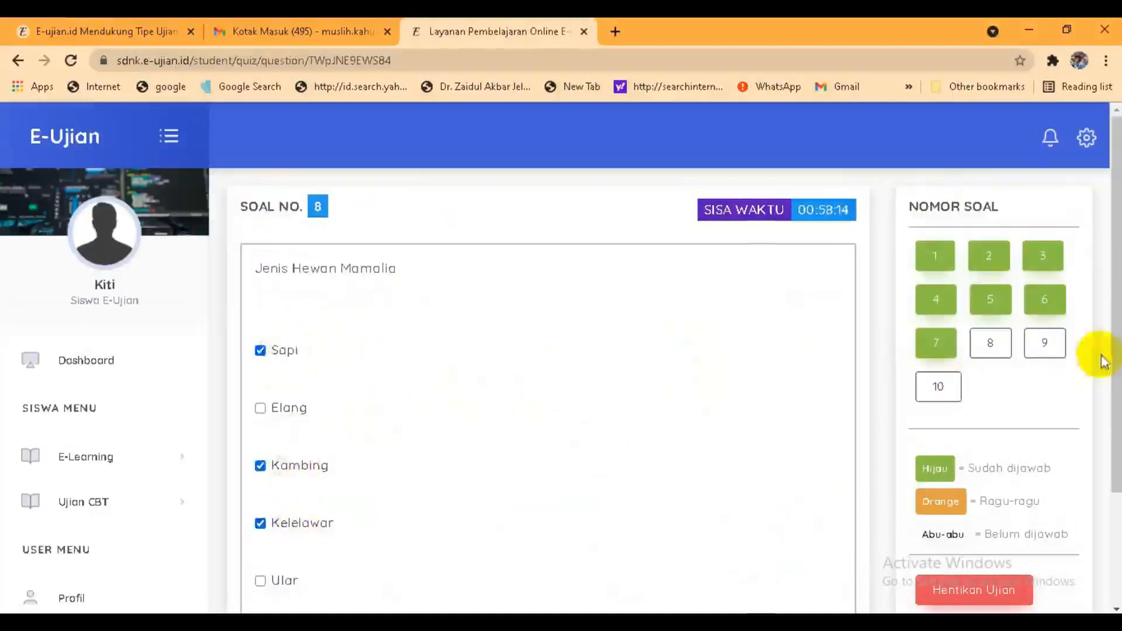
{"action": "left_click_drag", "start_coordinate": [1114, 380], "coordinate": [887, 526]}
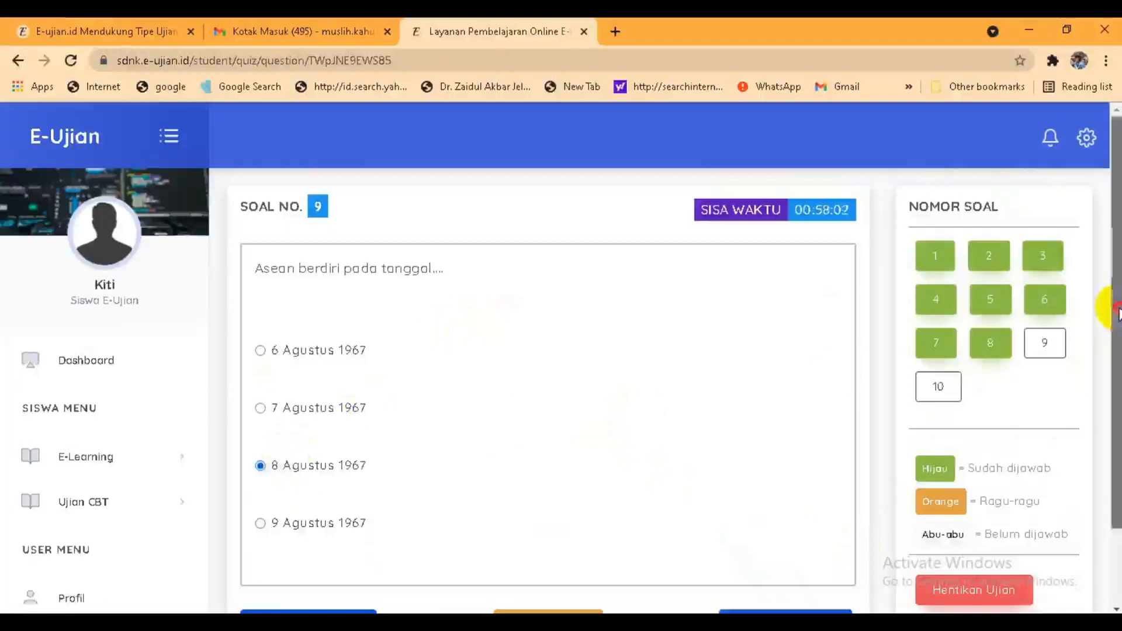
Step: Go through the last questions and end the exam with Hentikan Ujian, submitting all answers
{"action": "left_click_drag", "start_coordinate": [1113, 305], "coordinate": [1113, 429]}
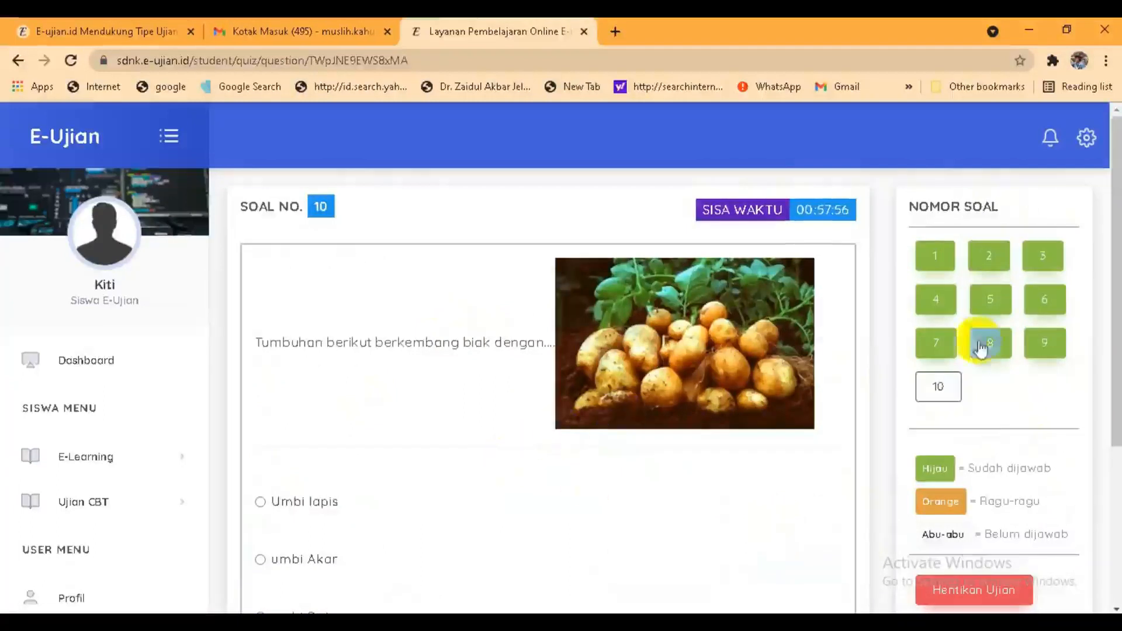
{"action": "left_click_drag", "start_coordinate": [1117, 275], "coordinate": [1115, 386]}
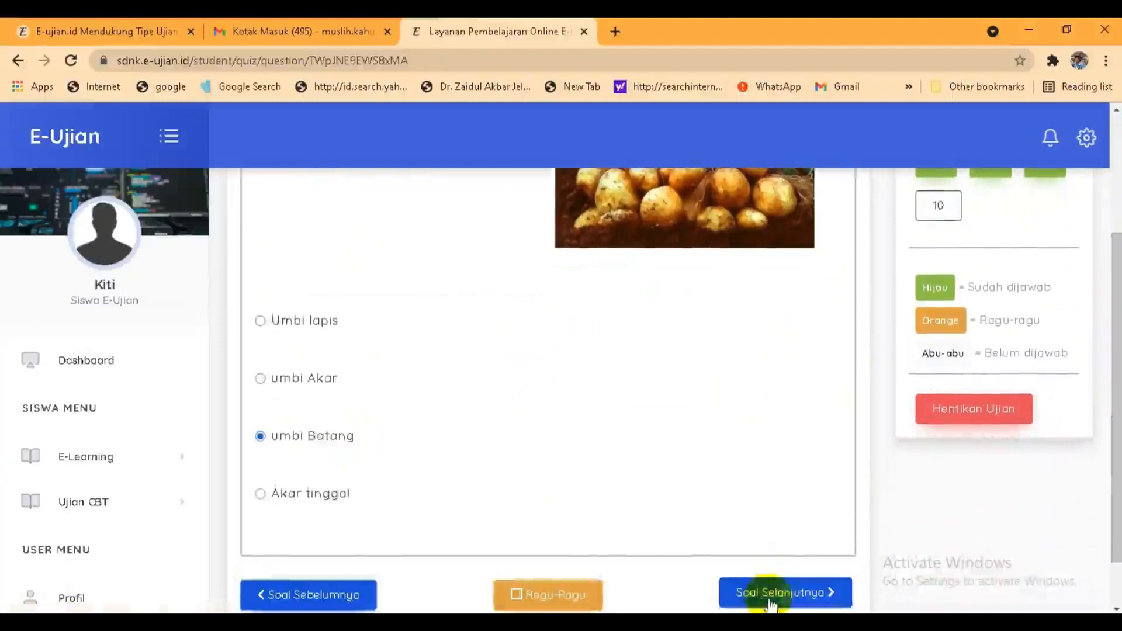
{"action": "left_click", "coordinate": [982, 405]}
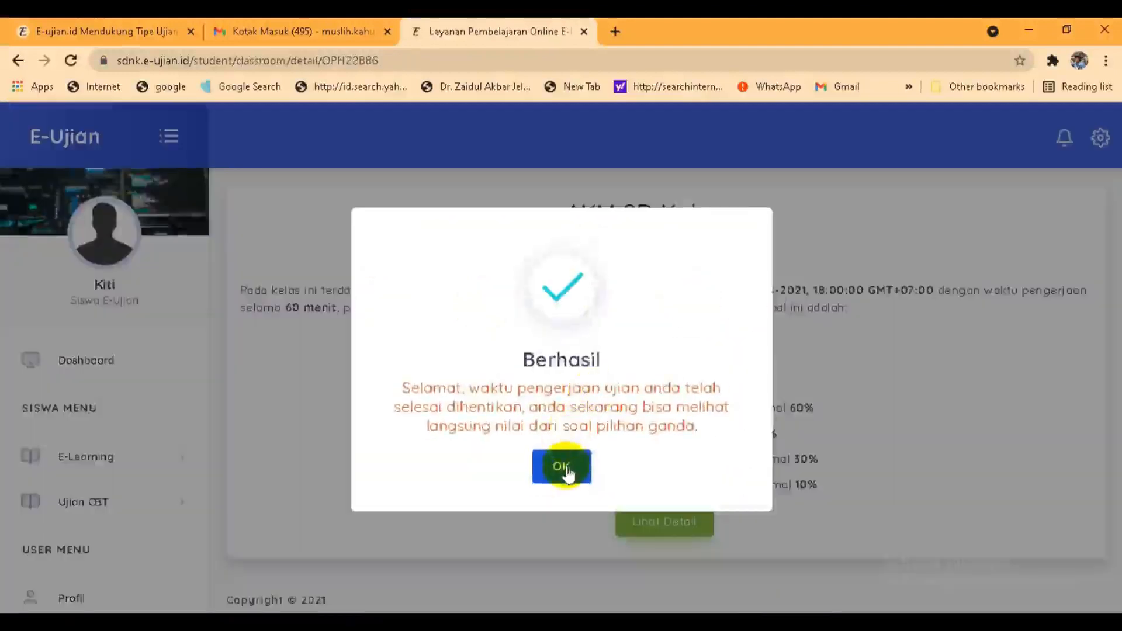
Step: Dismiss the Berhasil message, check the 92.50 score, and open the Lihat Detail results breakdown
{"action": "left_click", "coordinate": [565, 468]}
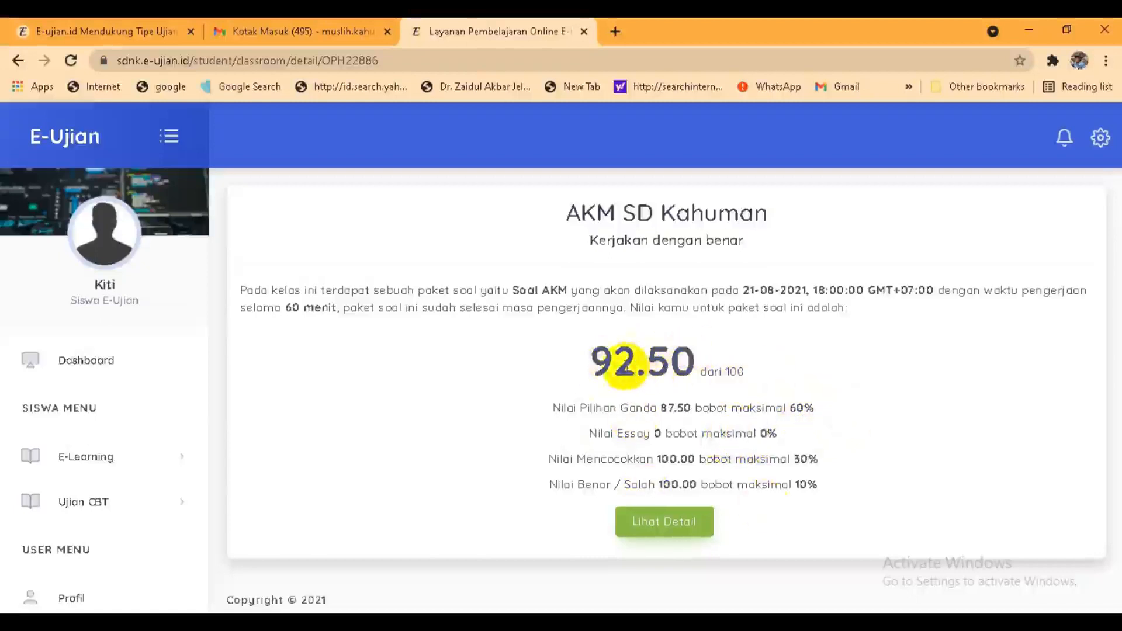
{"action": "left_click", "coordinate": [680, 526]}
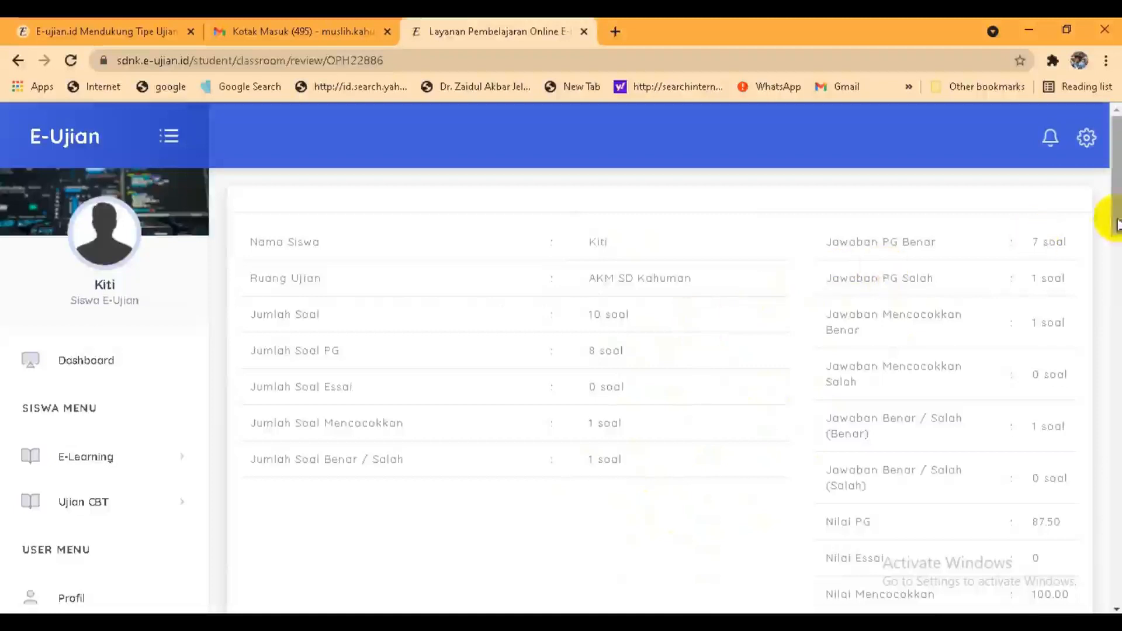
{"action": "mouse_move", "coordinate": [1116, 225]}
{"action": "left_mouse_down"}
{"action": "mouse_move", "coordinate": [1109, 263]}
{"action": "mouse_move", "coordinate": [1110, 204]}
{"action": "left_mouse_up"}
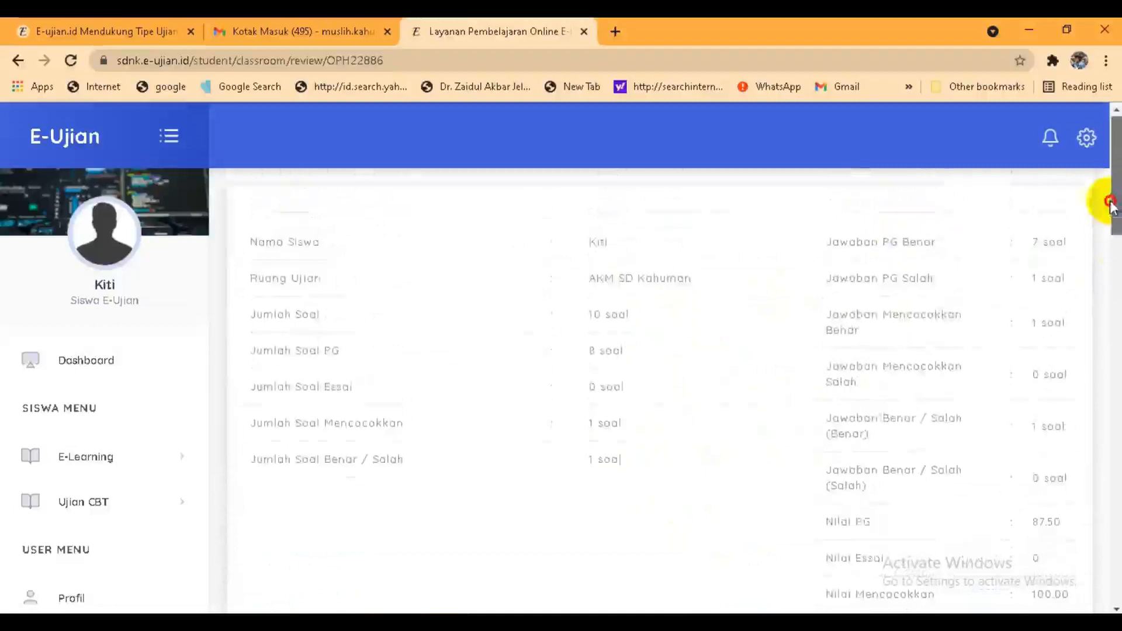